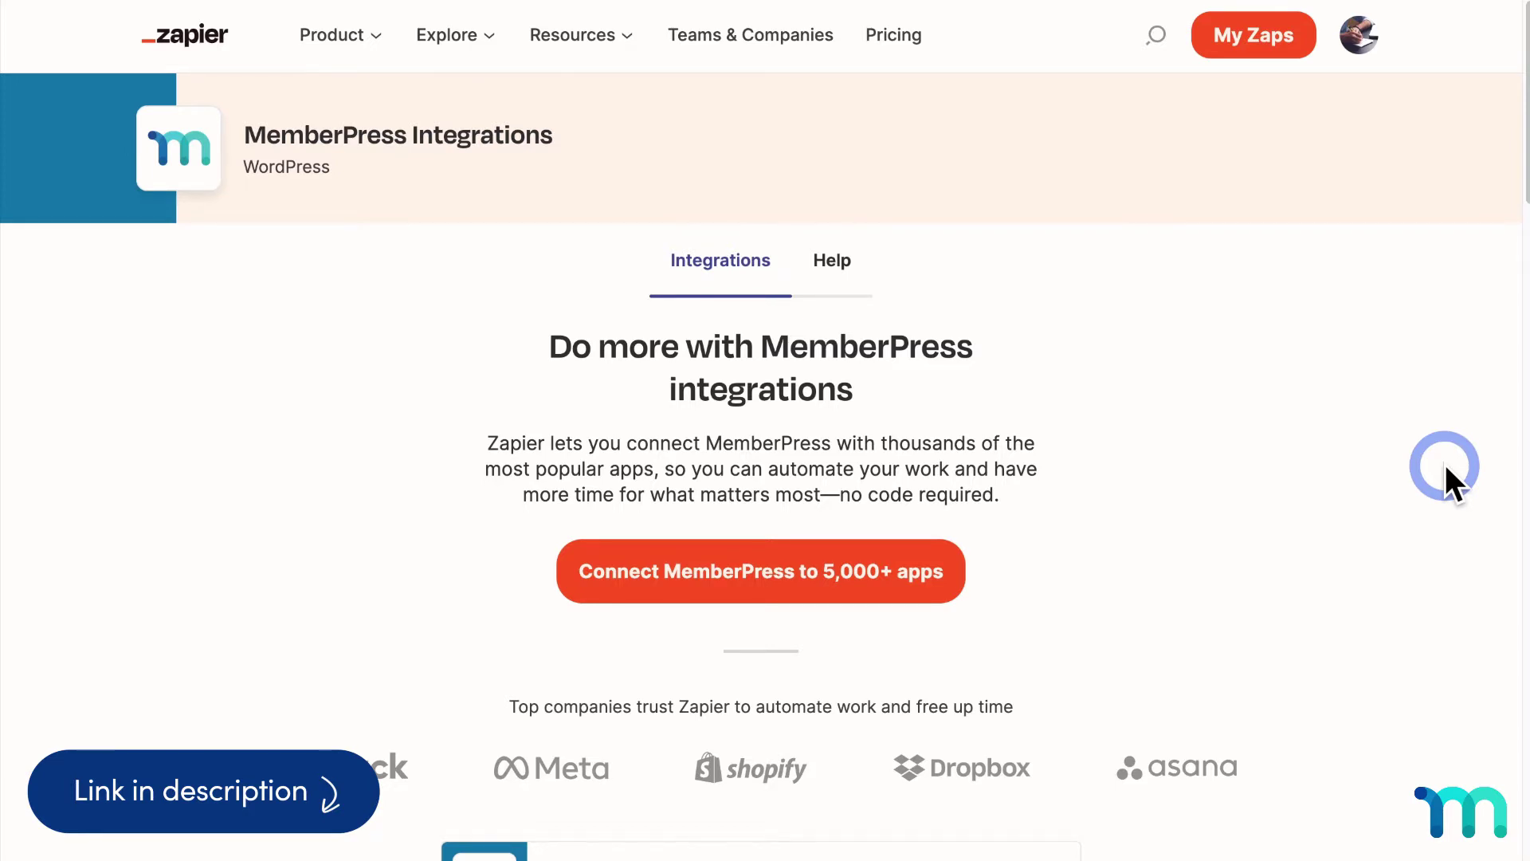
- Page through every batch of apps under 'Or pick an app to pair with' for MemberPress
scroll(1446, 463, "down", 10)
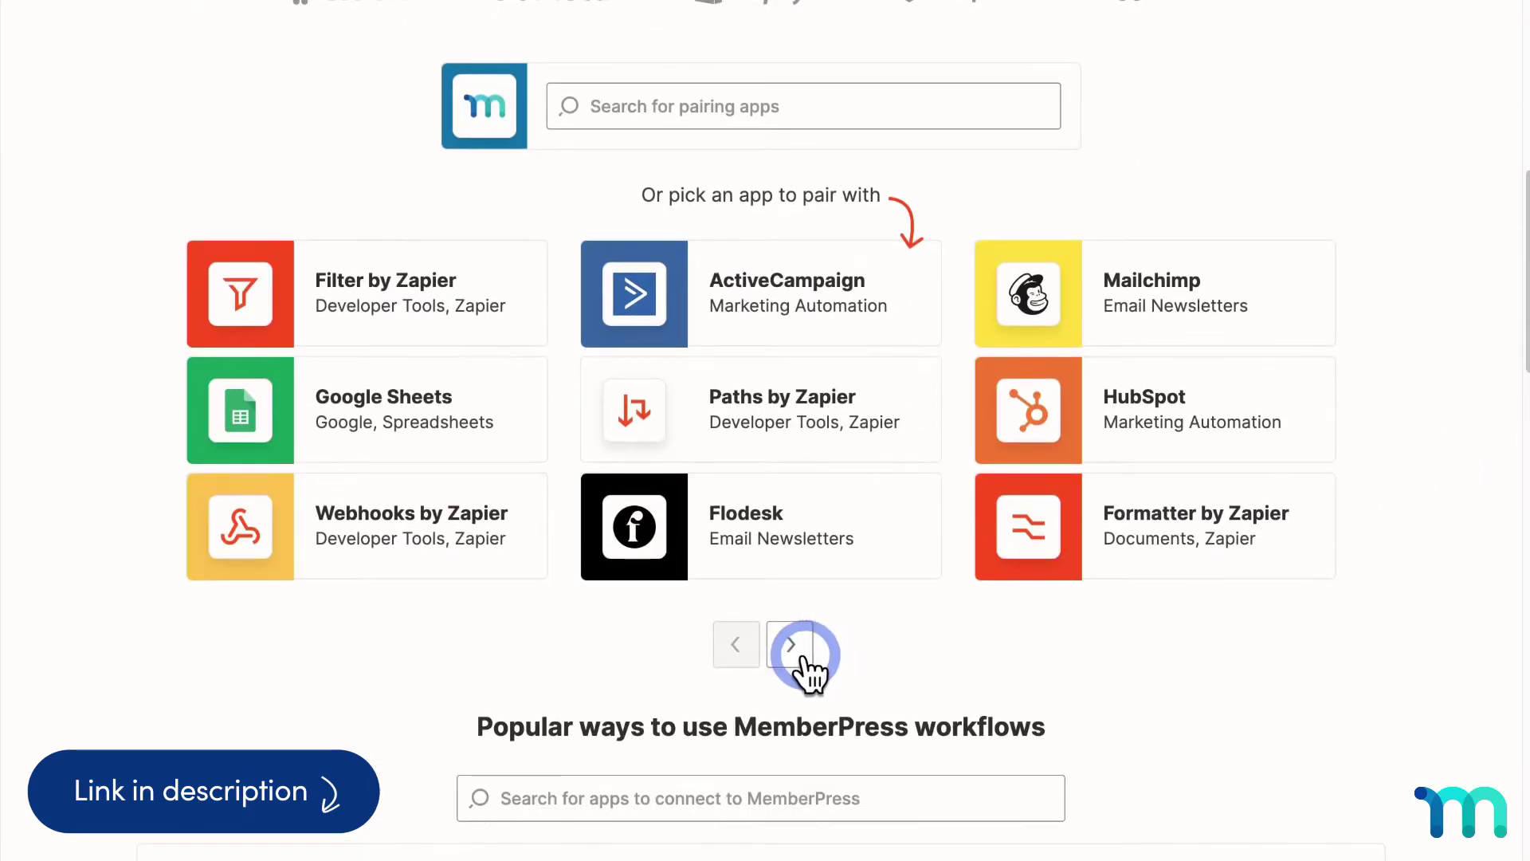
left_click(792, 647)
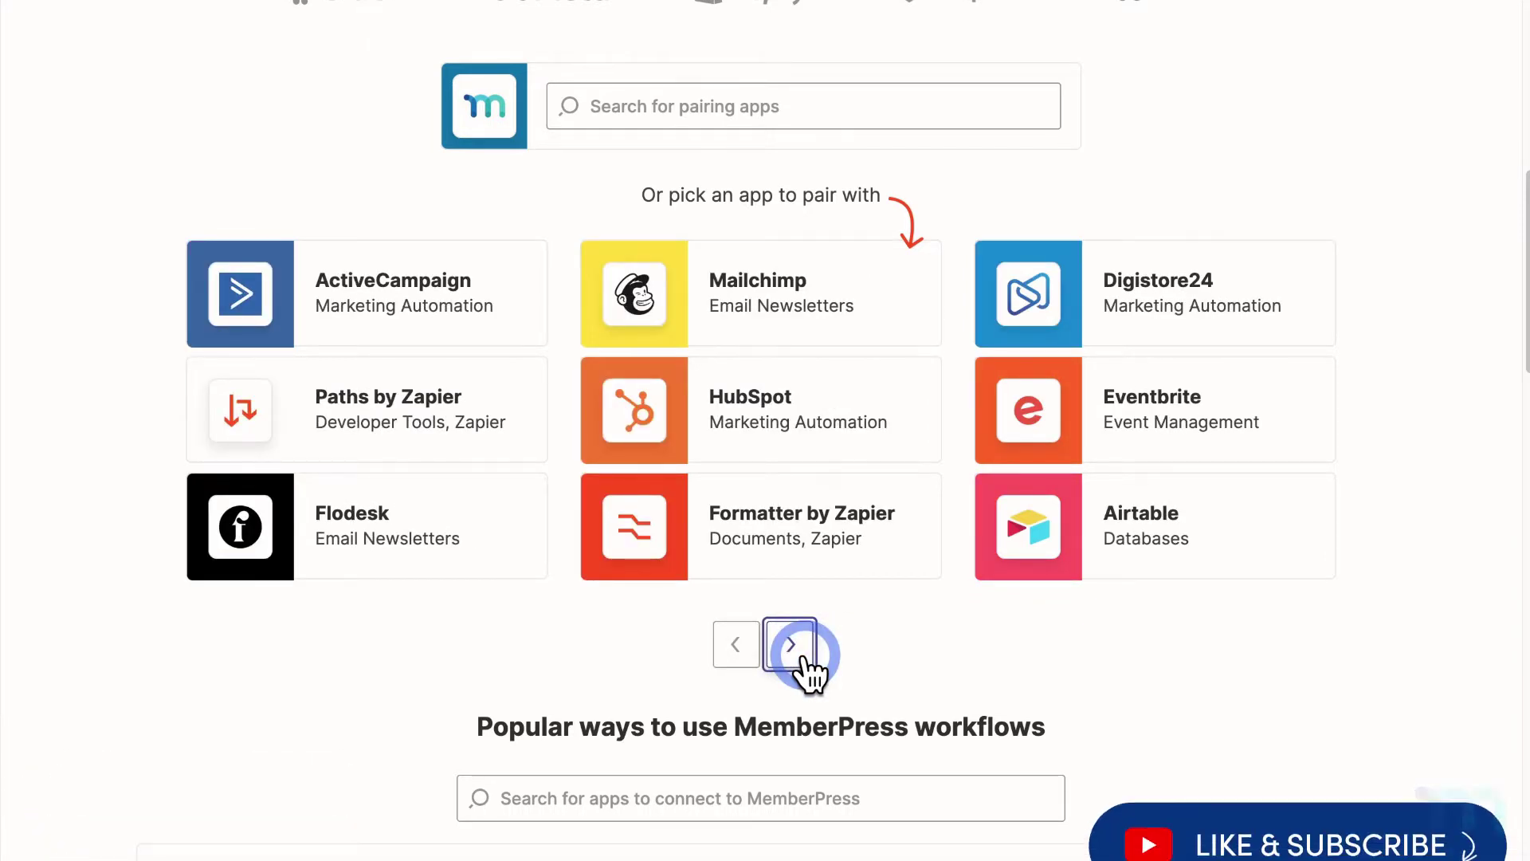
left_click(790, 645)
left_click(790, 646)
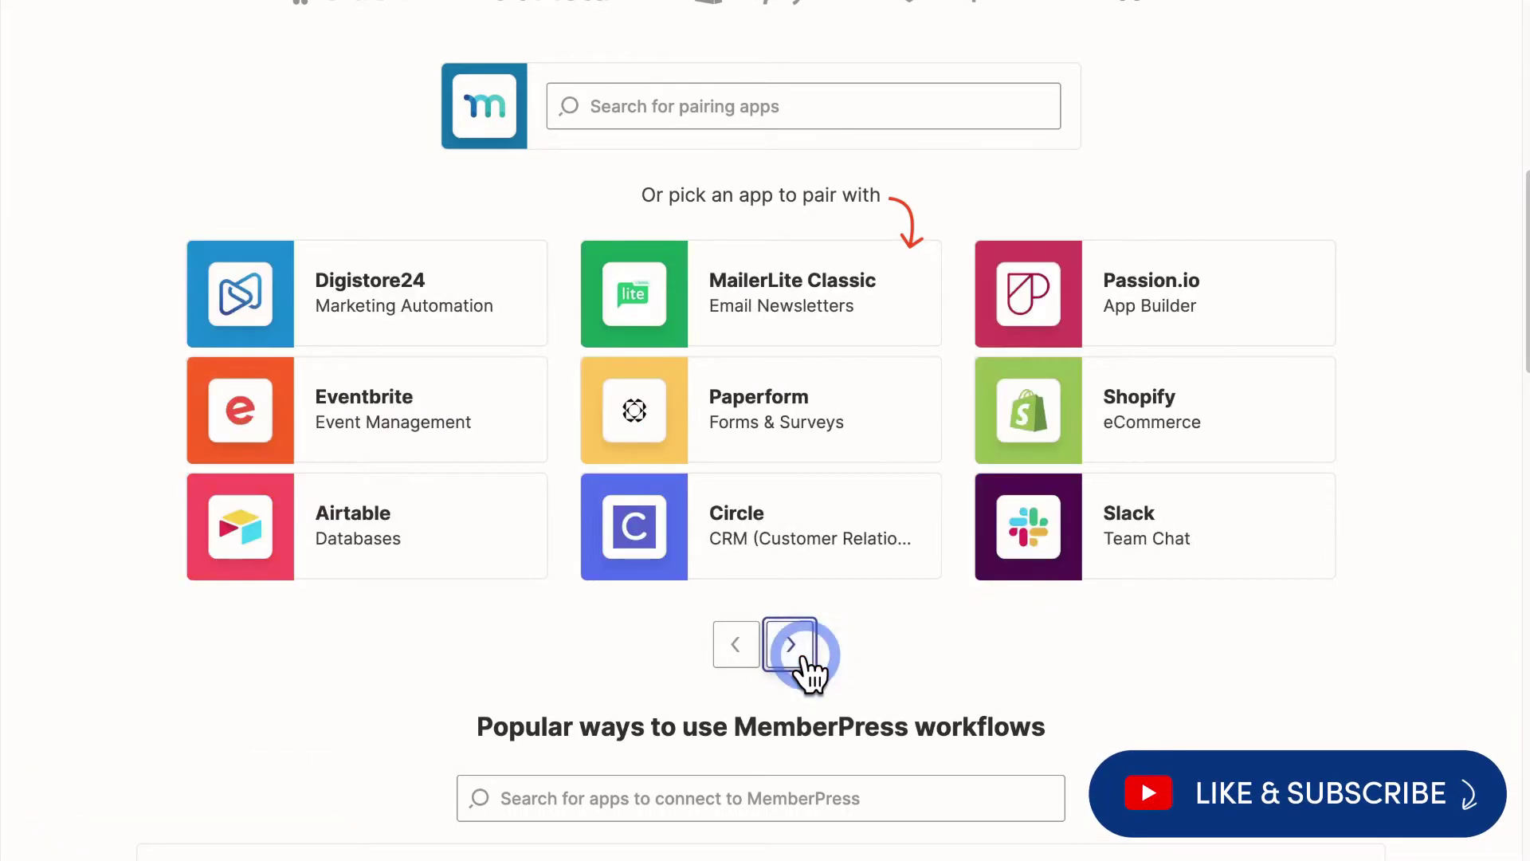
left_click(805, 658)
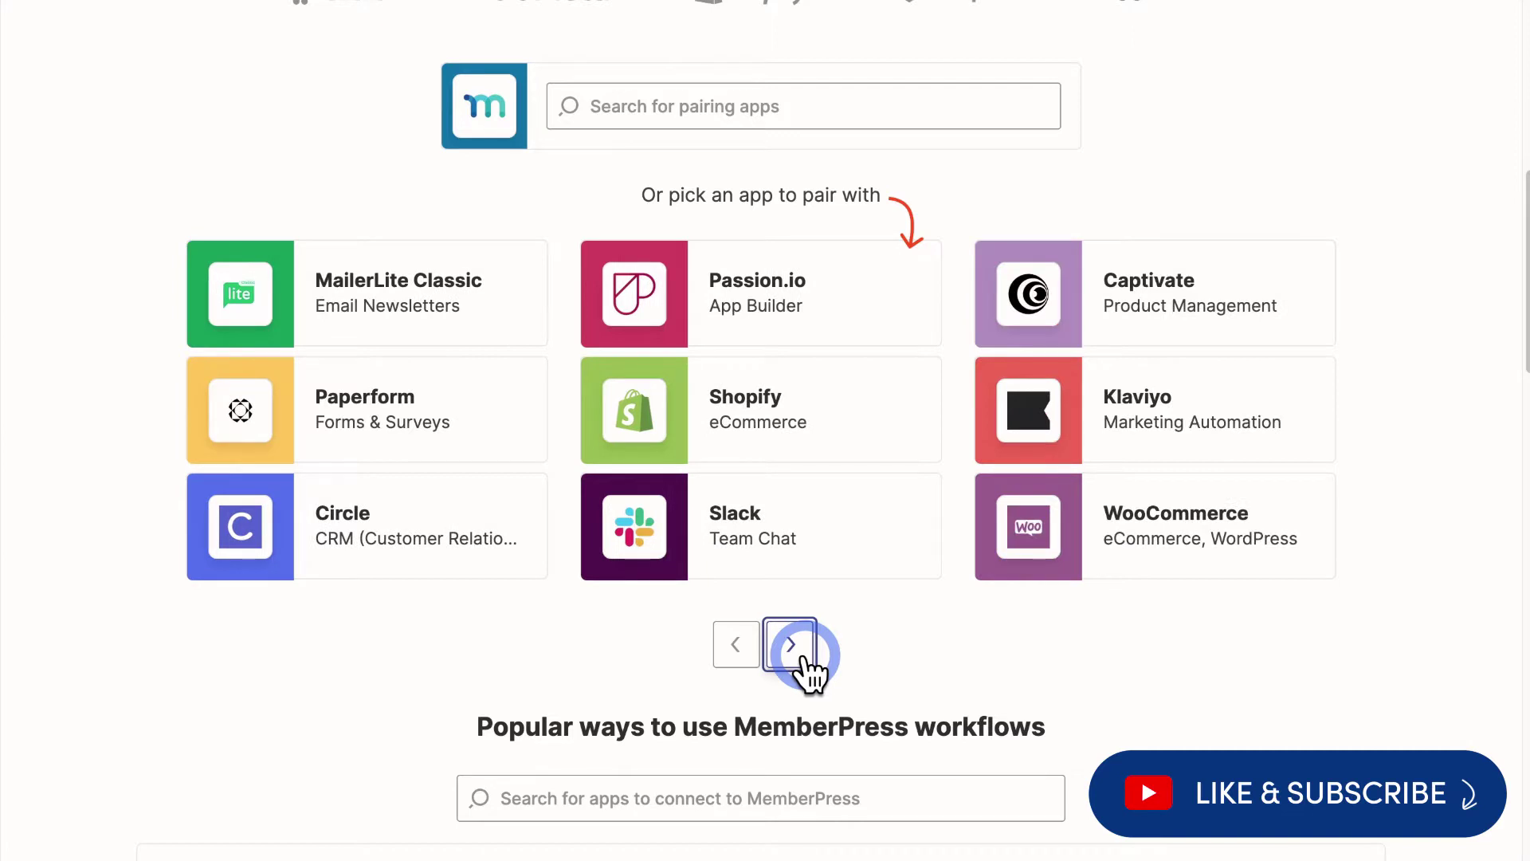
left_click(804, 659)
left_click(805, 658)
left_click(804, 658)
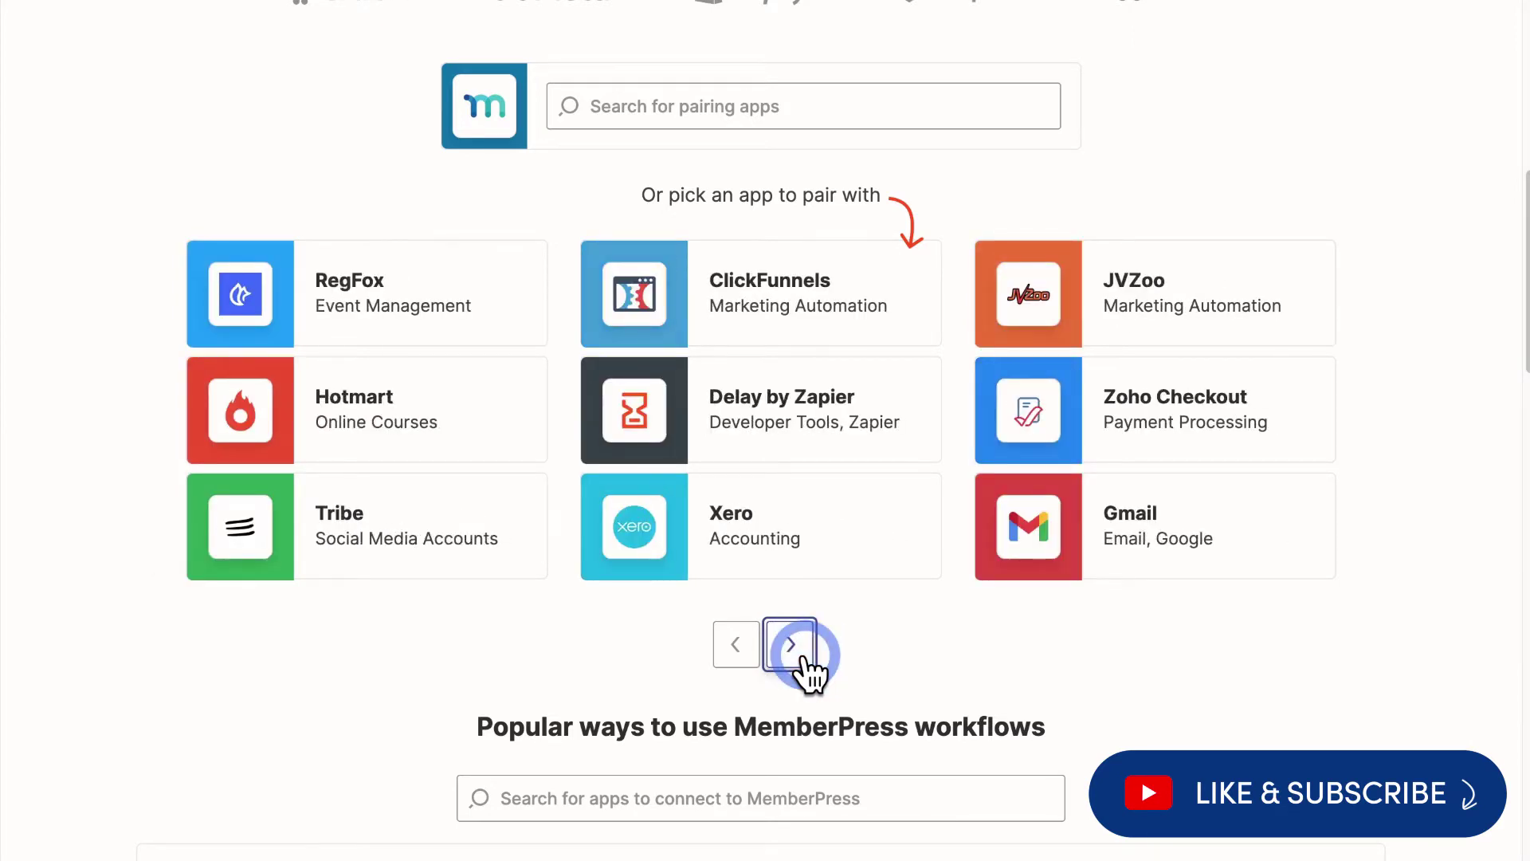
left_click(805, 658)
left_click(805, 658)
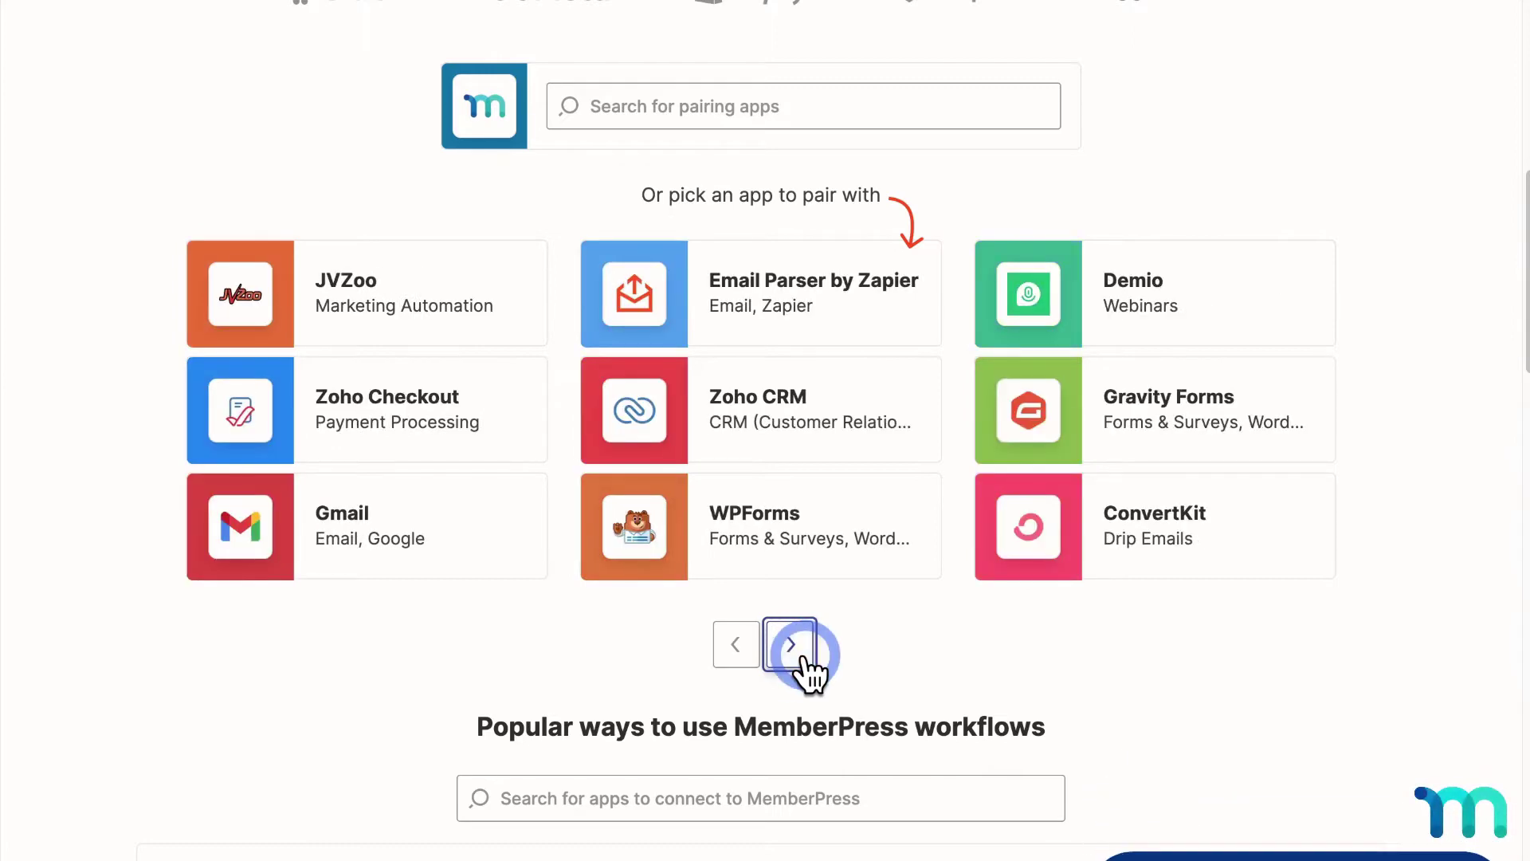
left_click(805, 658)
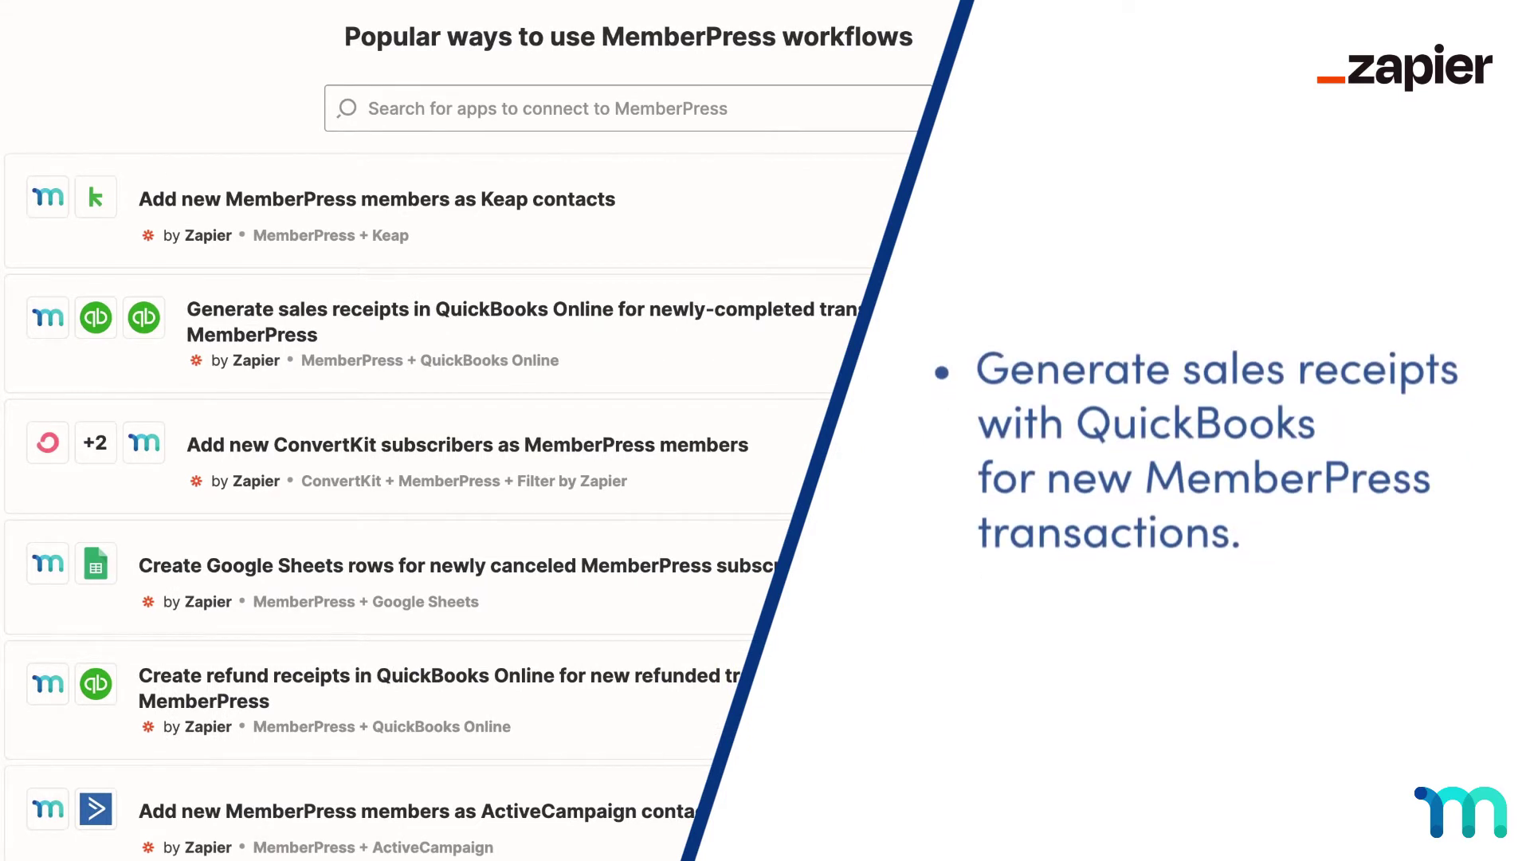
- Expand the 'Popular ways to use MemberPress workflows' list with Load more and browse the extra workflows
scroll(470, 478, "down", 1)
scroll(470, 430, "down", 4)
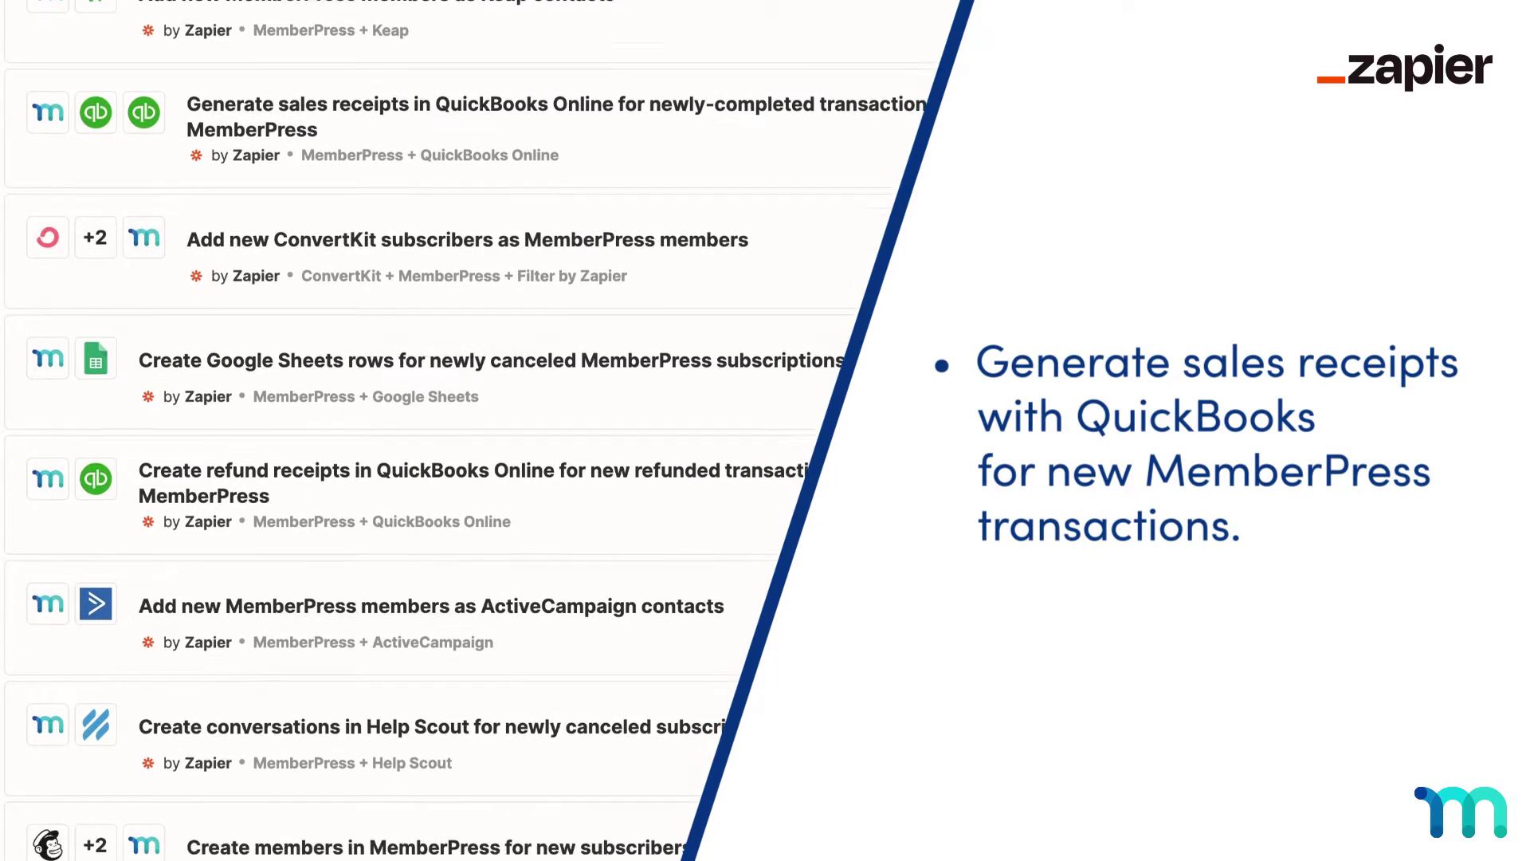
left_click(683, 781)
scroll(683, 785, "down", 4)
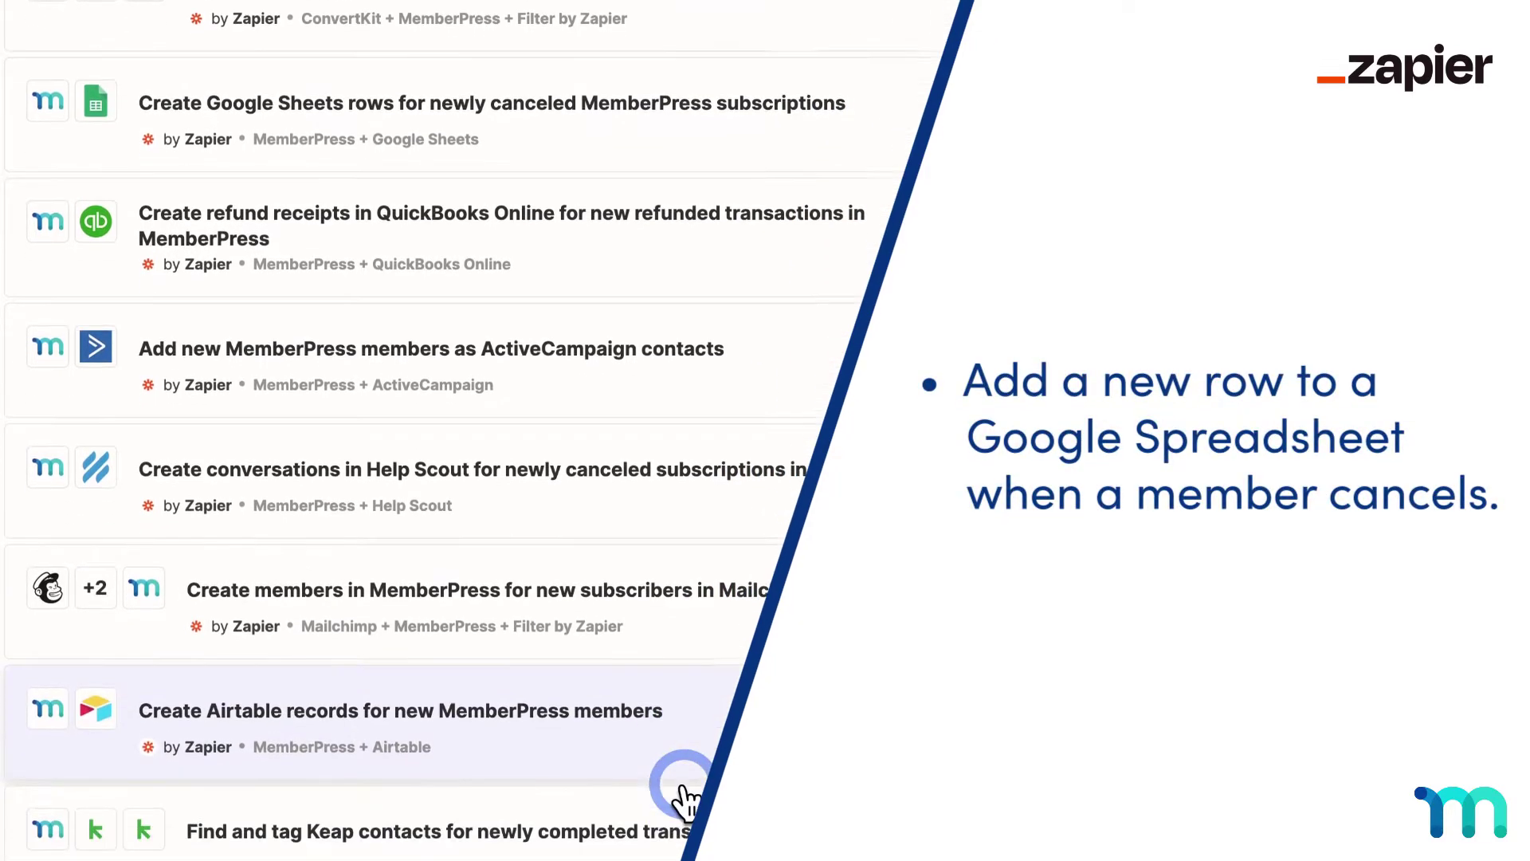
scroll(687, 788, "down", 1)
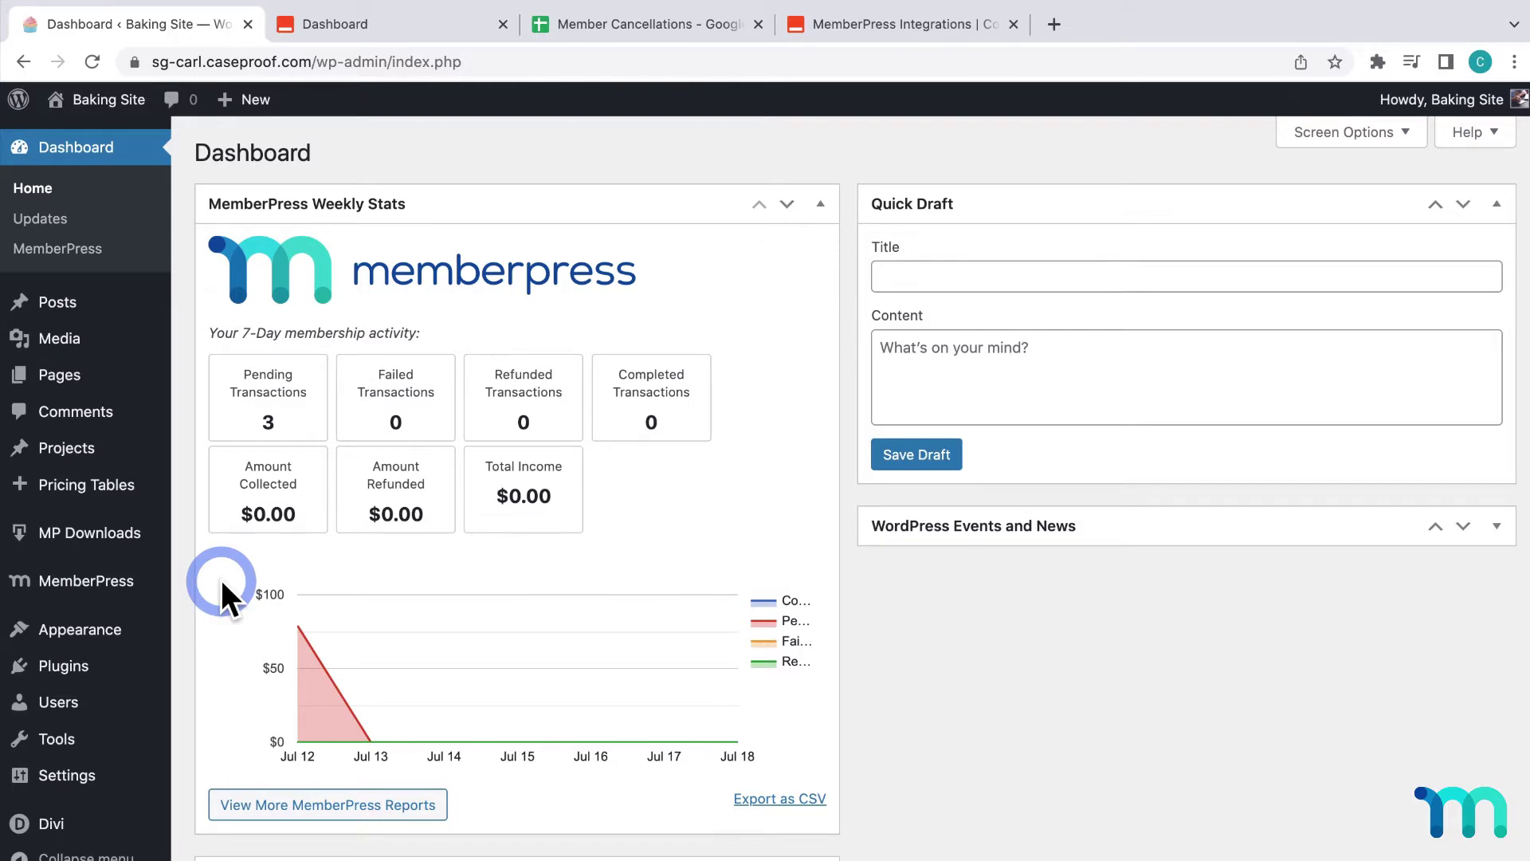
- Install the Developer Tools add-on from MemberPress Add-ons and reload to see it active
mouse_move(129, 587)
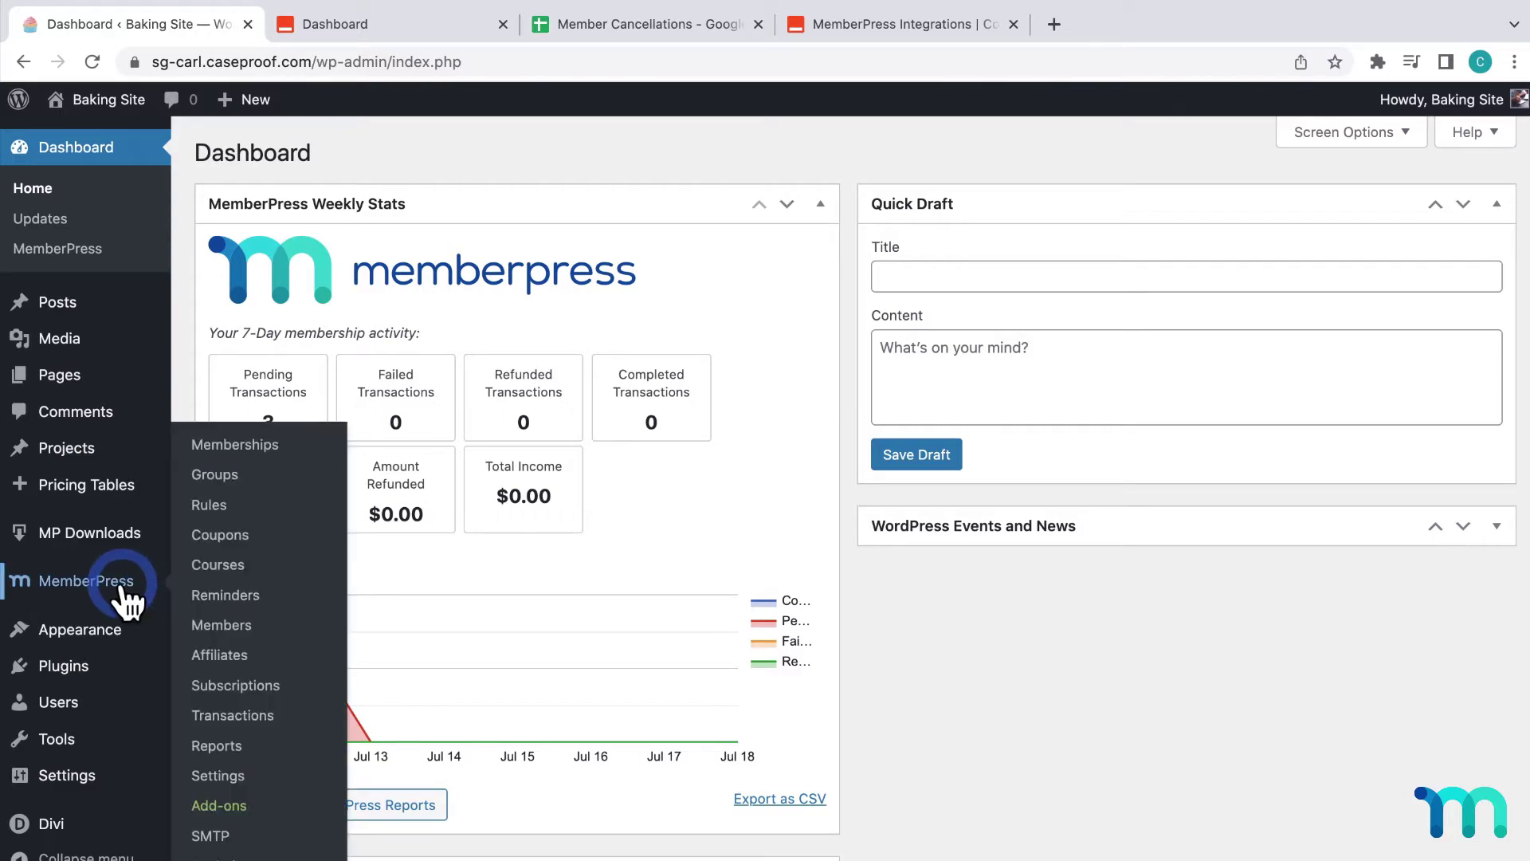
left_click(221, 807)
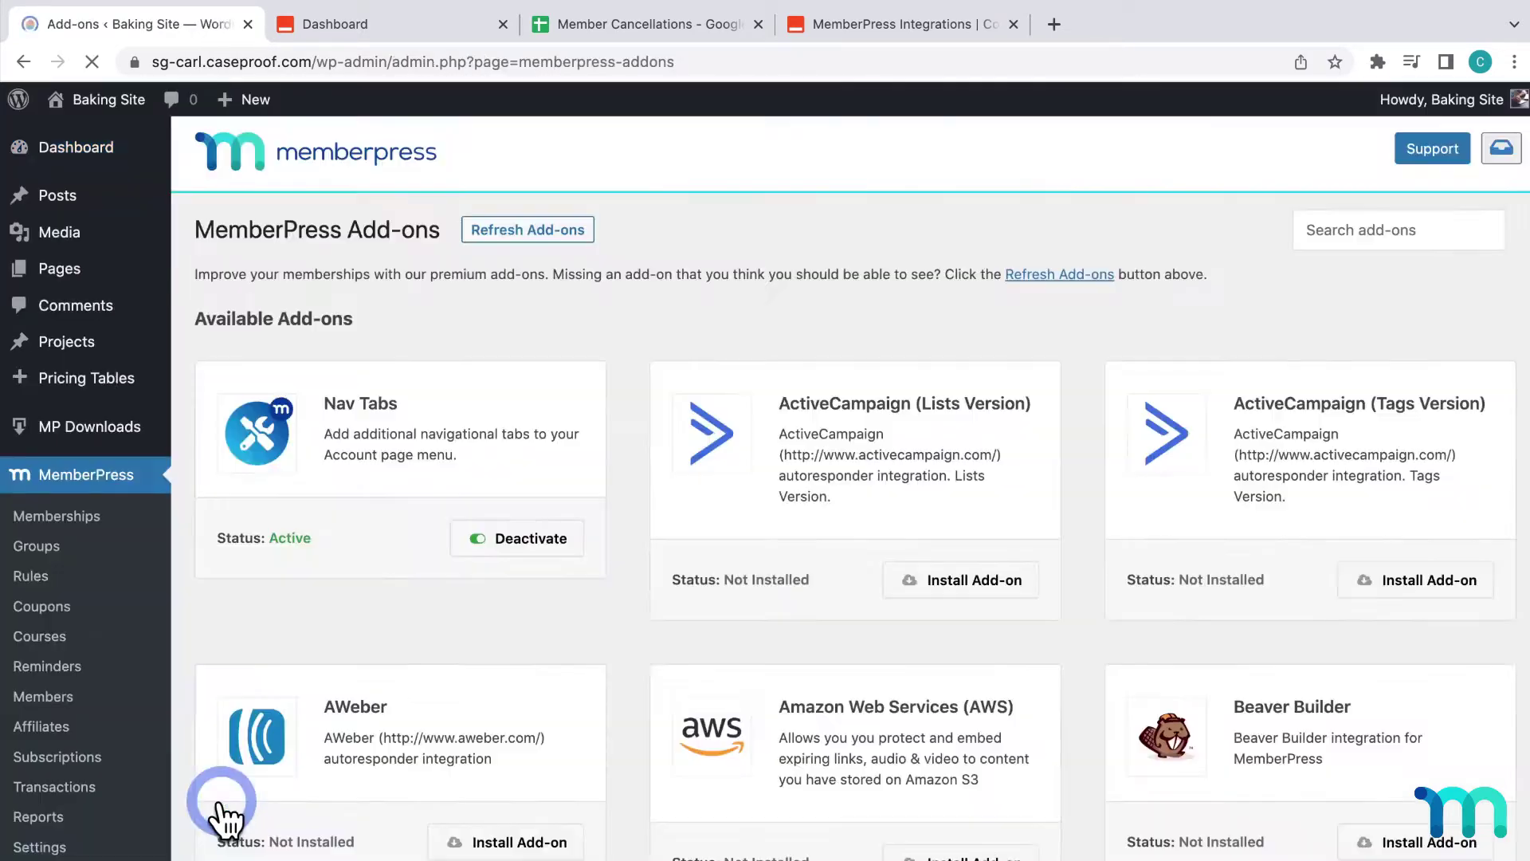
scroll(226, 820, "down", 7)
scroll(223, 813, "down", 12)
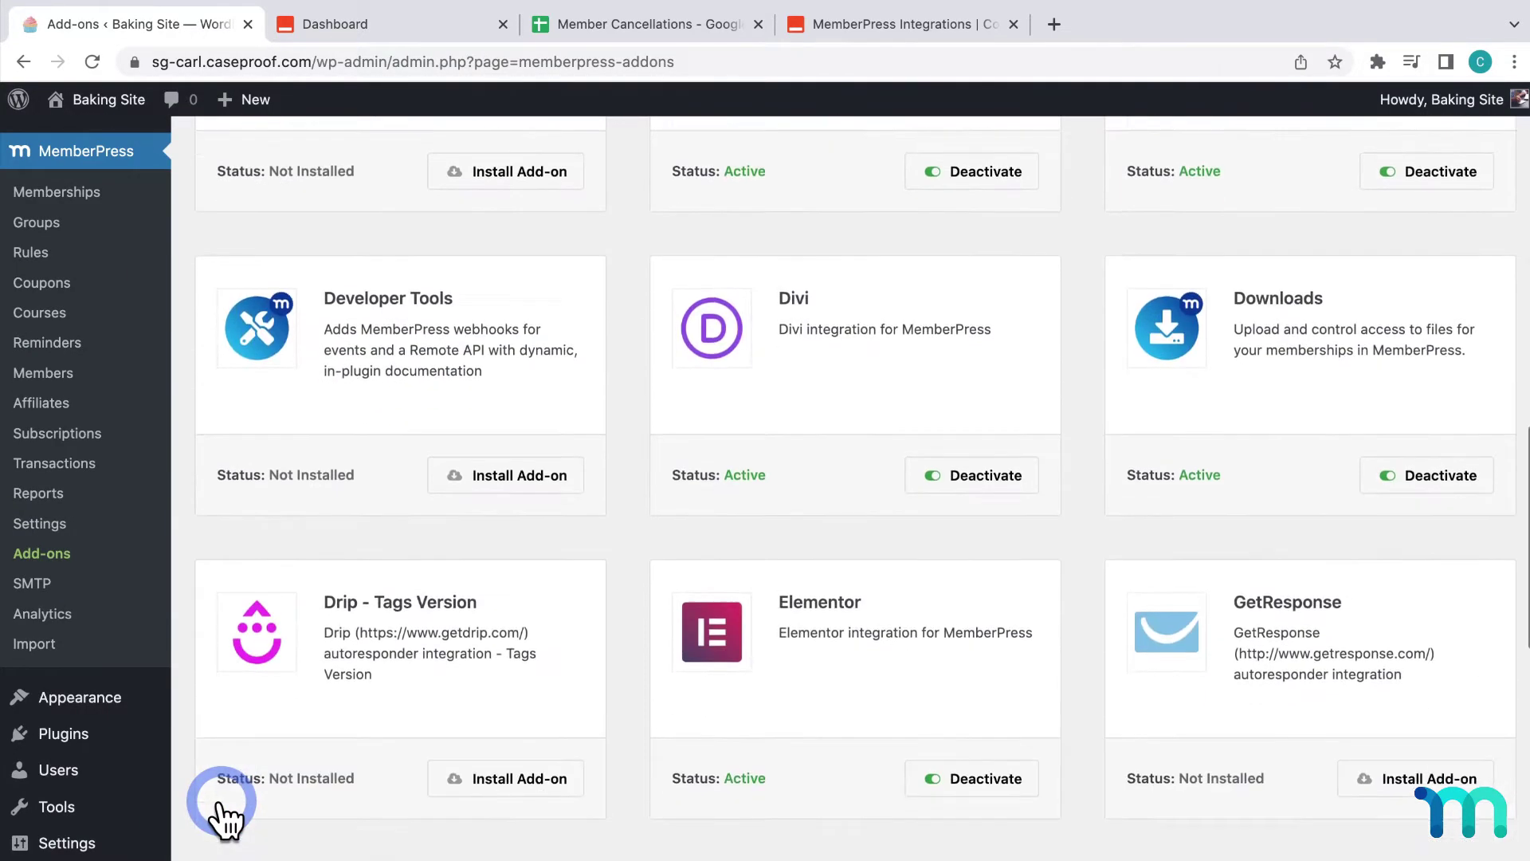
left_click(564, 411)
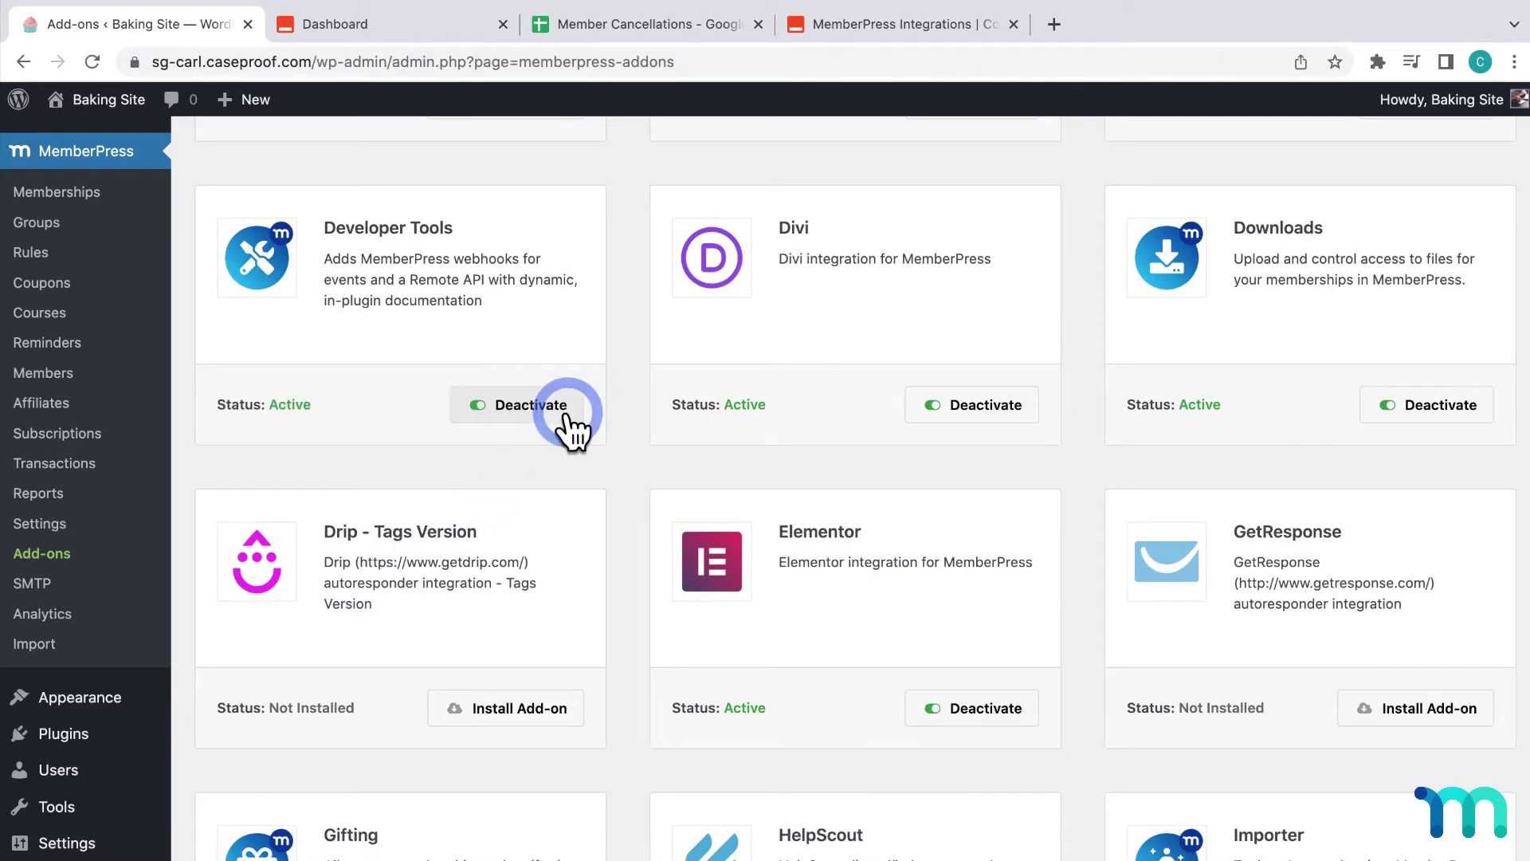
left_click(98, 64)
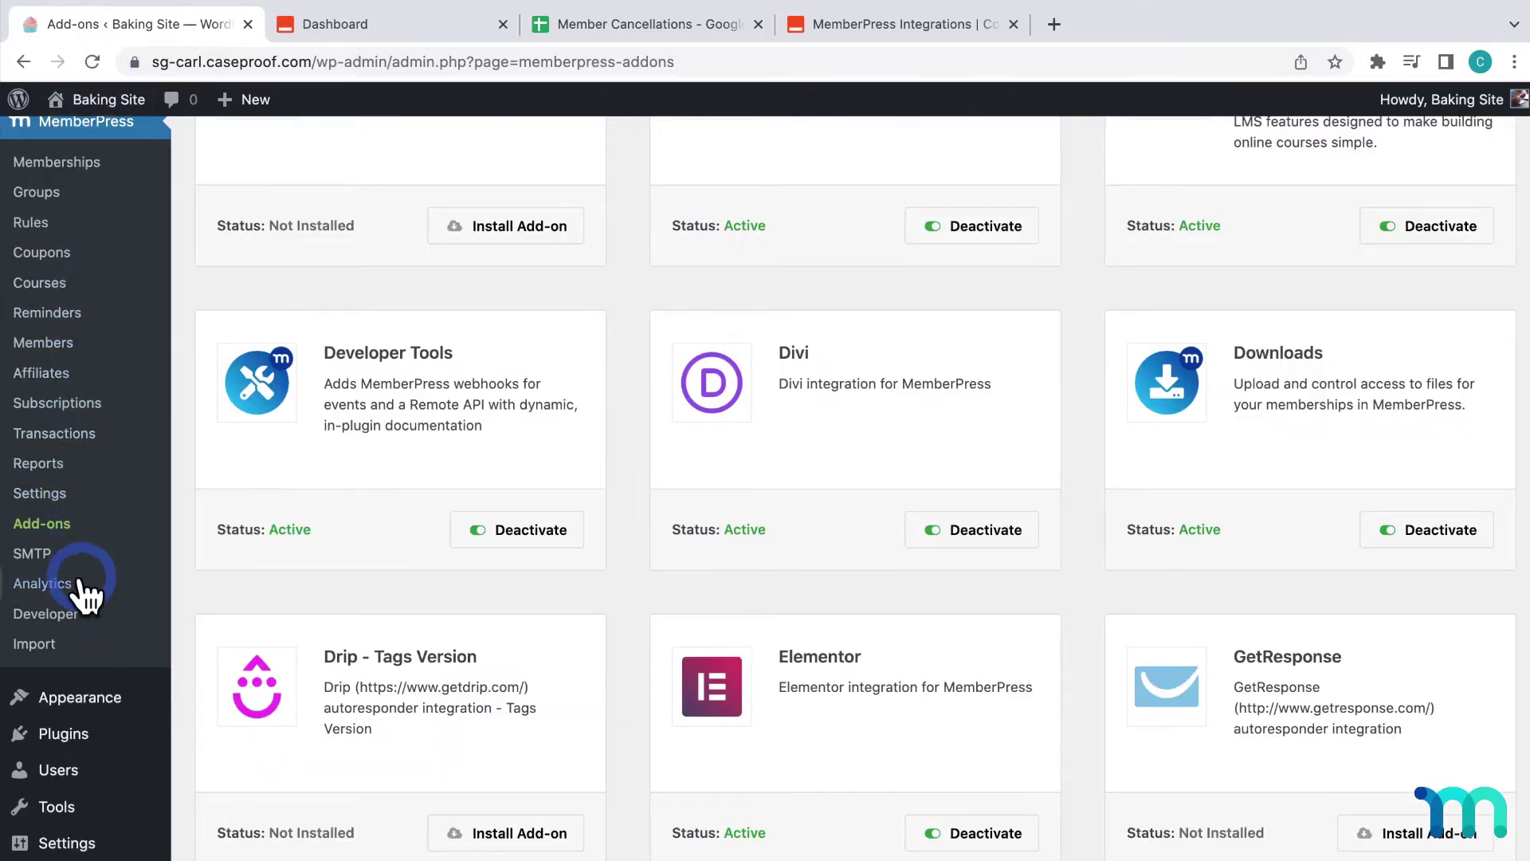
- Under MemberPress Developer's Zapier section, choose Google Sheets and use the canceled-subscriptions Zap
left_click(78, 614)
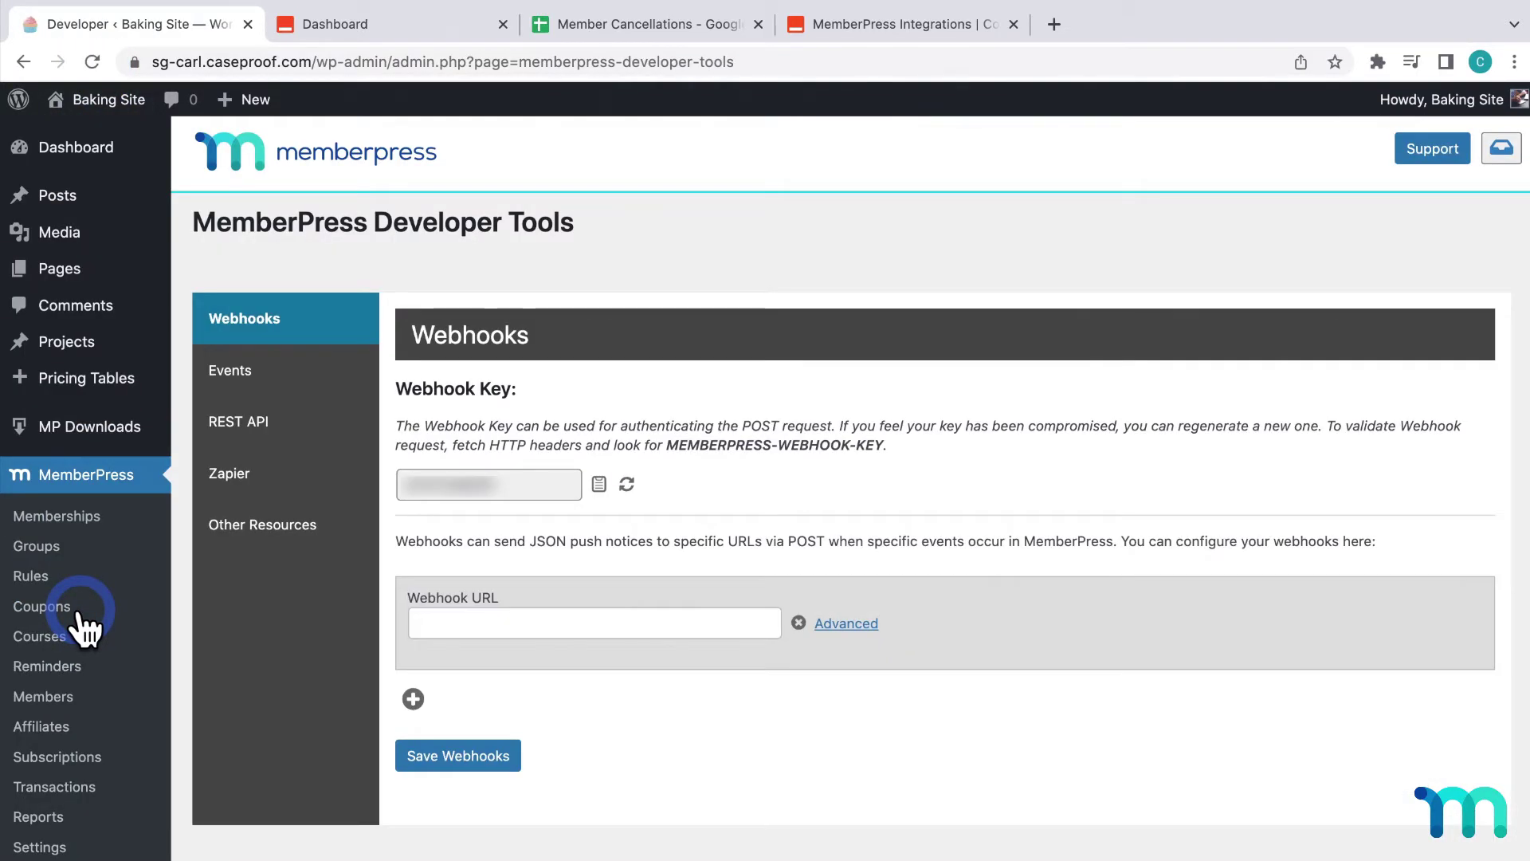
left_click(231, 474)
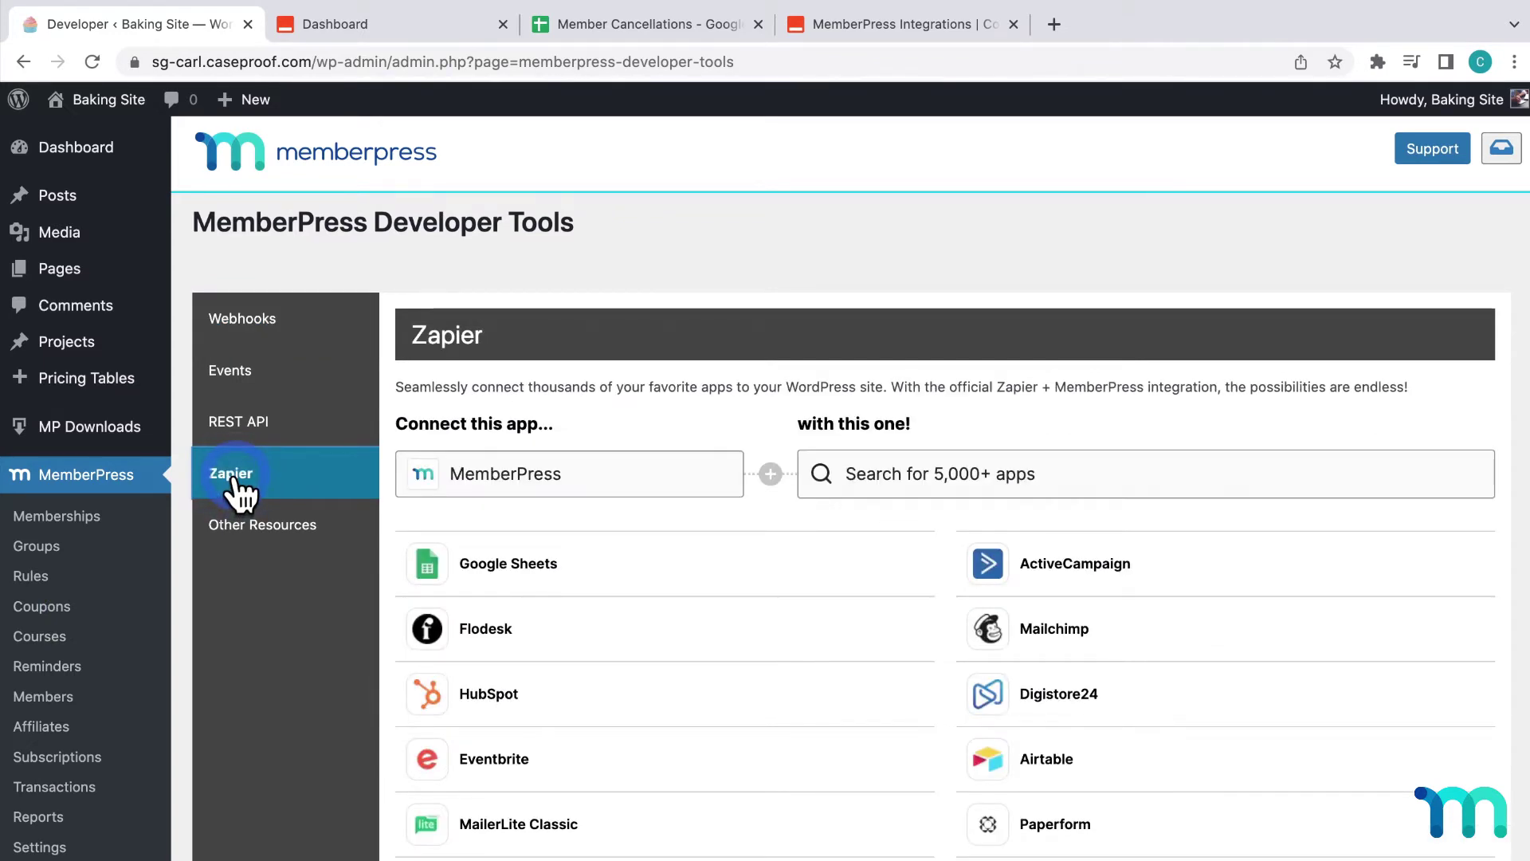
scroll(239, 490, "down", 3)
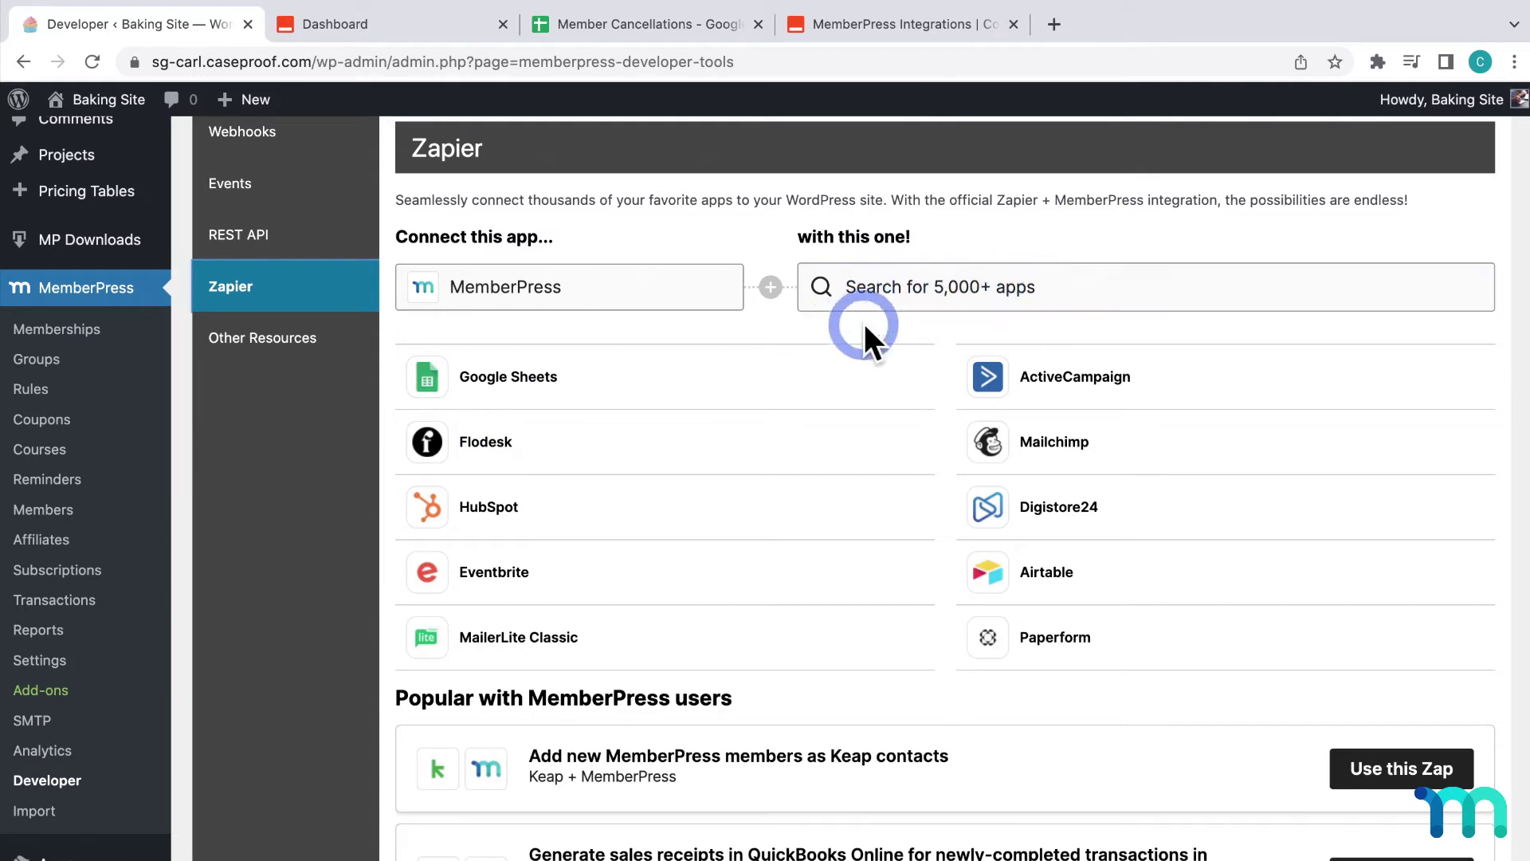
left_click(707, 381)
scroll(714, 395, "down", 2)
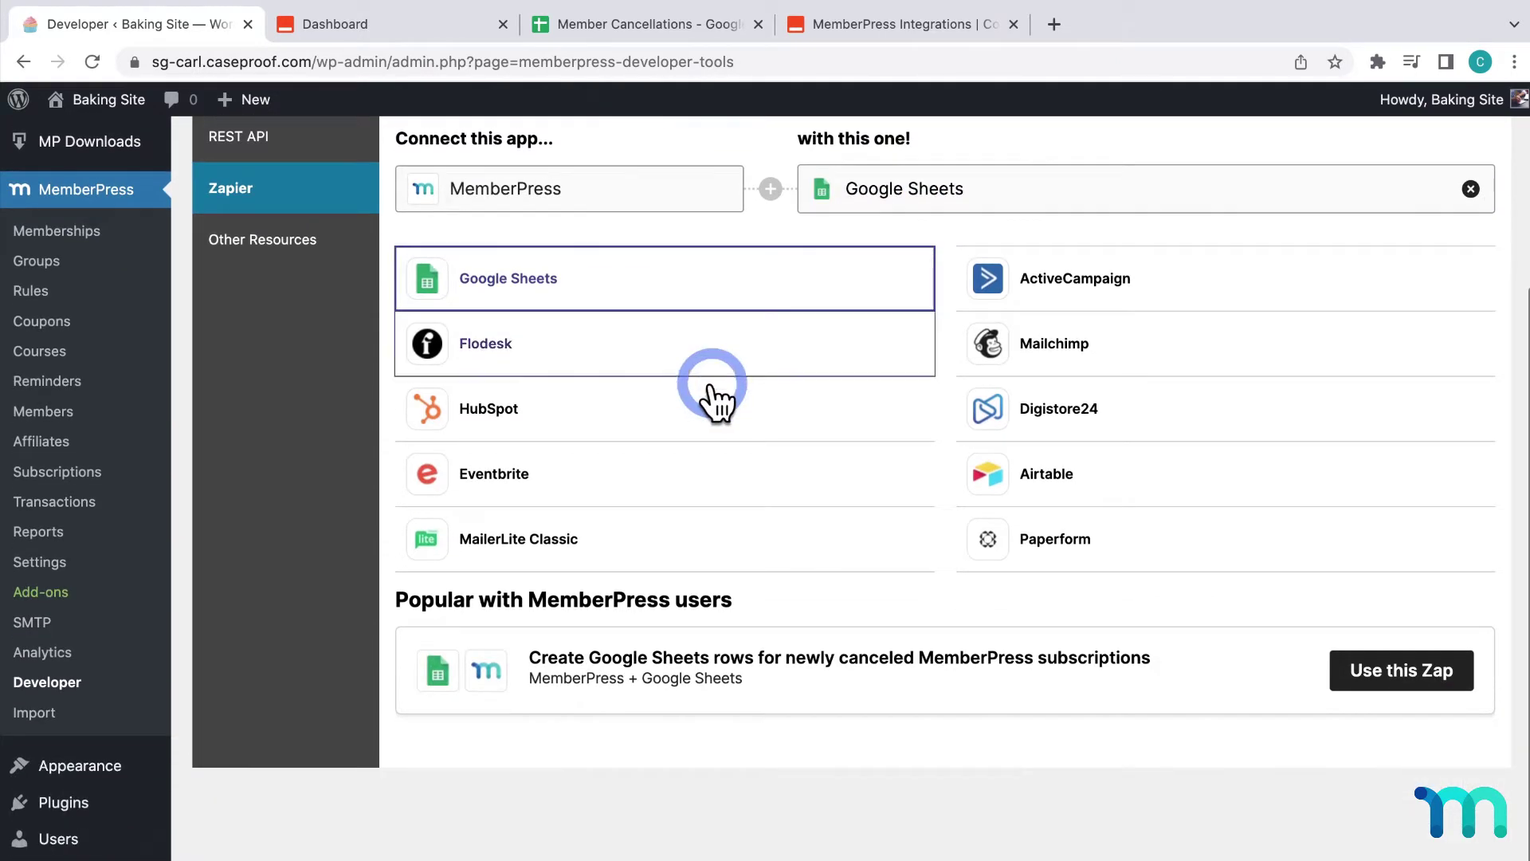
left_click(1439, 673)
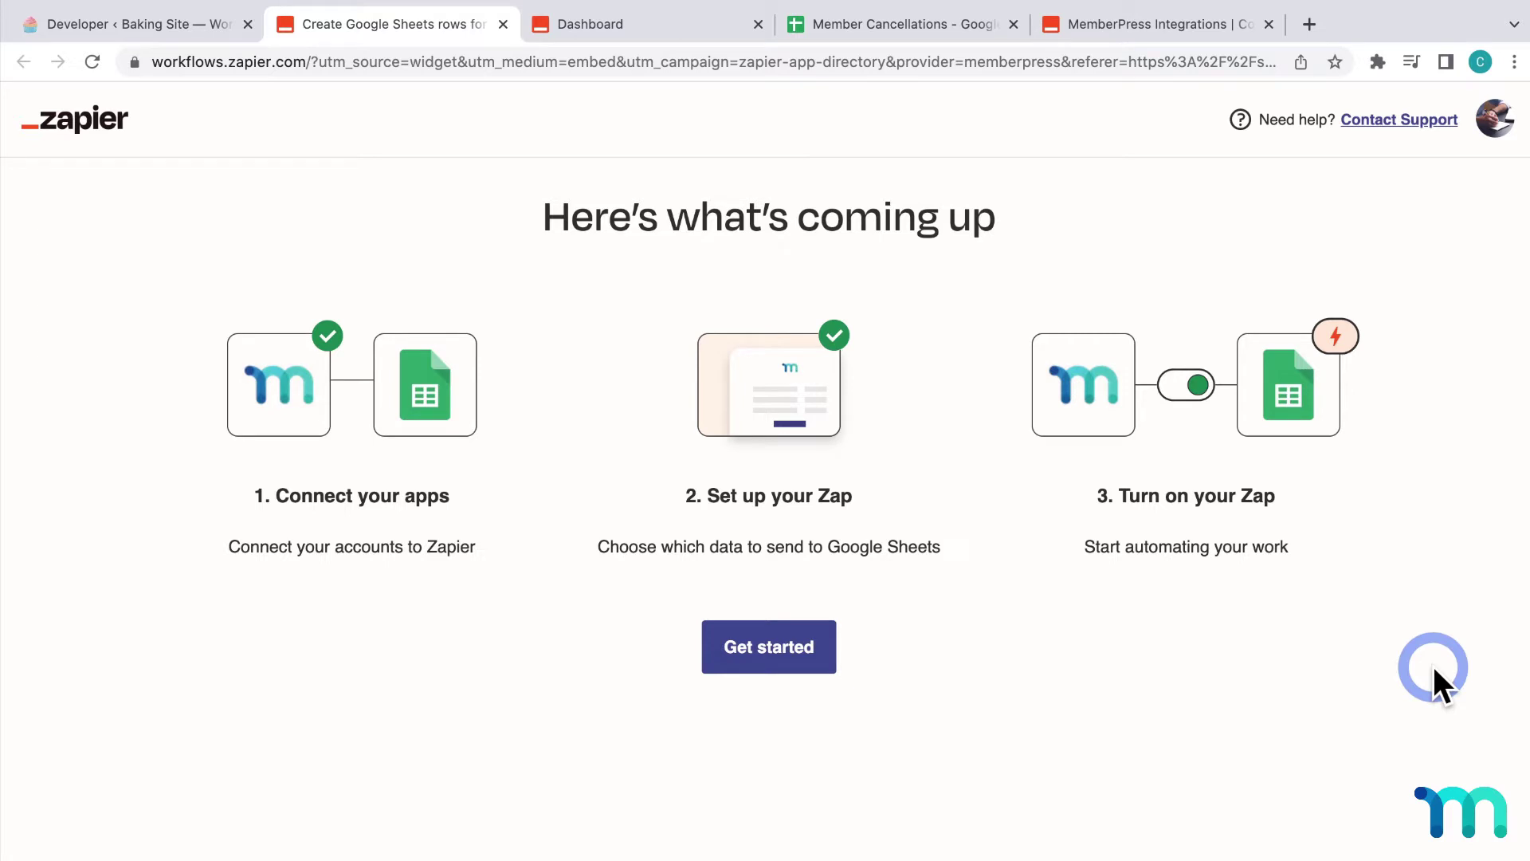
- Log in on zapier.com, submitting the account e-mail and password
left_click(710, 27)
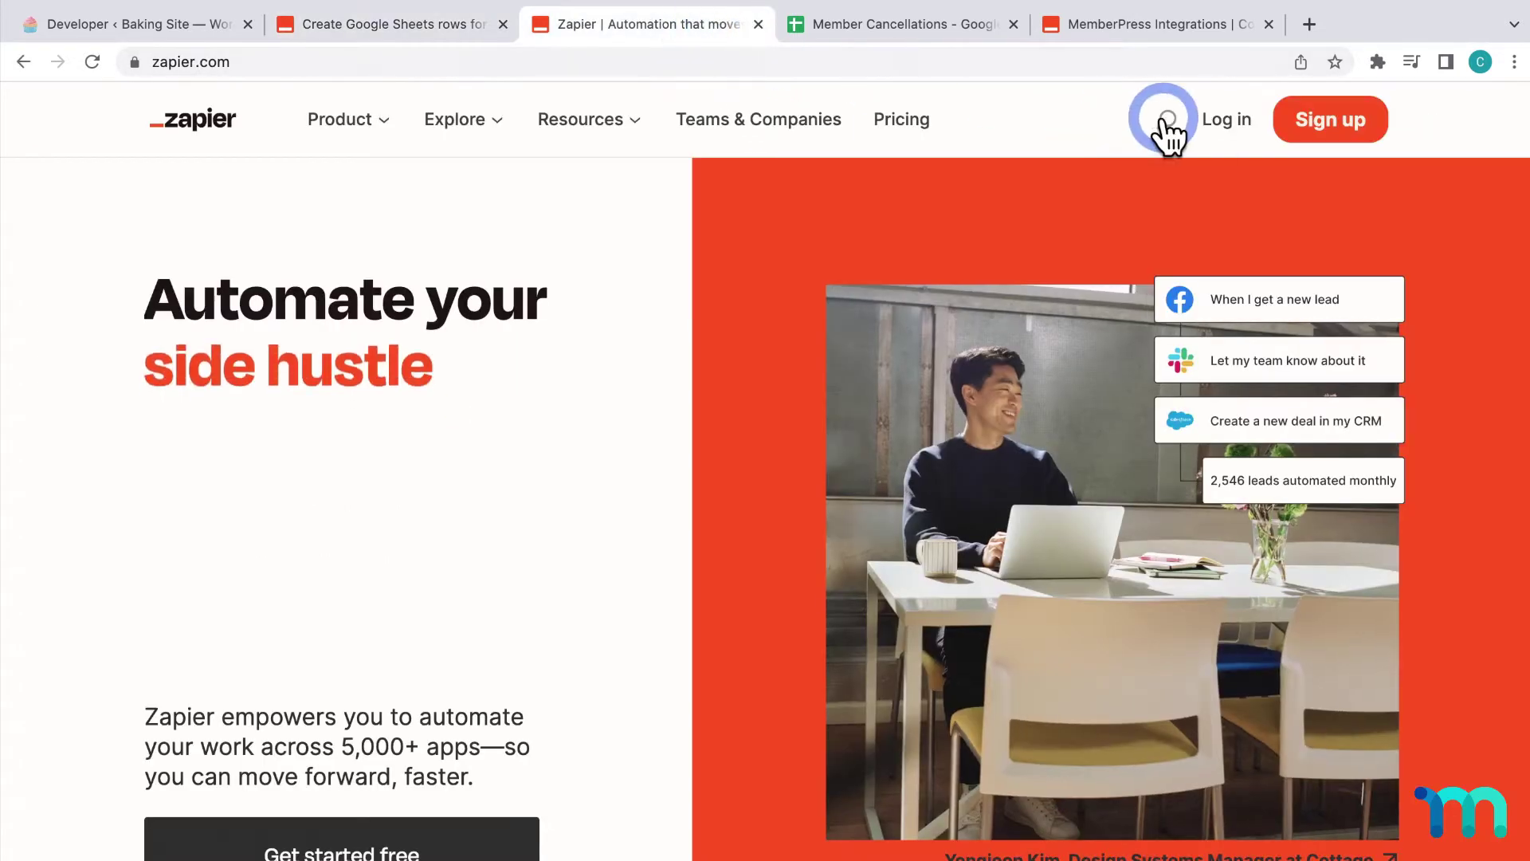
left_click(1227, 121)
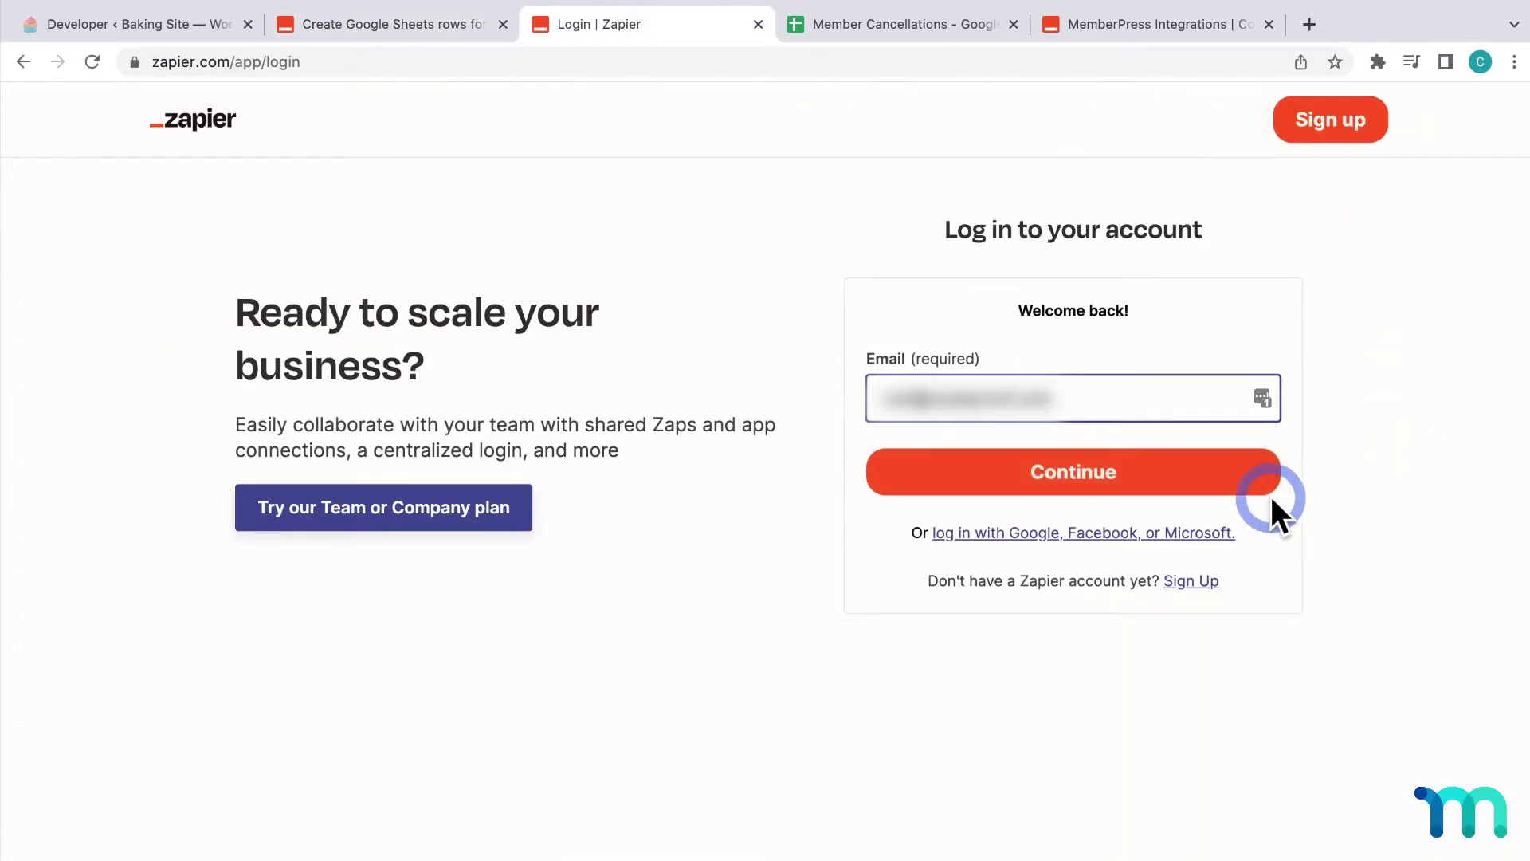
left_click(1260, 494)
left_click(1234, 510)
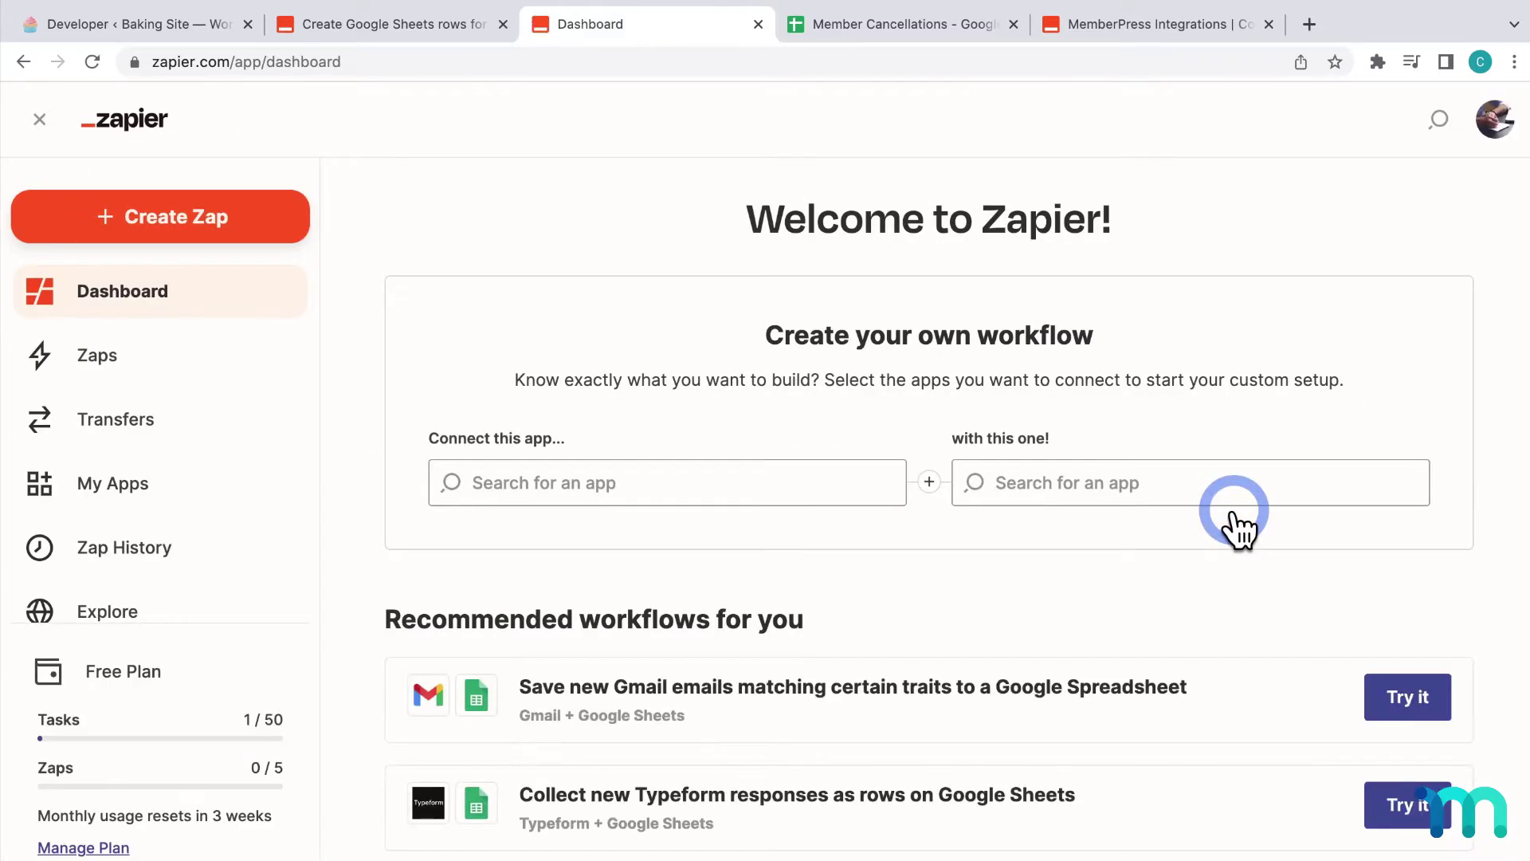
- Search My Apps for 'memberpress' and start connecting a new MemberPress account
left_click(137, 486)
left_click(1161, 218)
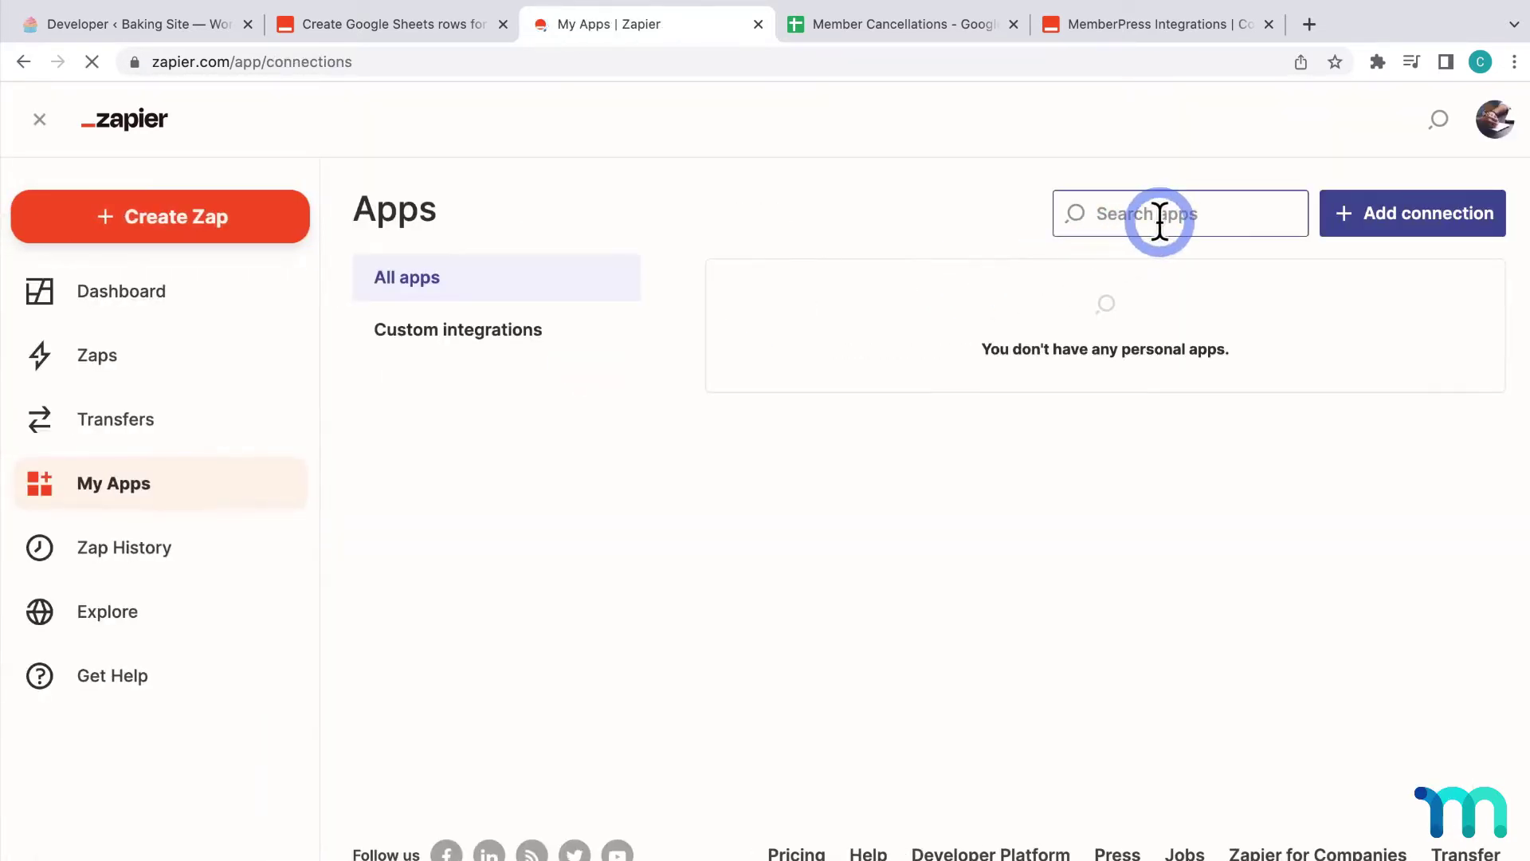
type("memberpress")
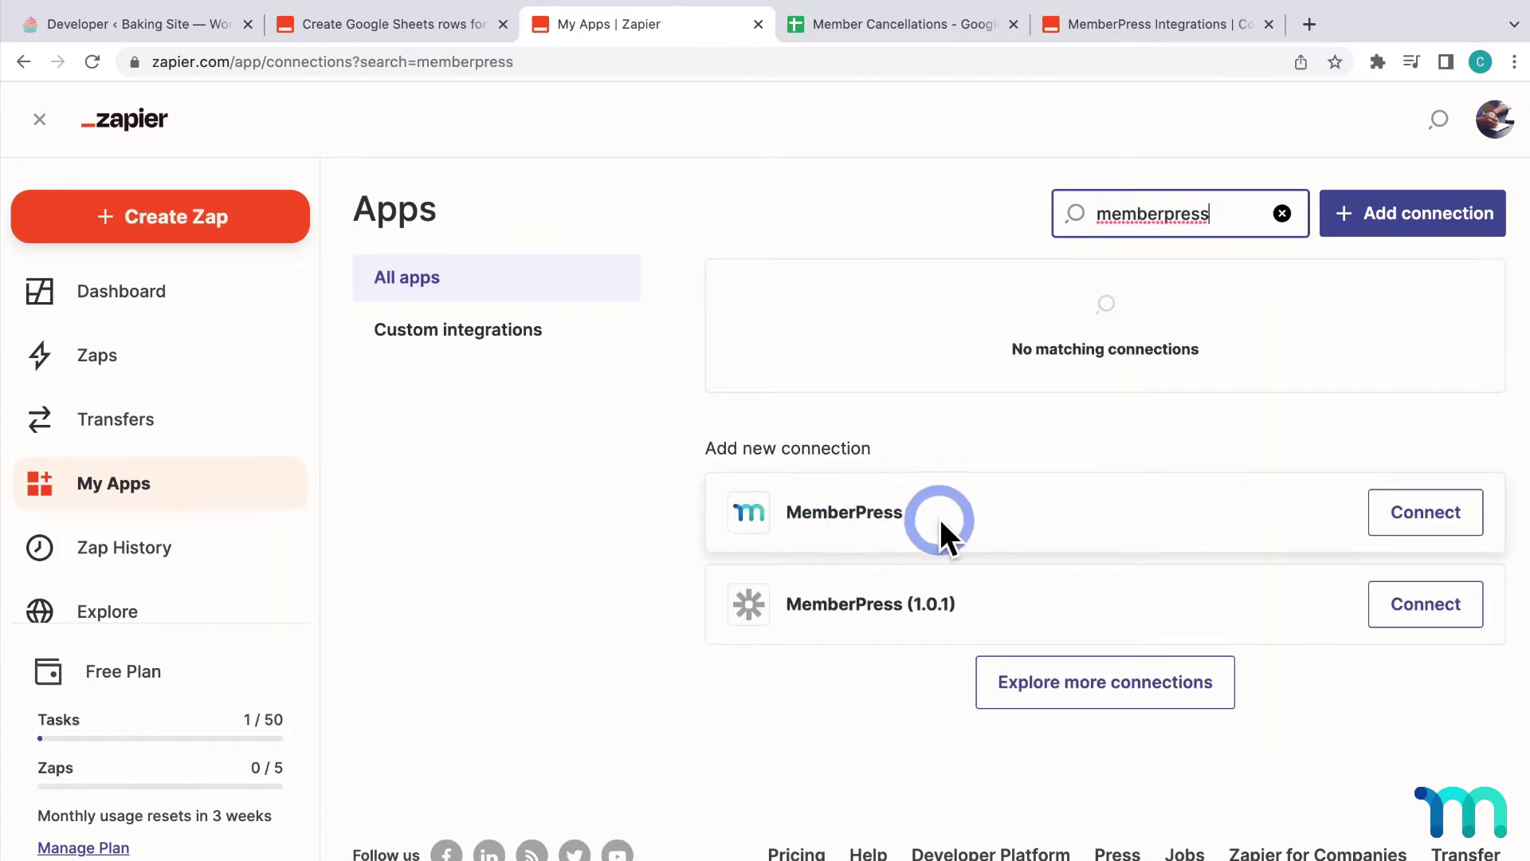
left_click(1439, 512)
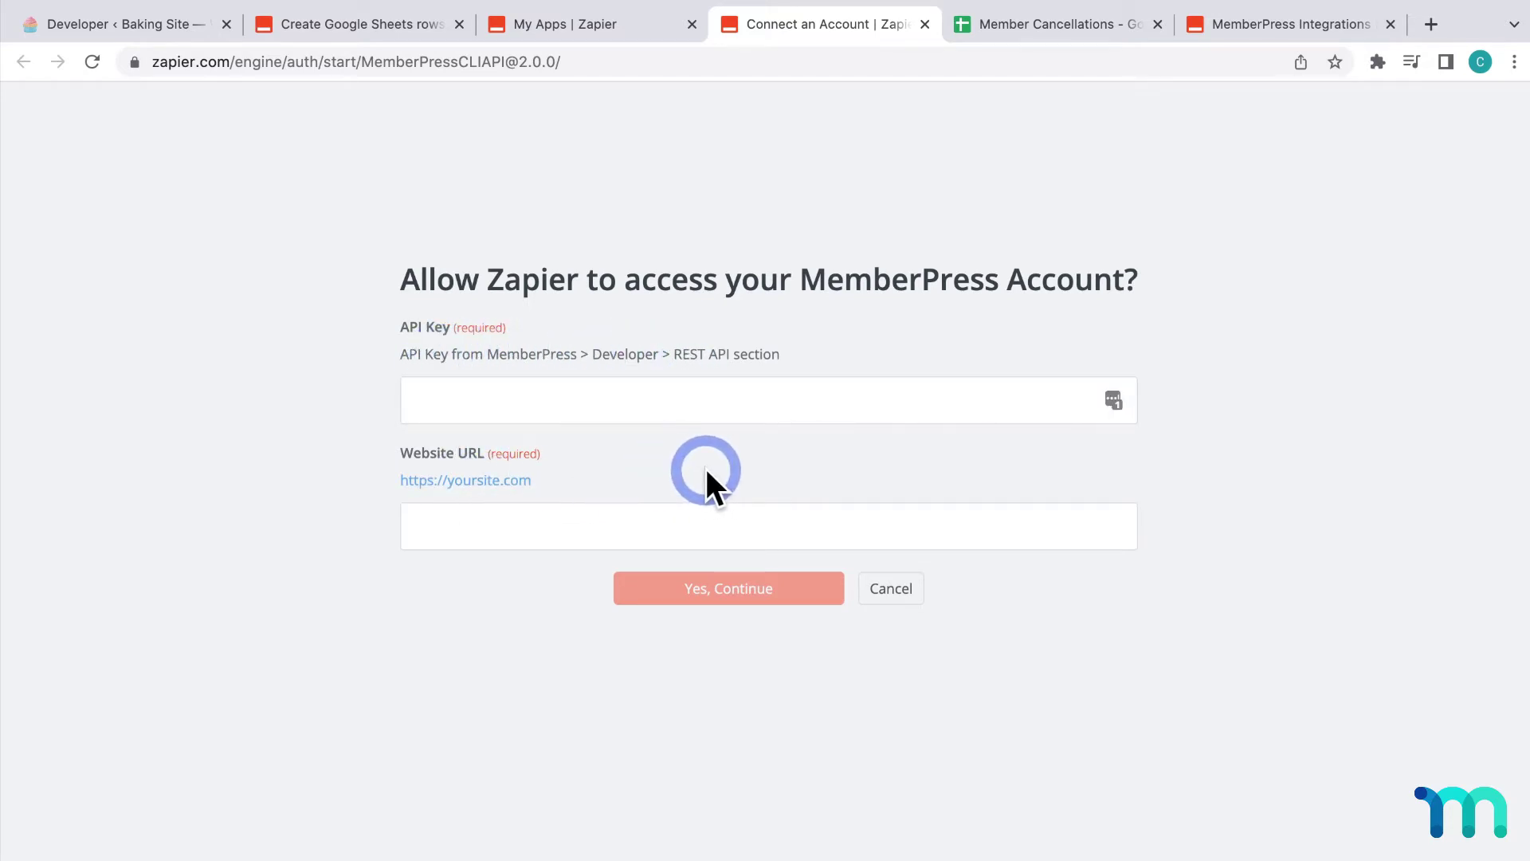
- Copy the MemberPress REST API key from WordPress and paste it into the API Key field
left_click(170, 30)
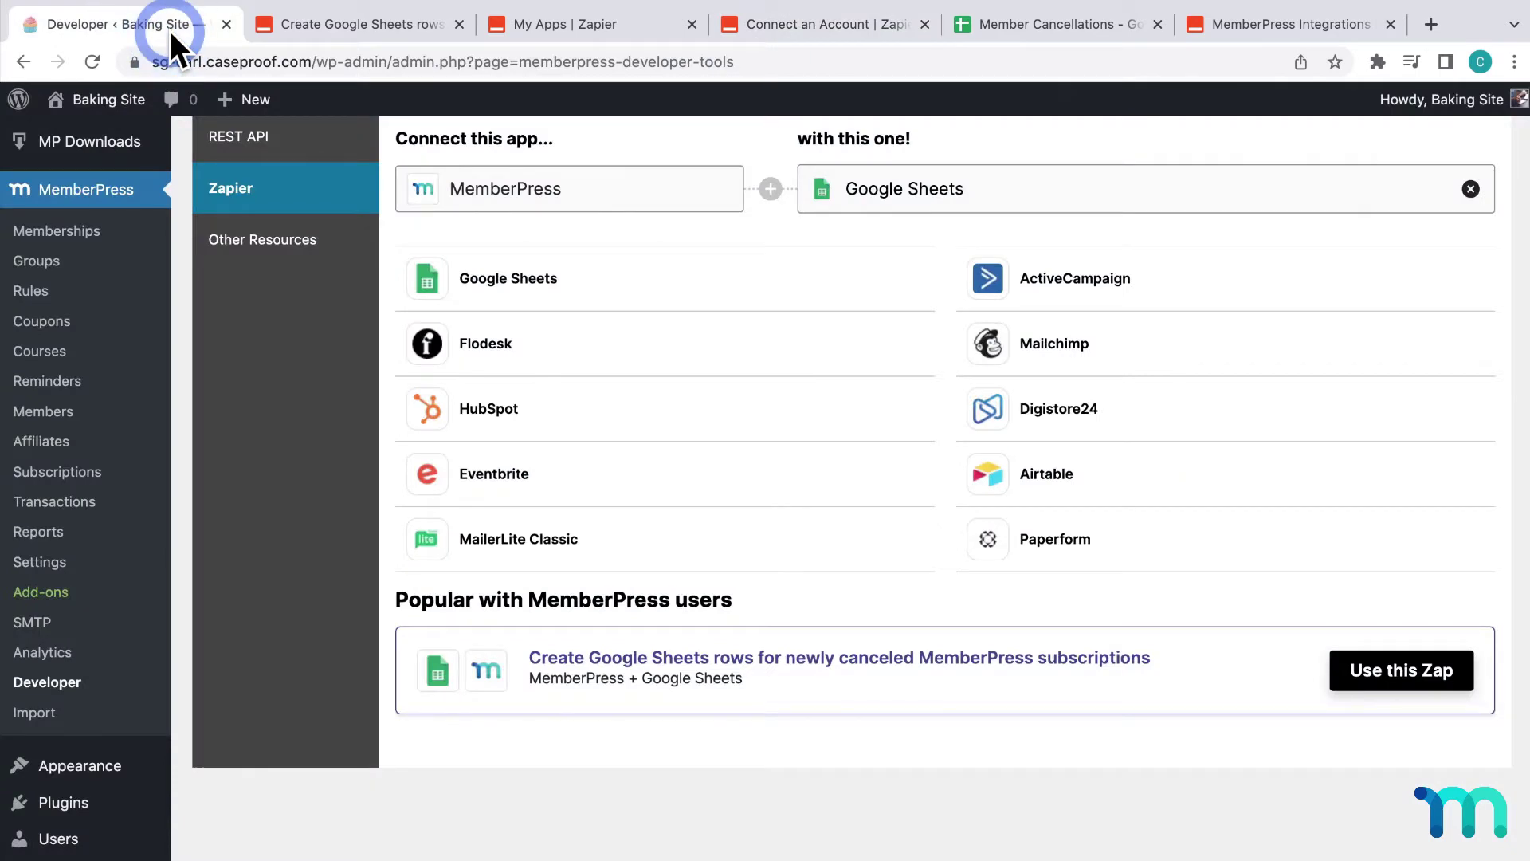
scroll(260, 341, "up", 3)
left_click(259, 339)
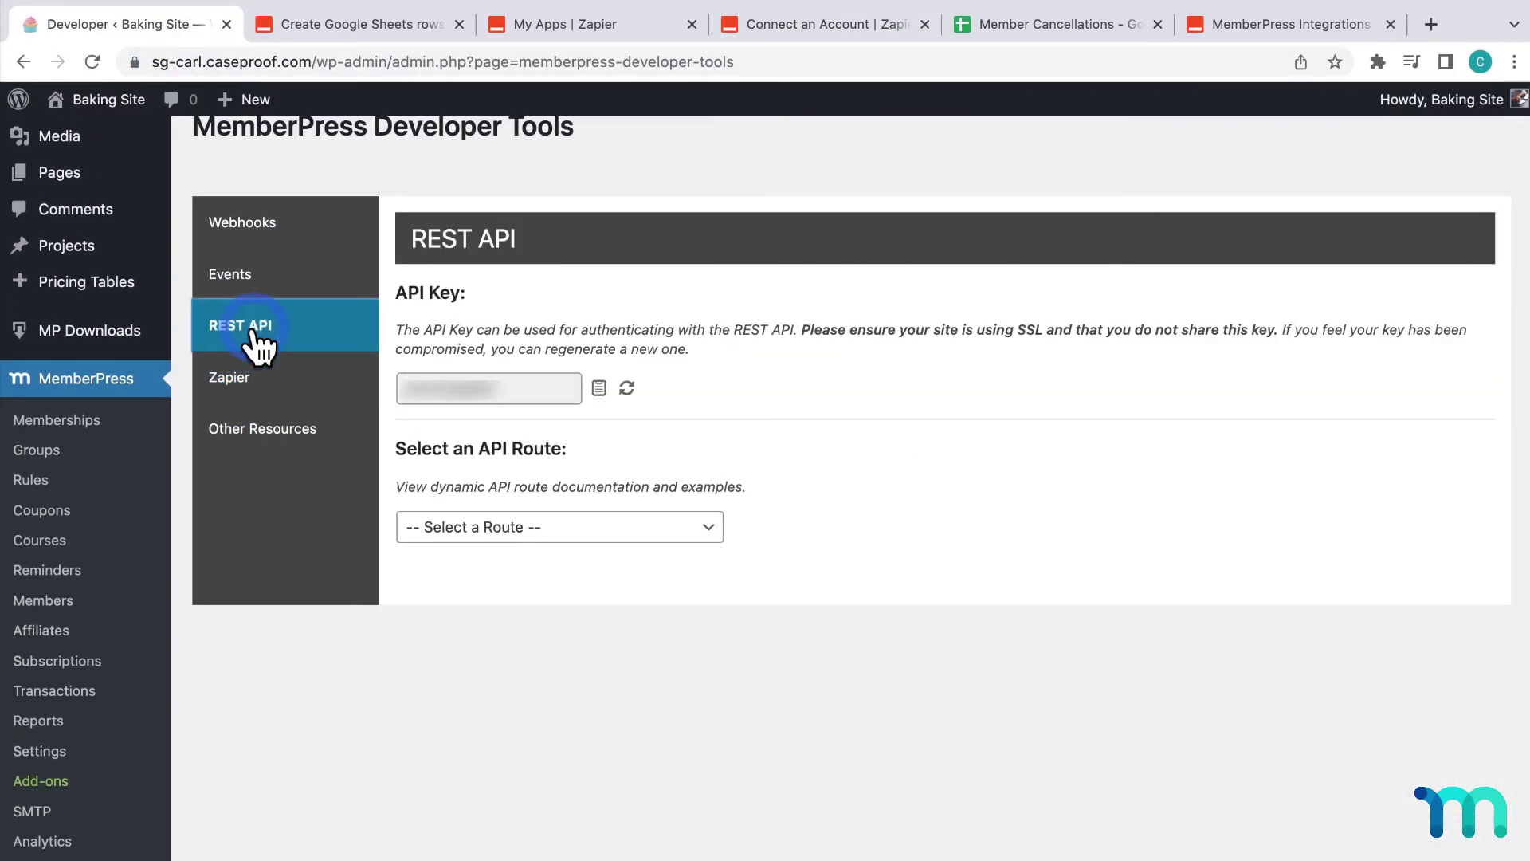
left_click(599, 388)
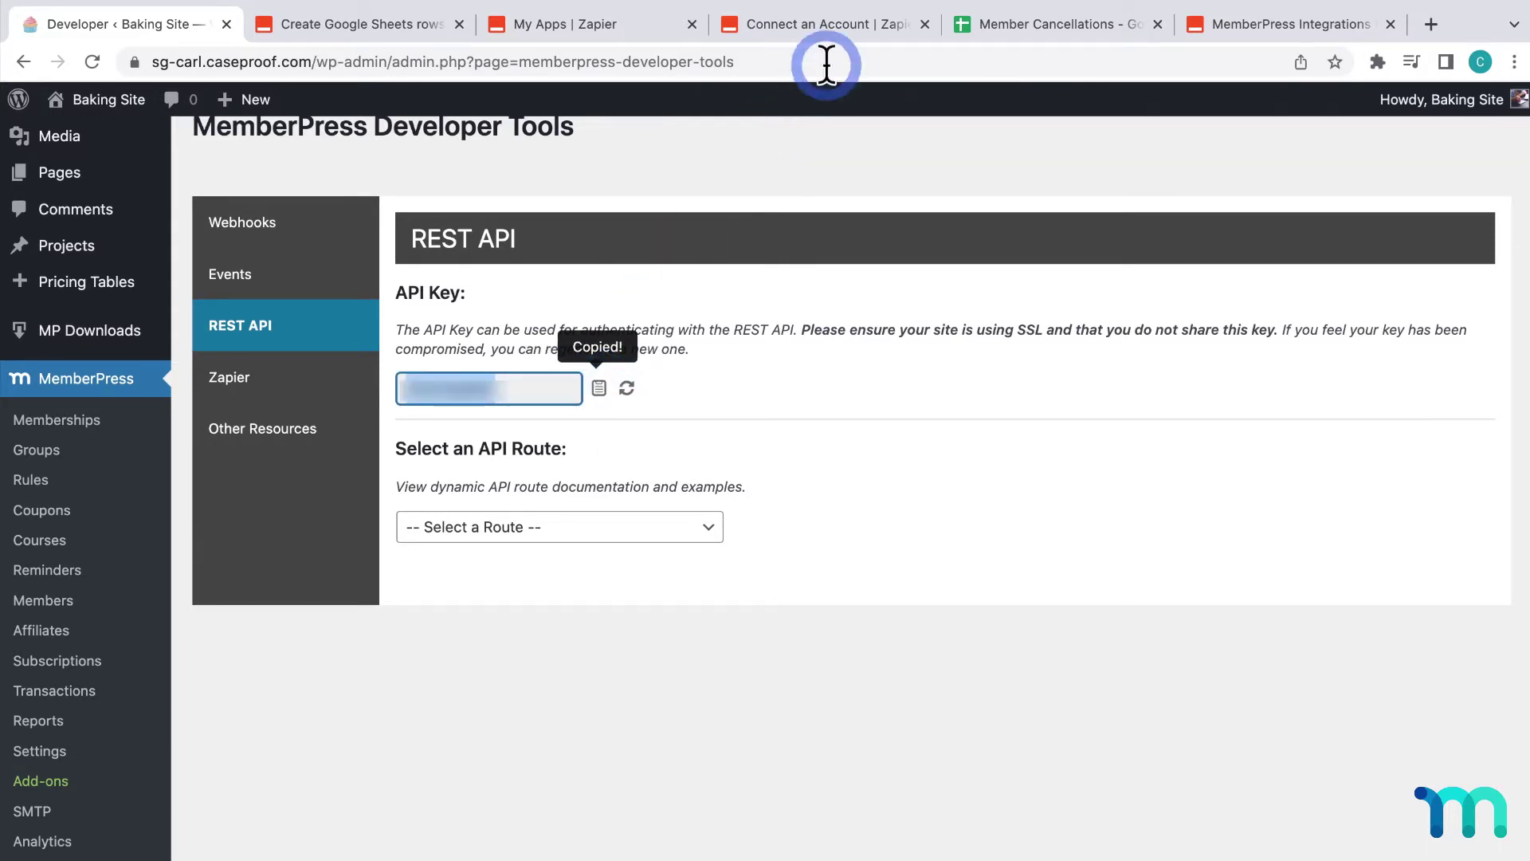
left_click(867, 25)
left_click(857, 410)
key("ctrl+v")
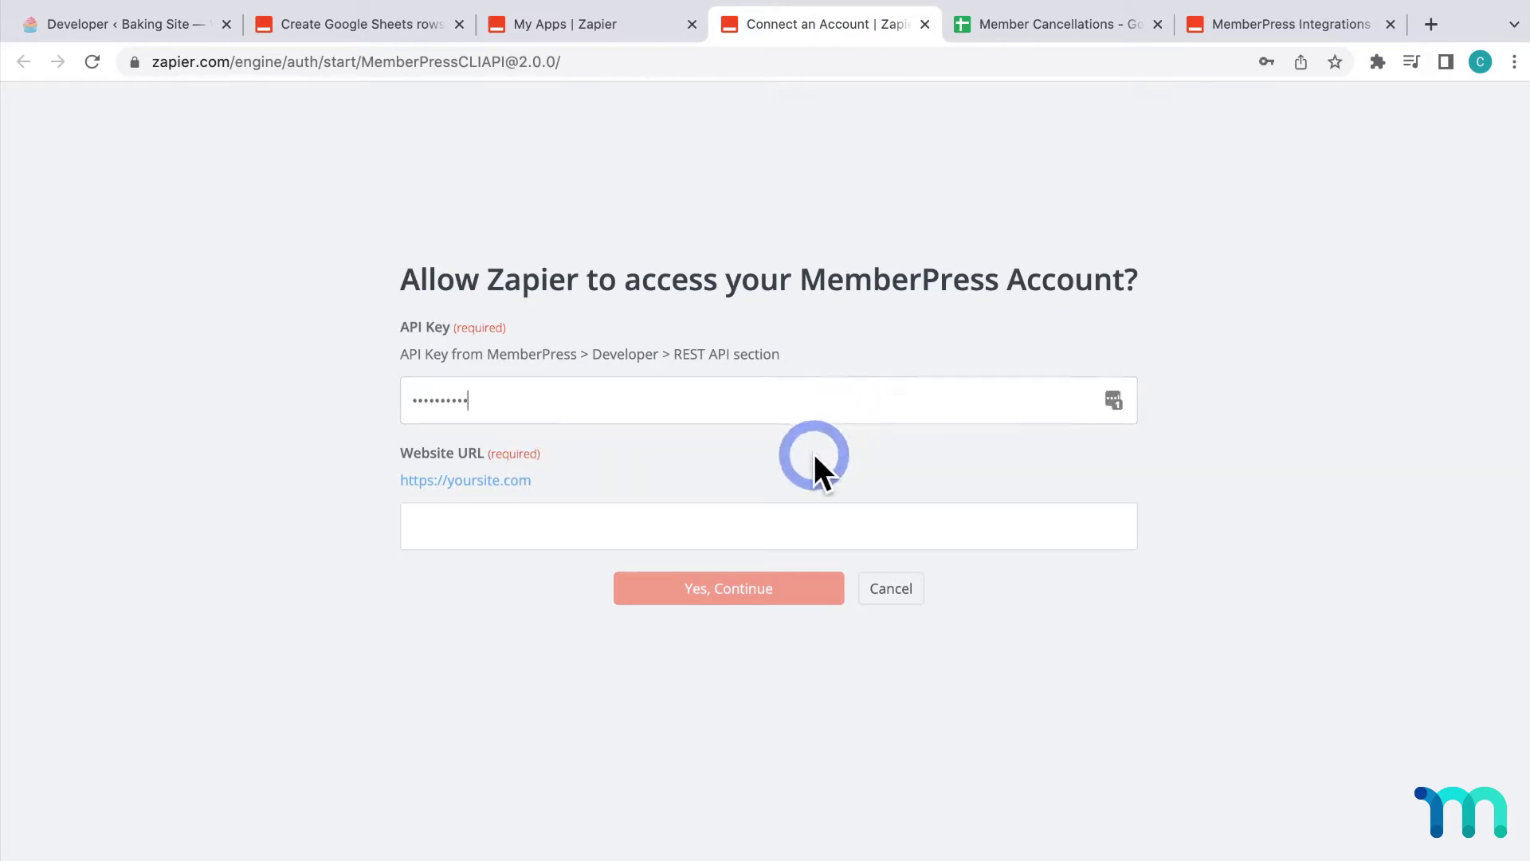
left_click(165, 24)
mouse_move(120, 103)
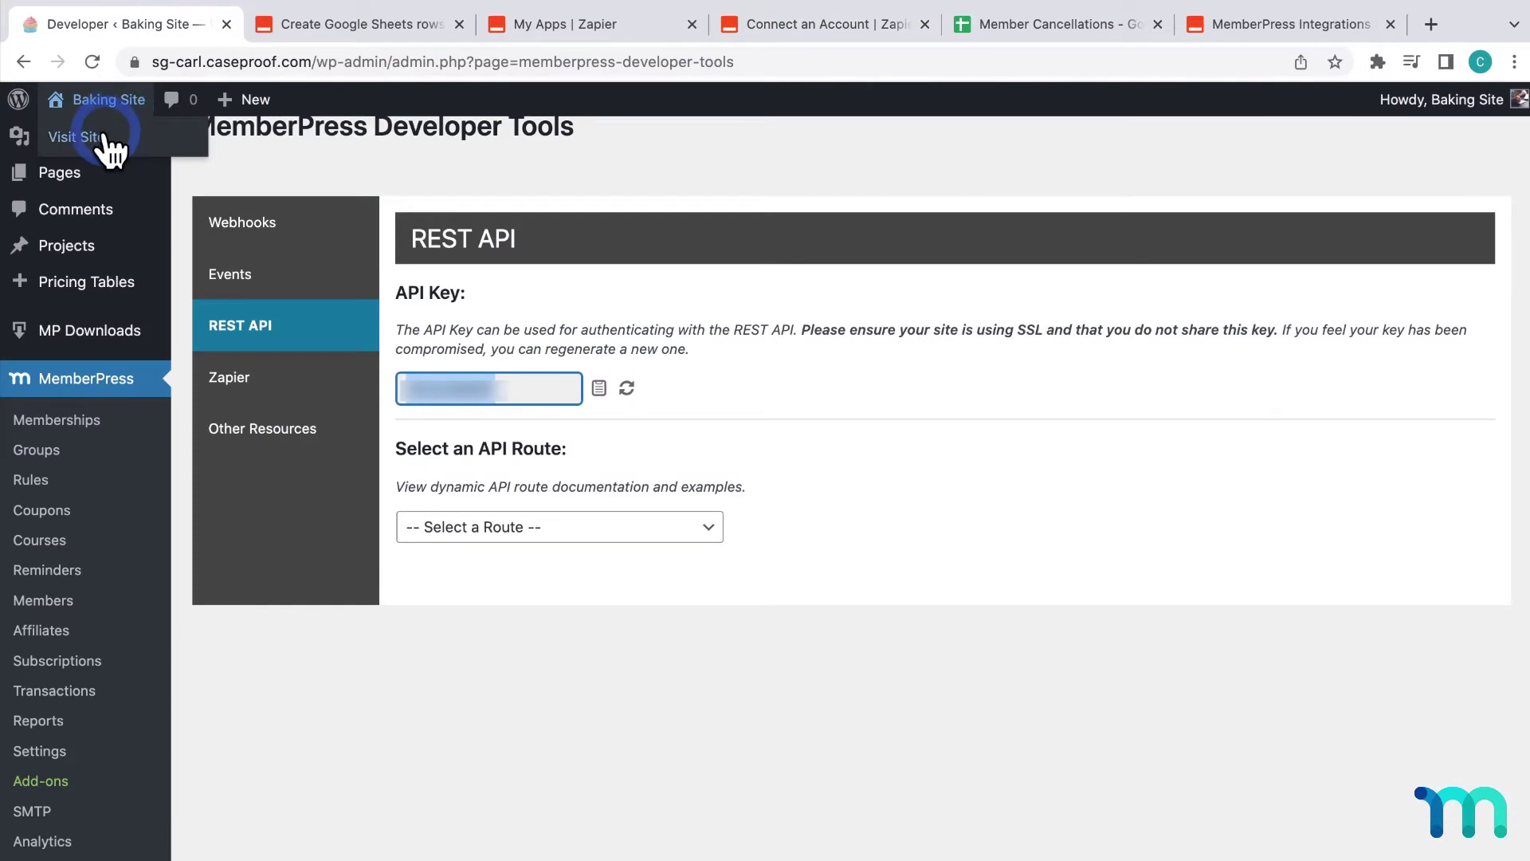
right_click(103, 135)
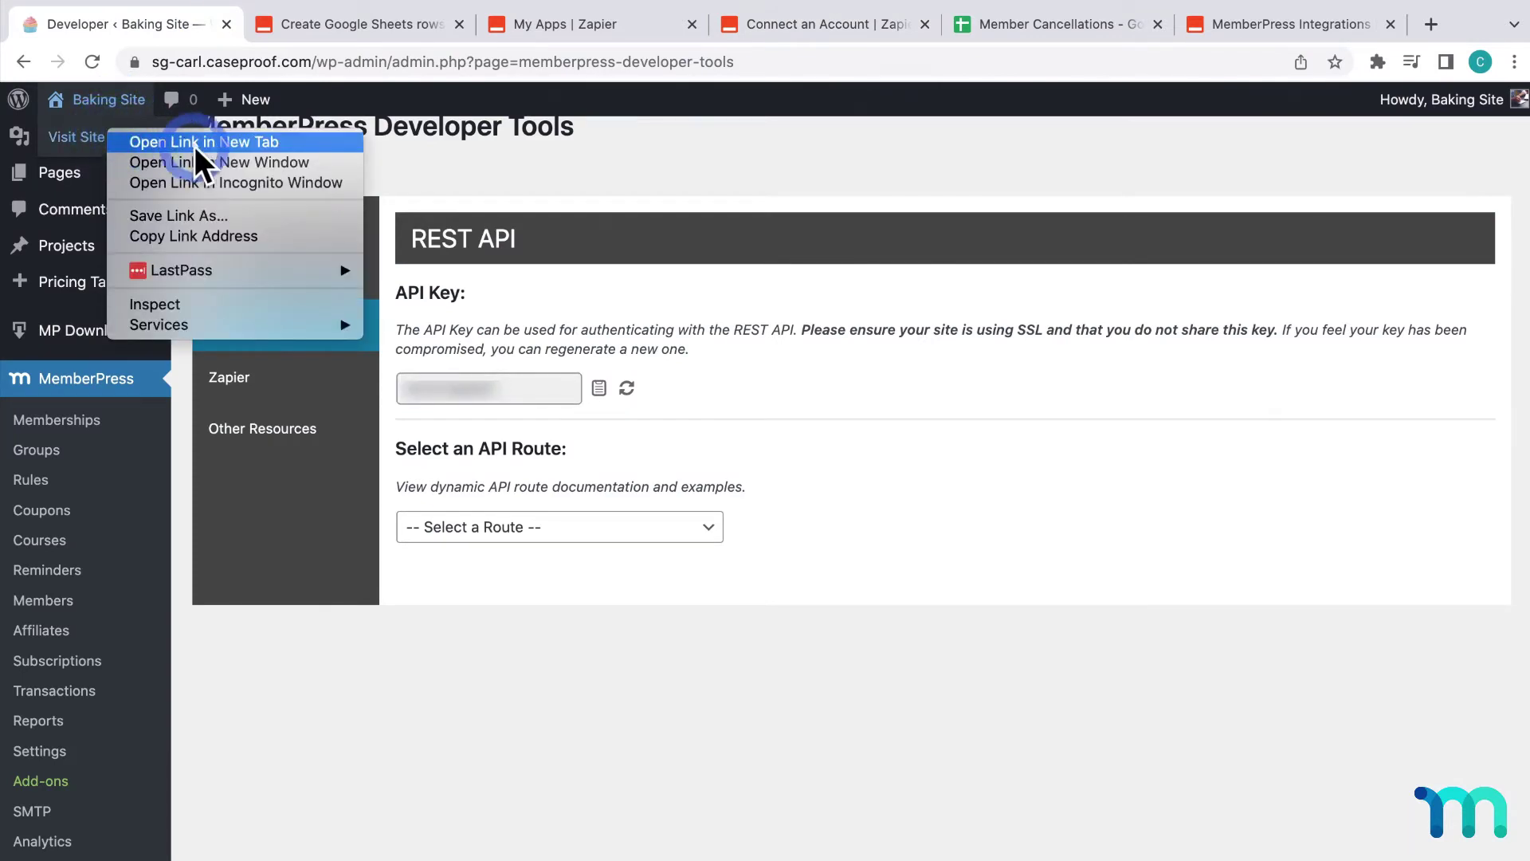
left_click(276, 233)
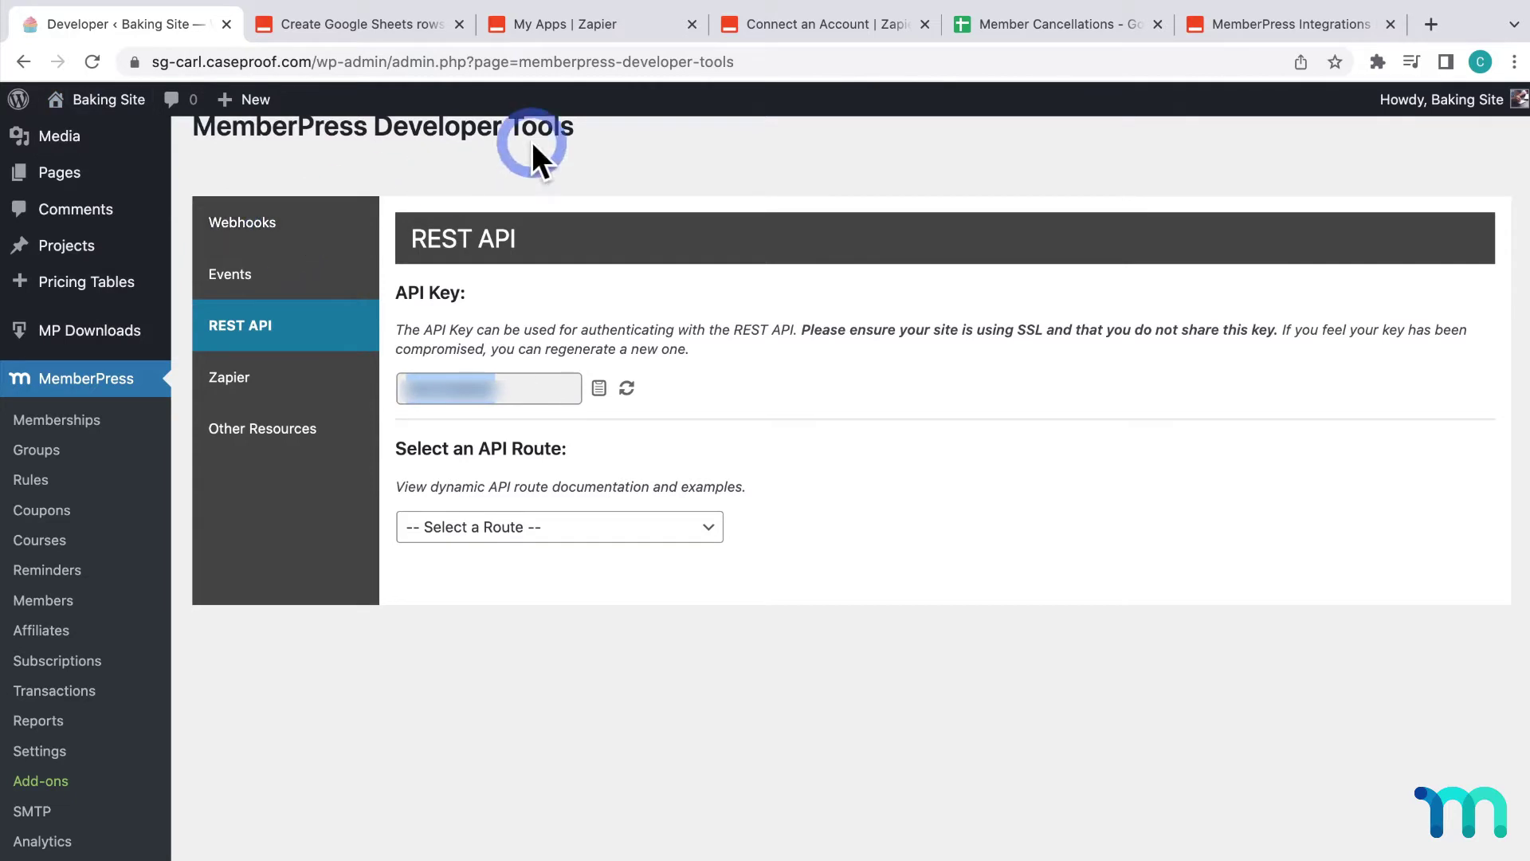
left_click(820, 32)
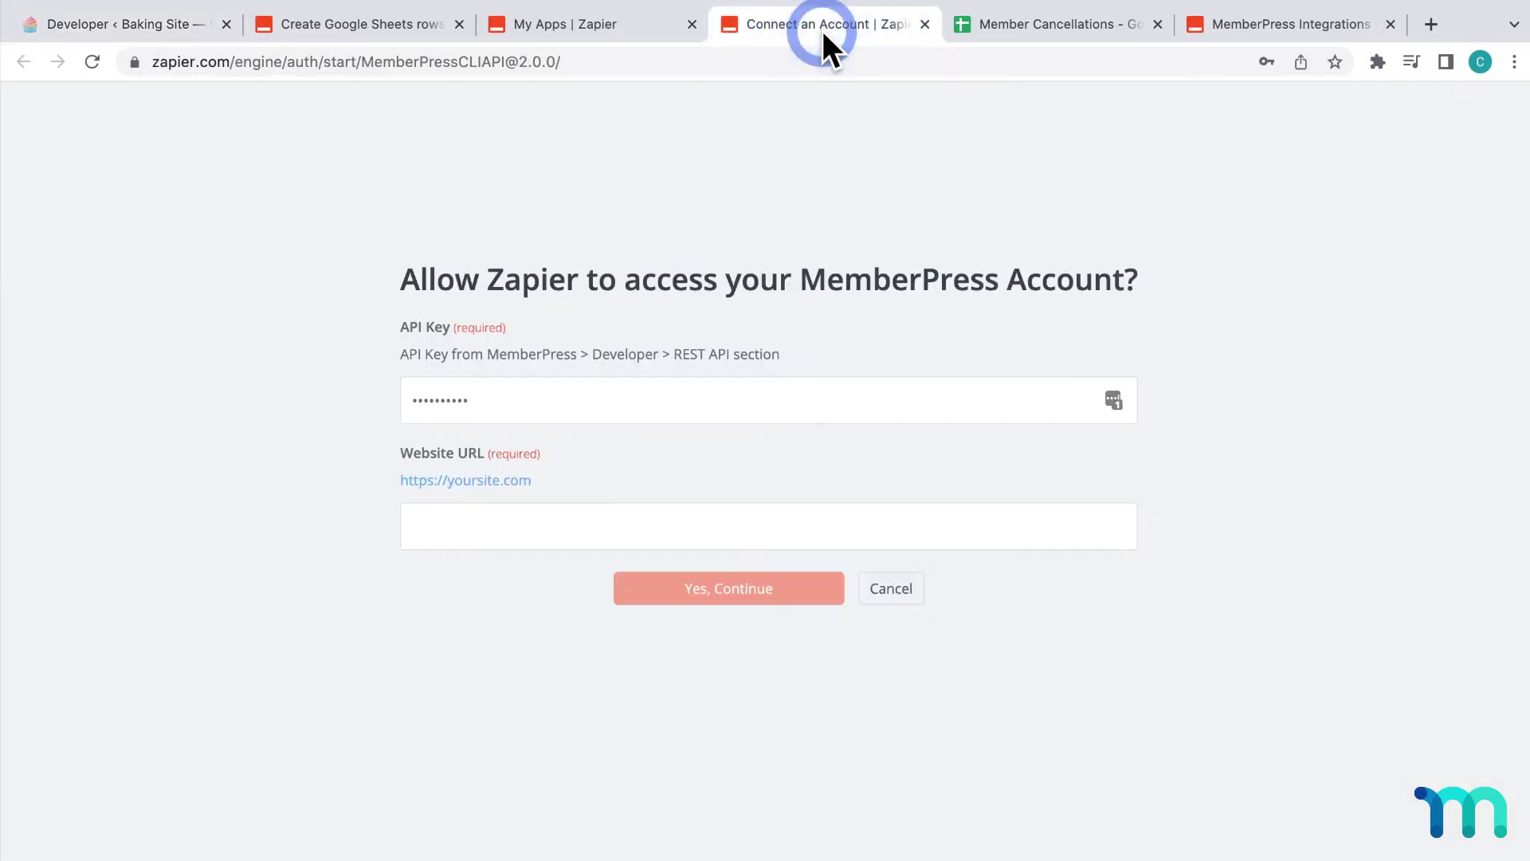
left_click(828, 526)
key("super+v")
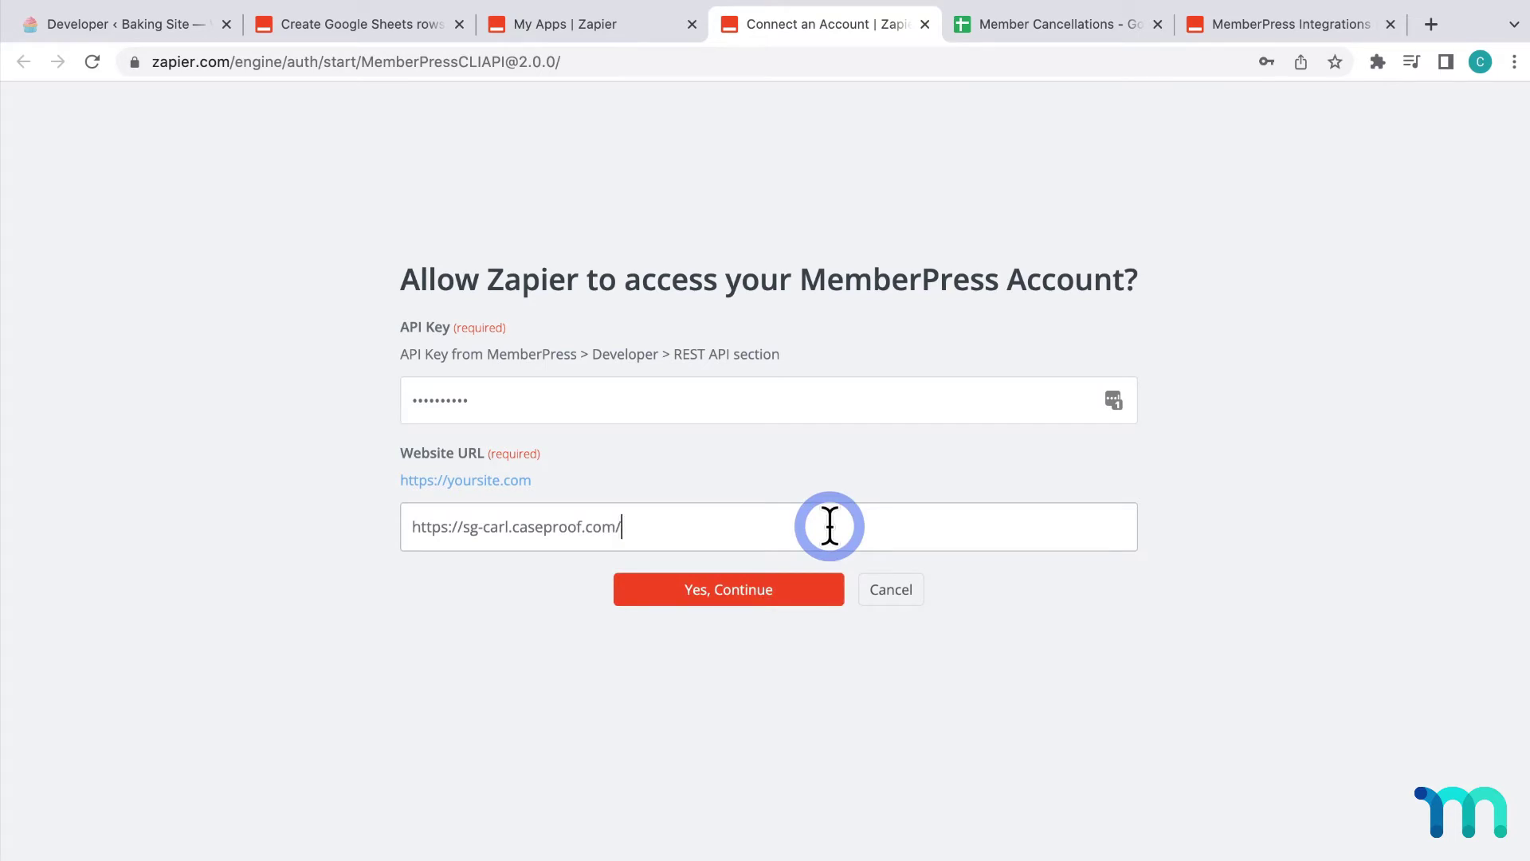
key("BackSpace")
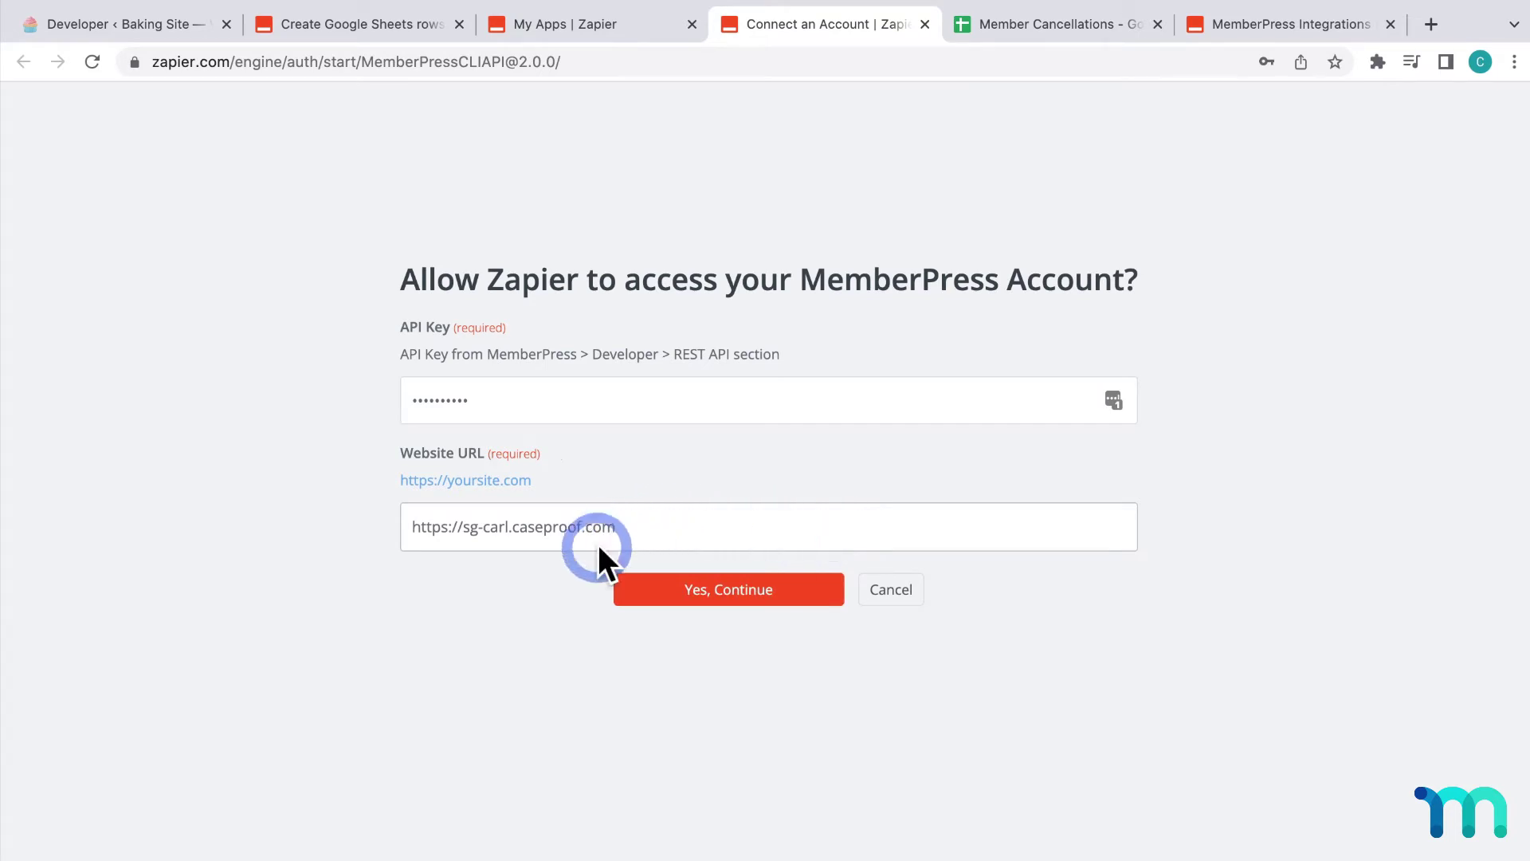
left_click(557, 582)
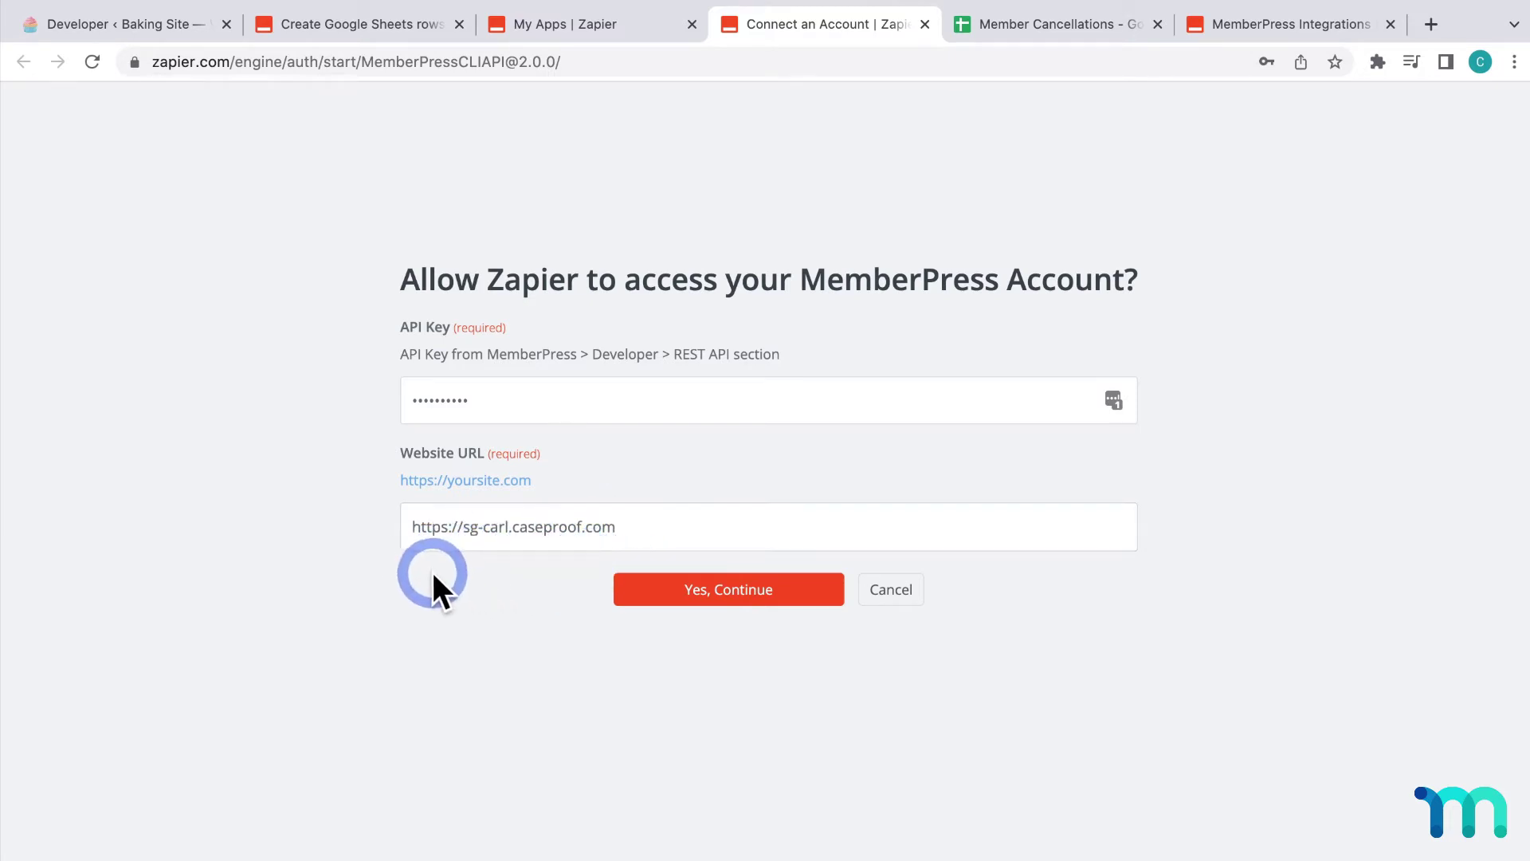
- Confirm the filled-in MemberPress connection details with Yes, Continue
left_click(751, 590)
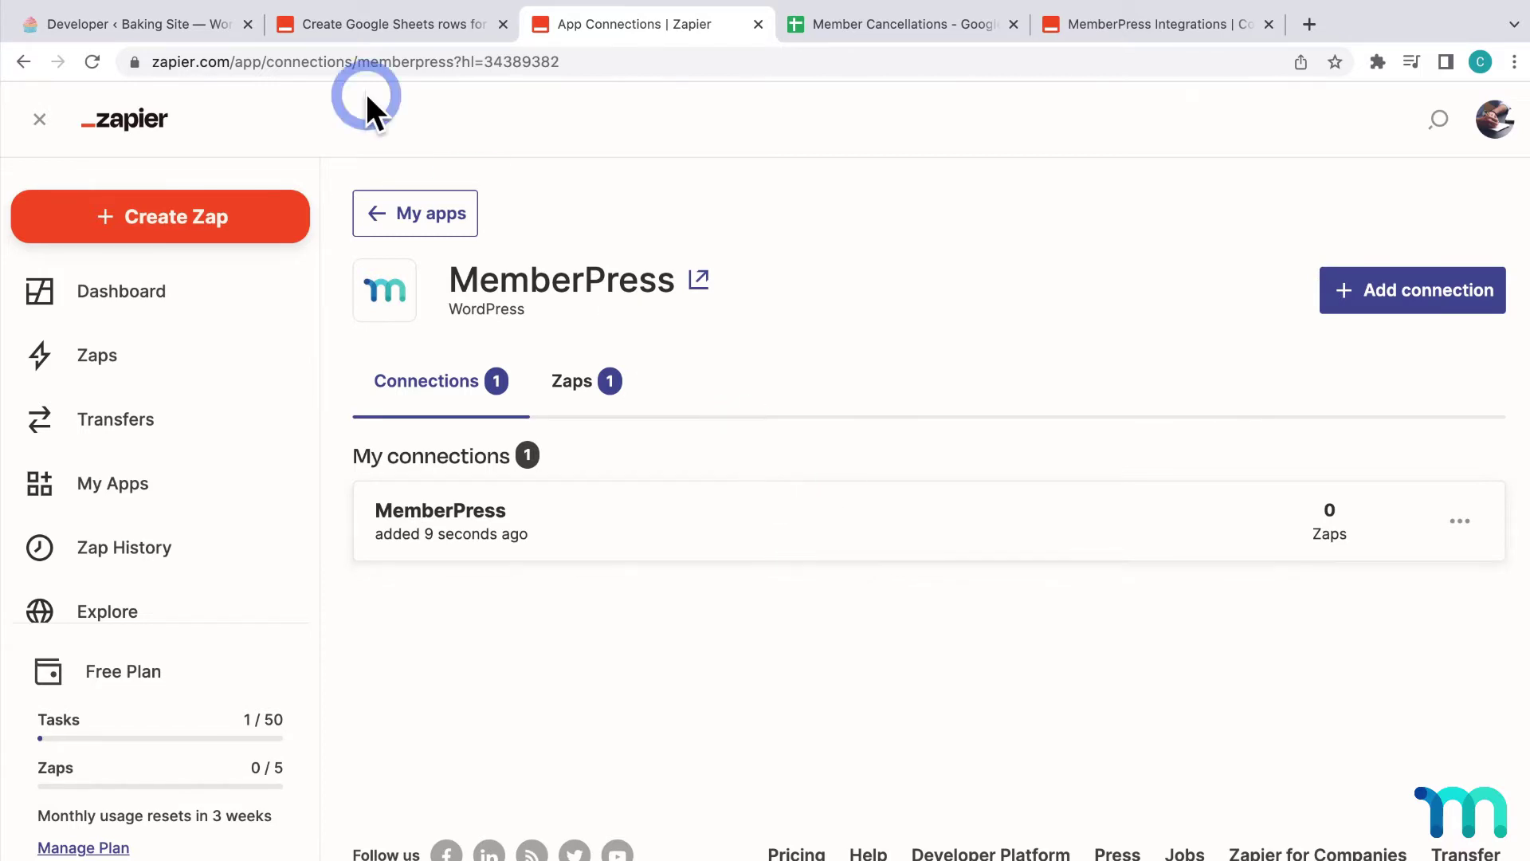
- Pick Google Sheets in MemberPress Developer > Zapier, use the canceled-subscriptions template, and get started
left_click(213, 30)
left_click(233, 390)
left_click(587, 472)
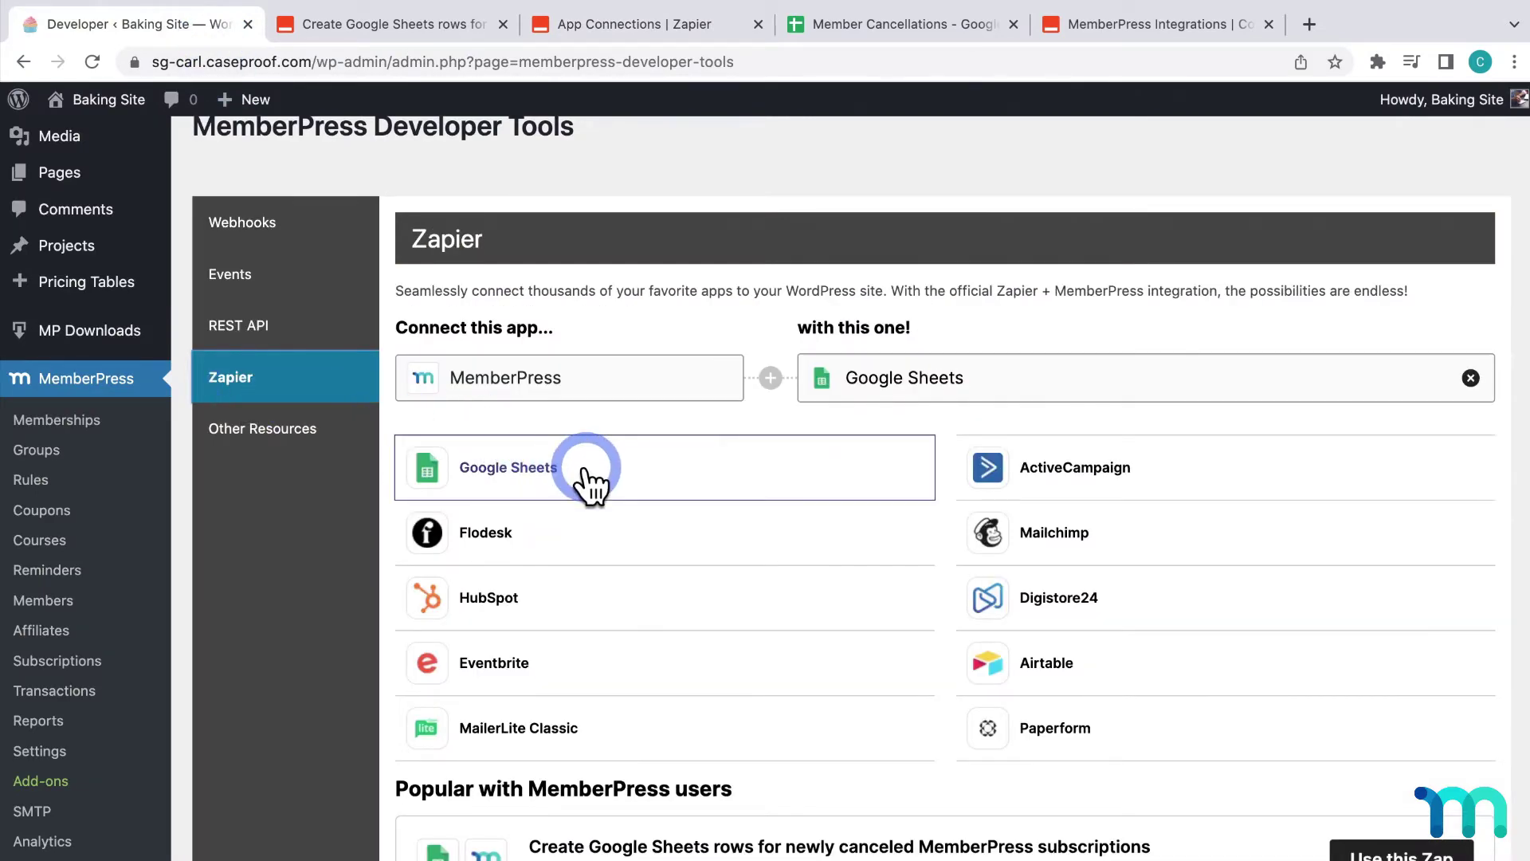
left_click(1087, 22)
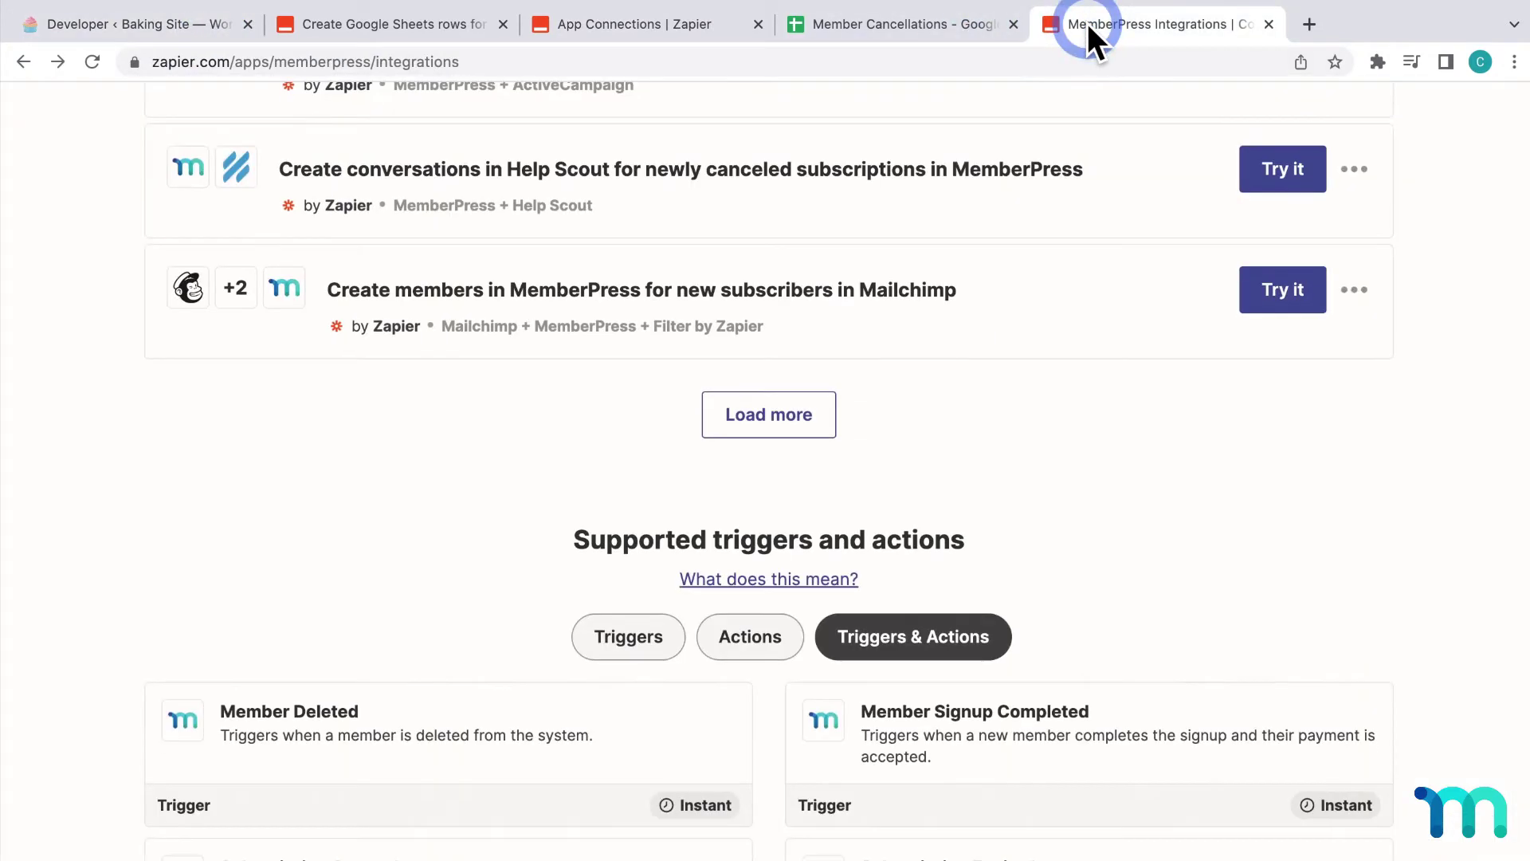
scroll(1043, 327, "up", 20)
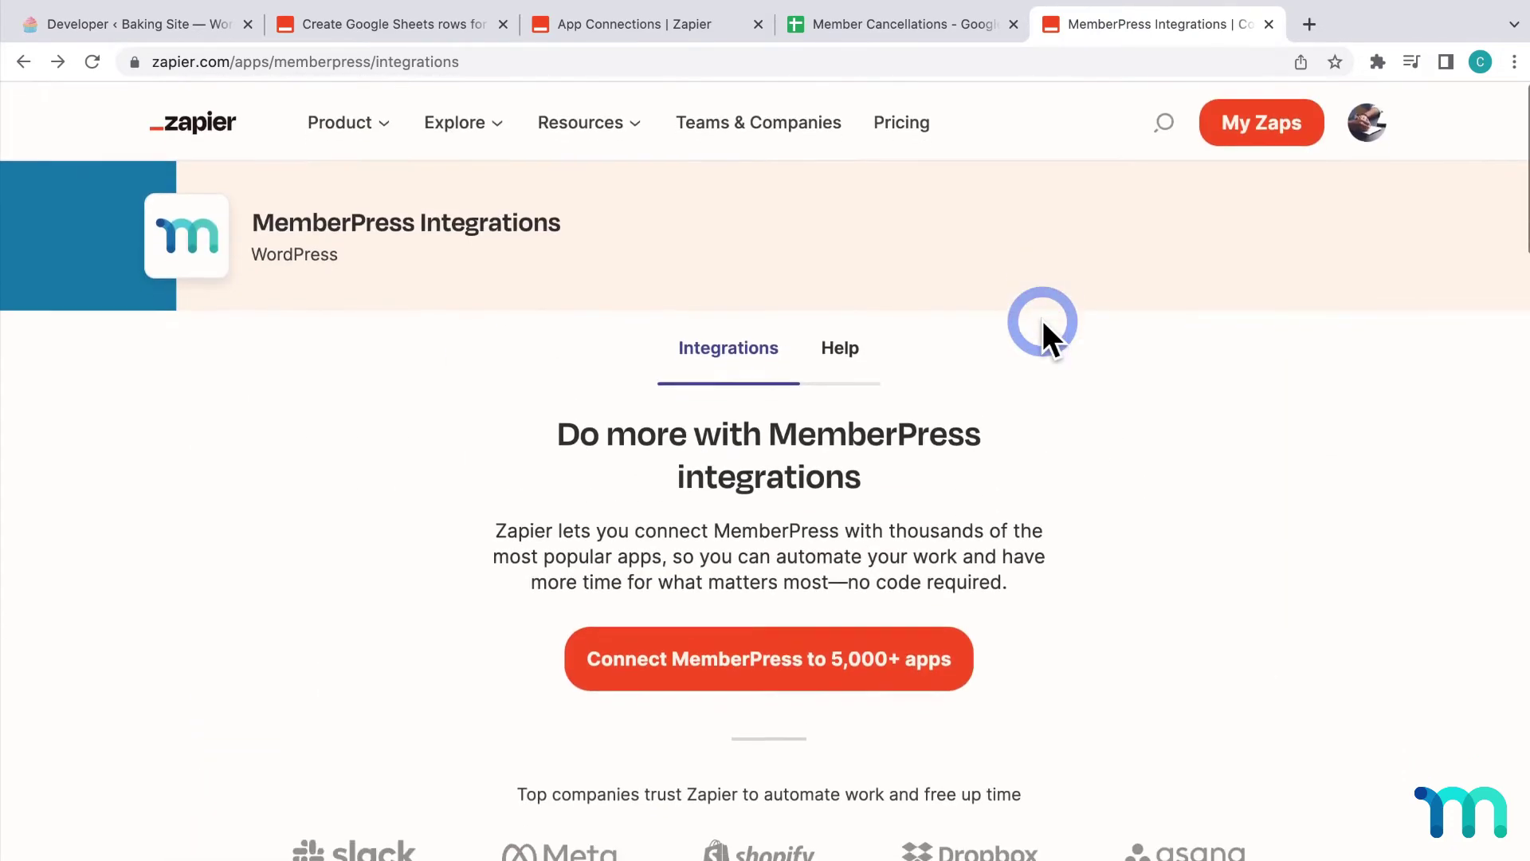
scroll(1158, 455, "down", 10)
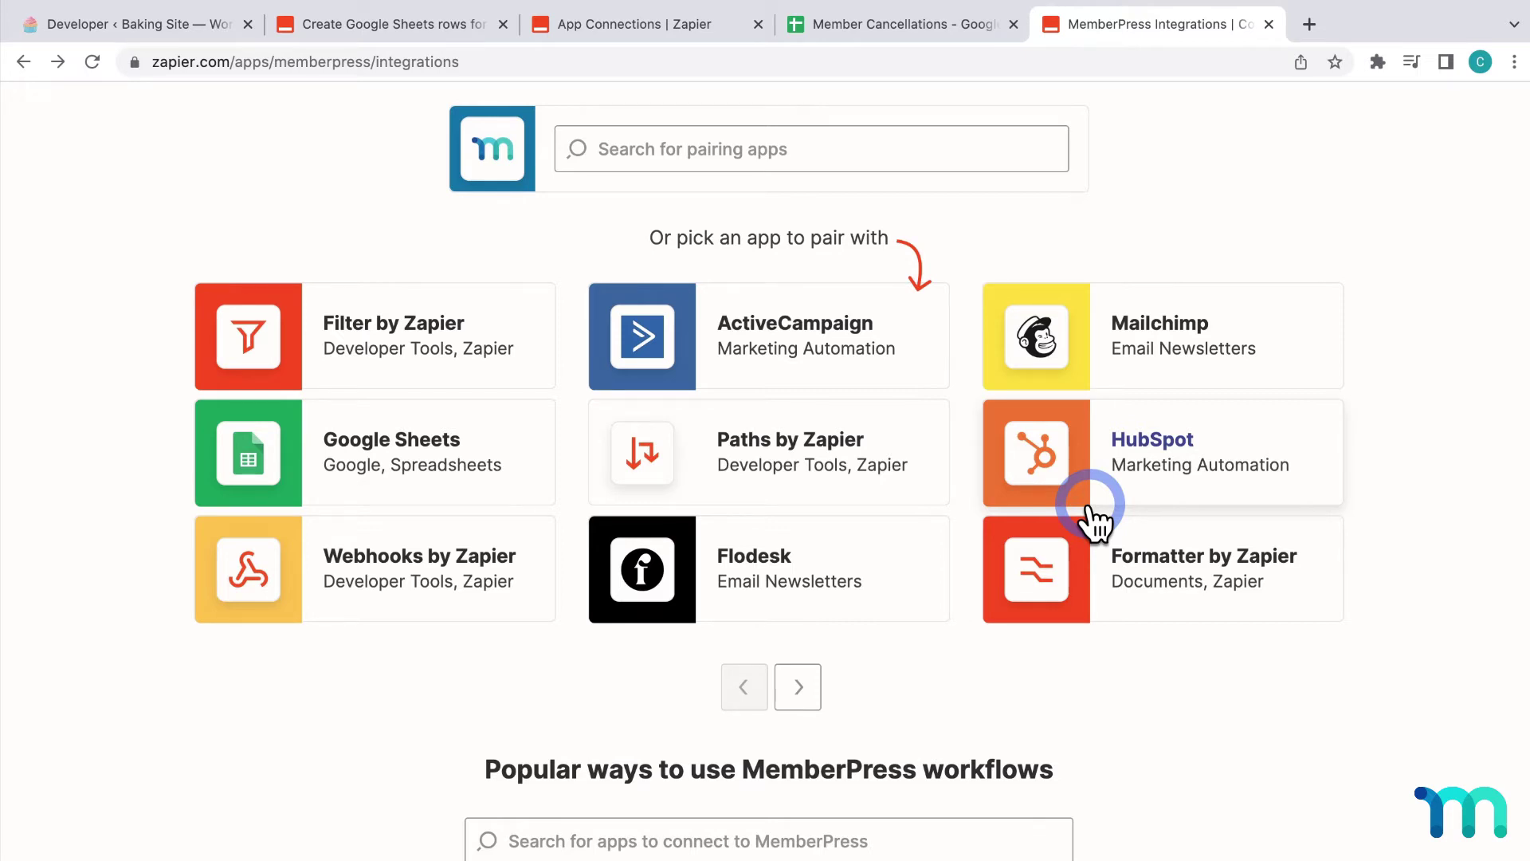
left_click(203, 32)
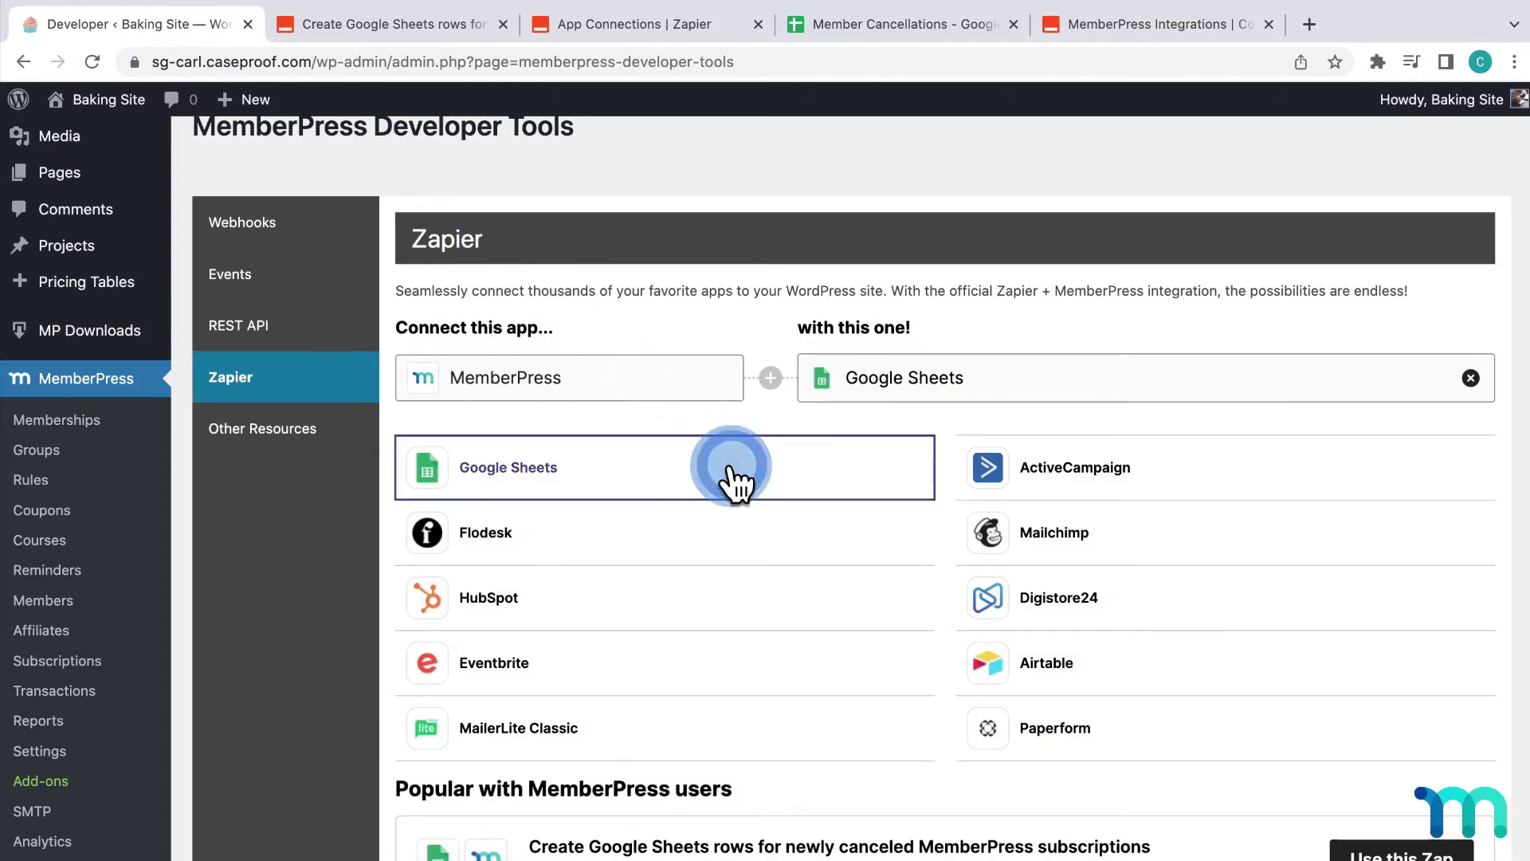
scroll(709, 470, "down", 3)
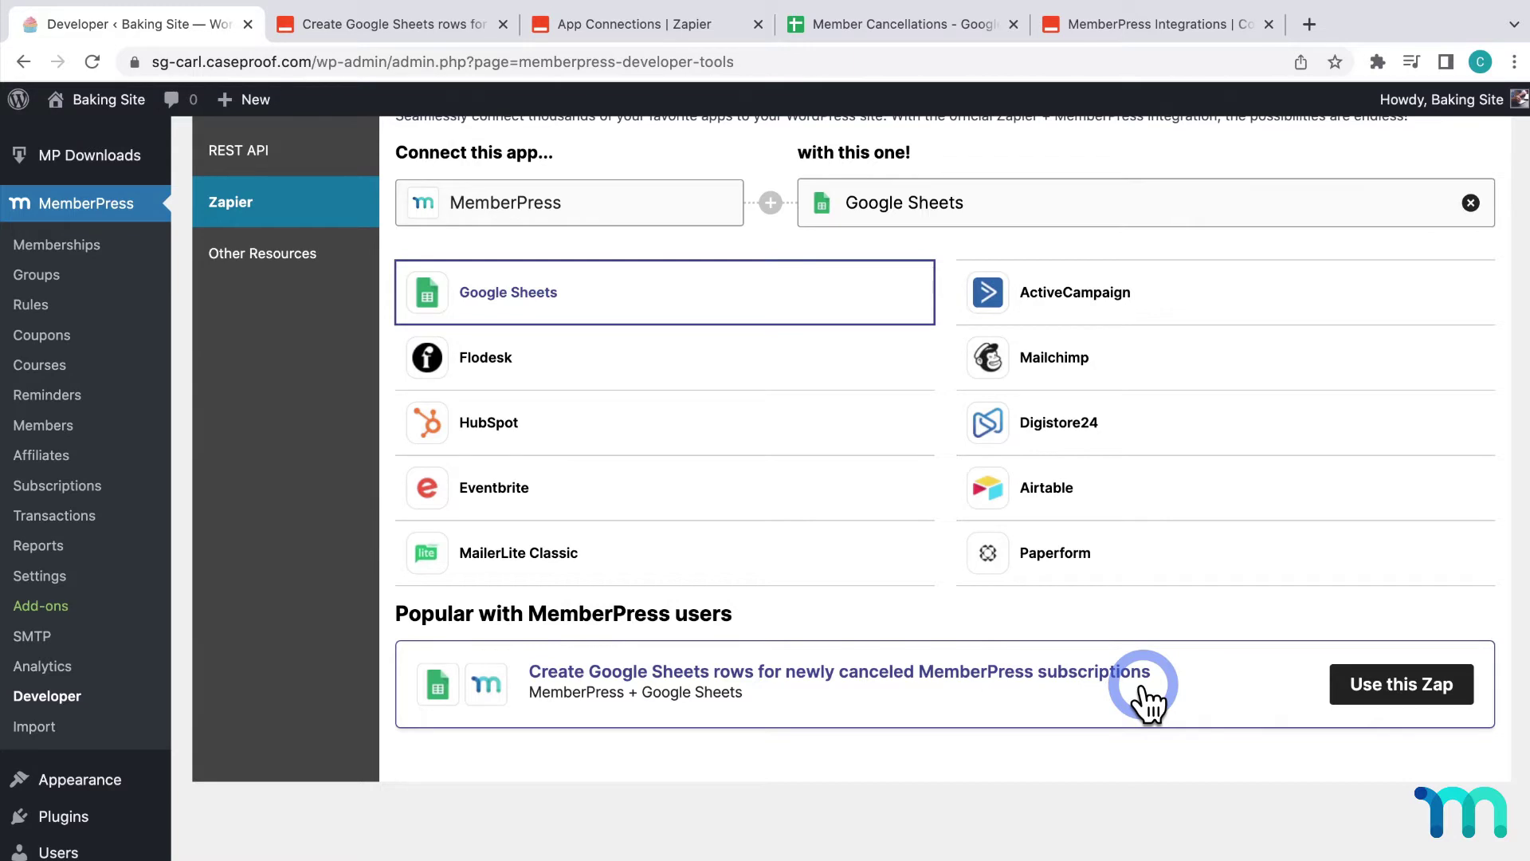
left_click(1370, 684)
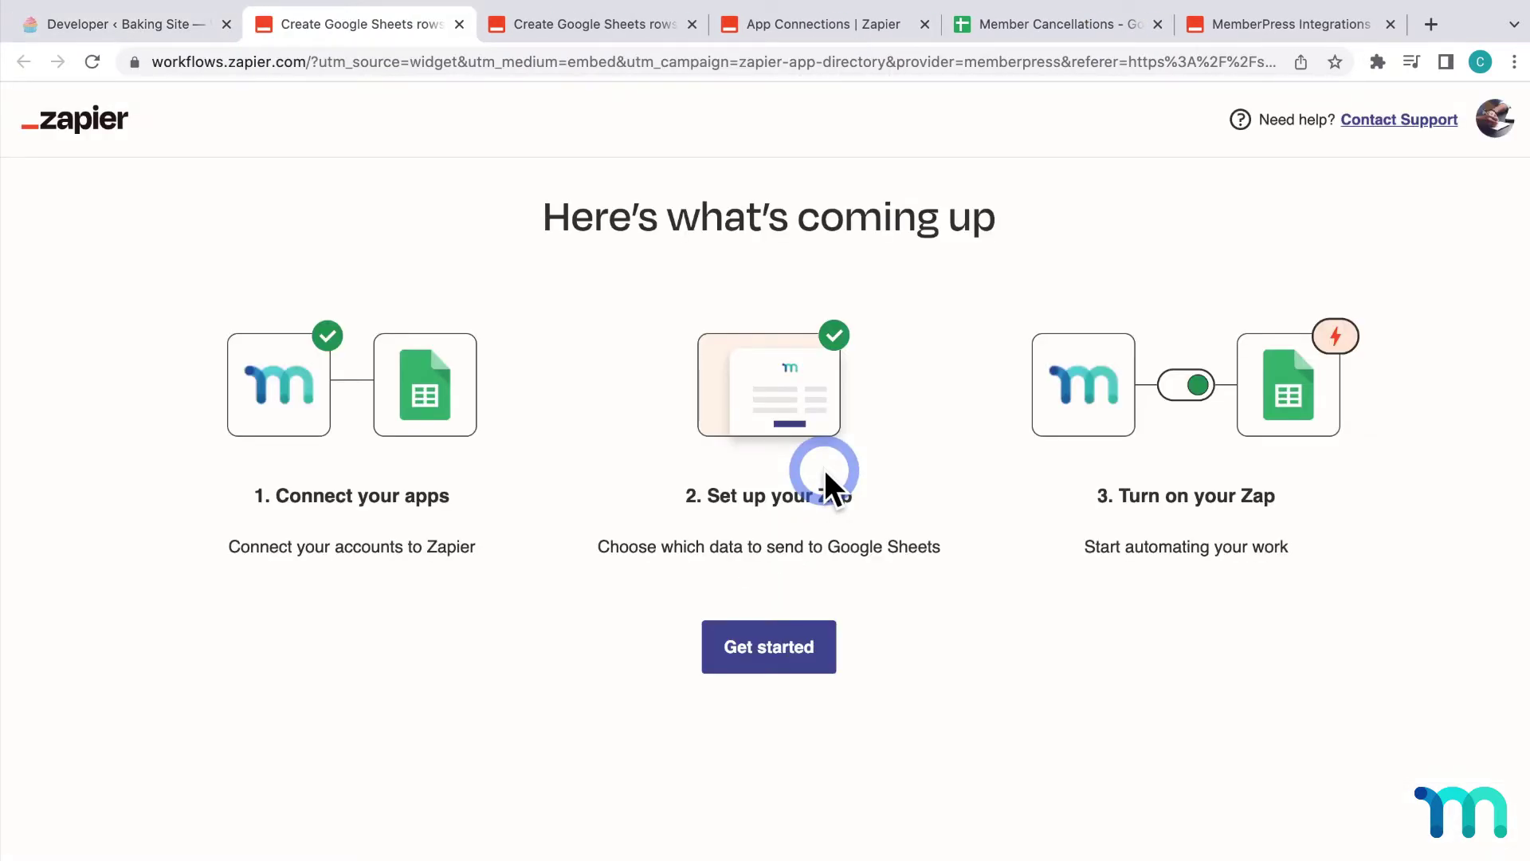
left_click(757, 661)
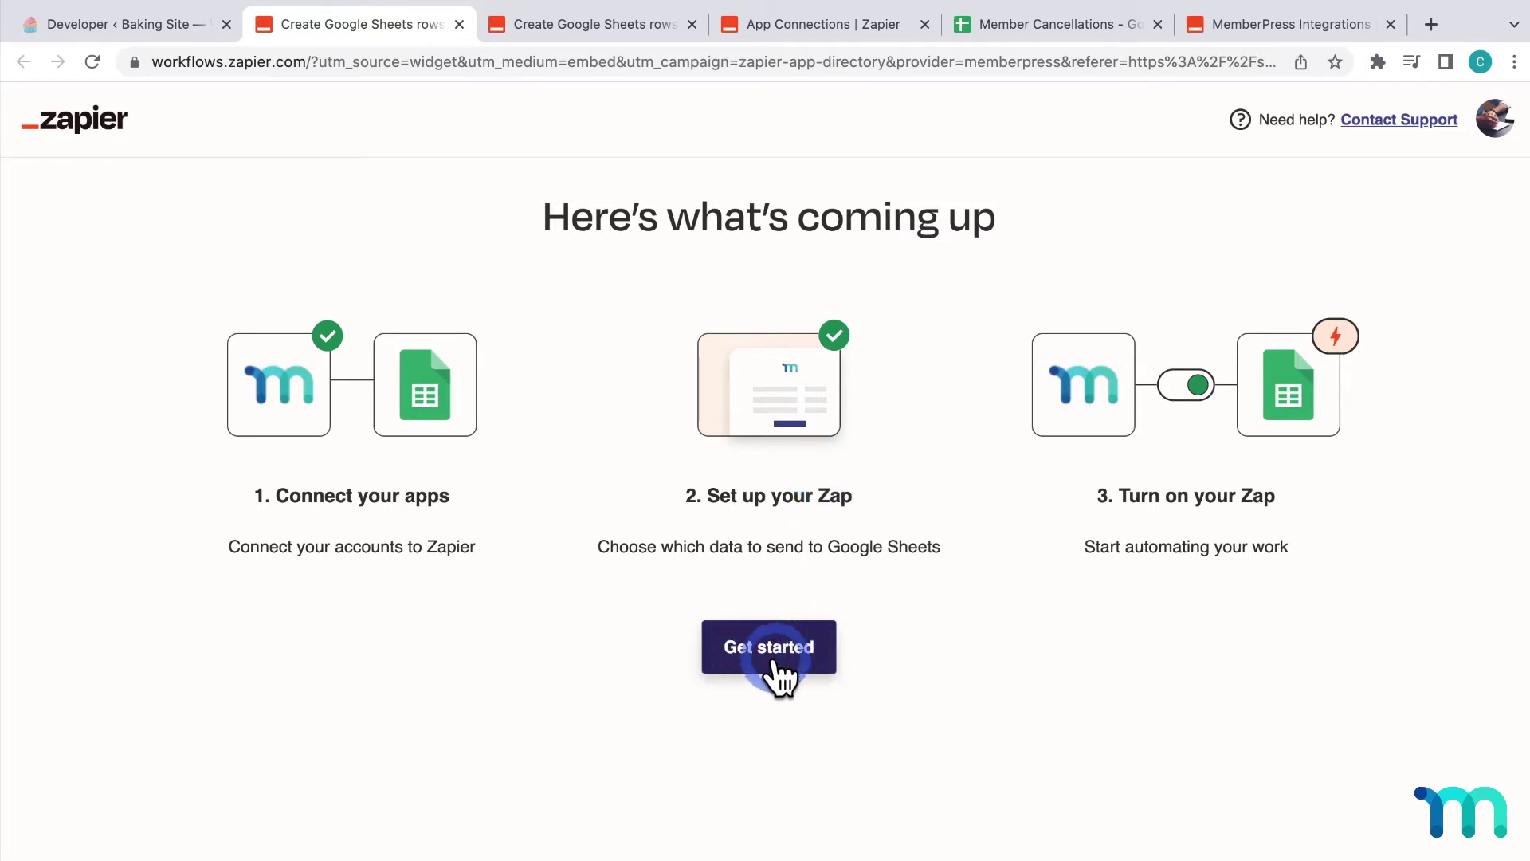
- Open the MemberPress + Google Sheets integrations page and try its most popular canceled-subscriptions Zap
left_click(1262, 32)
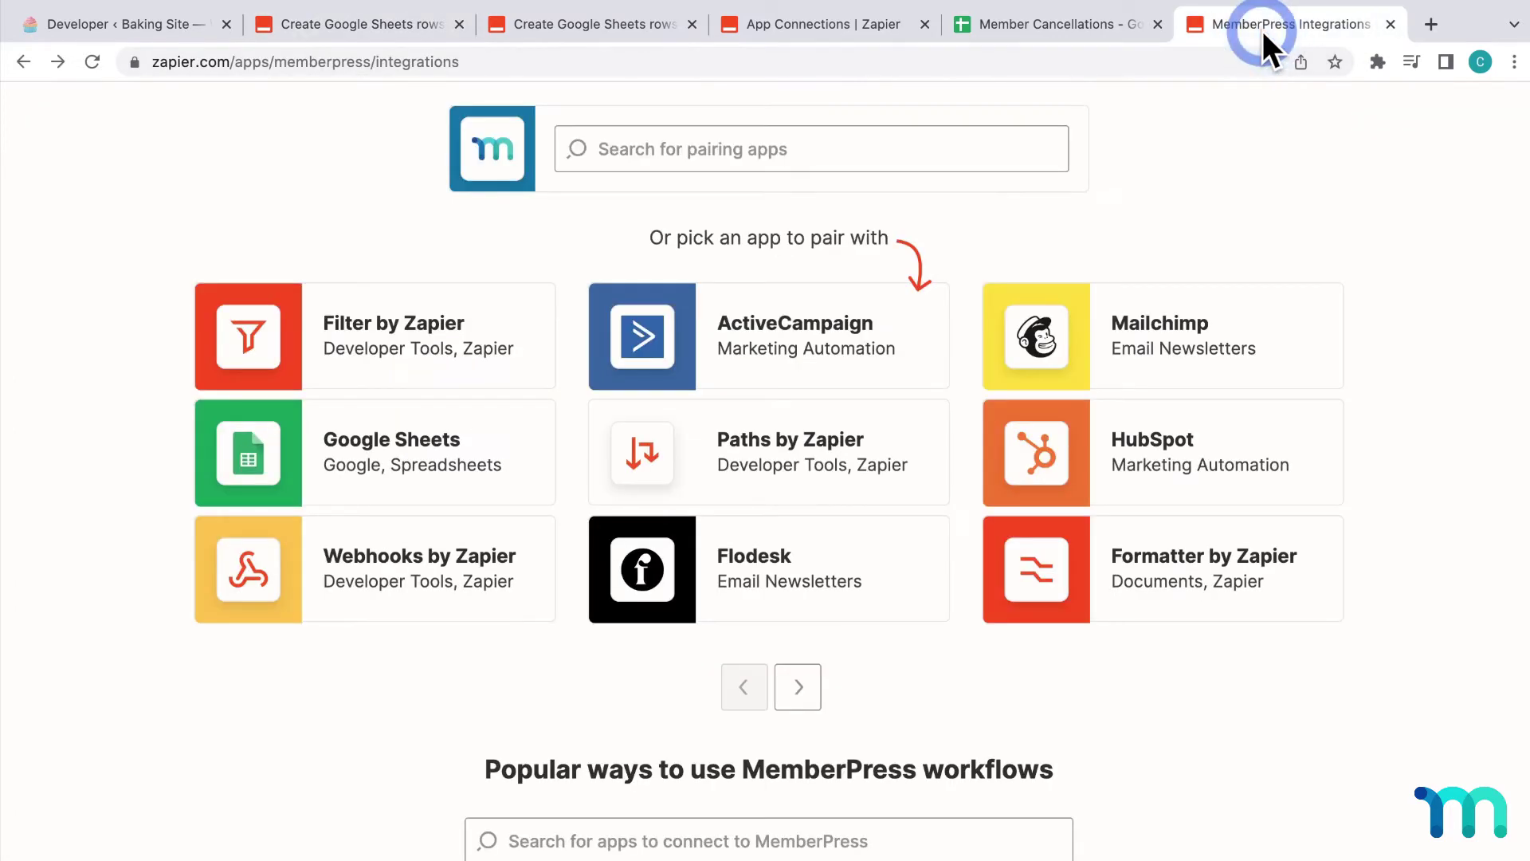
scroll(1252, 275, "up", 2)
scroll(1253, 275, "up", 5)
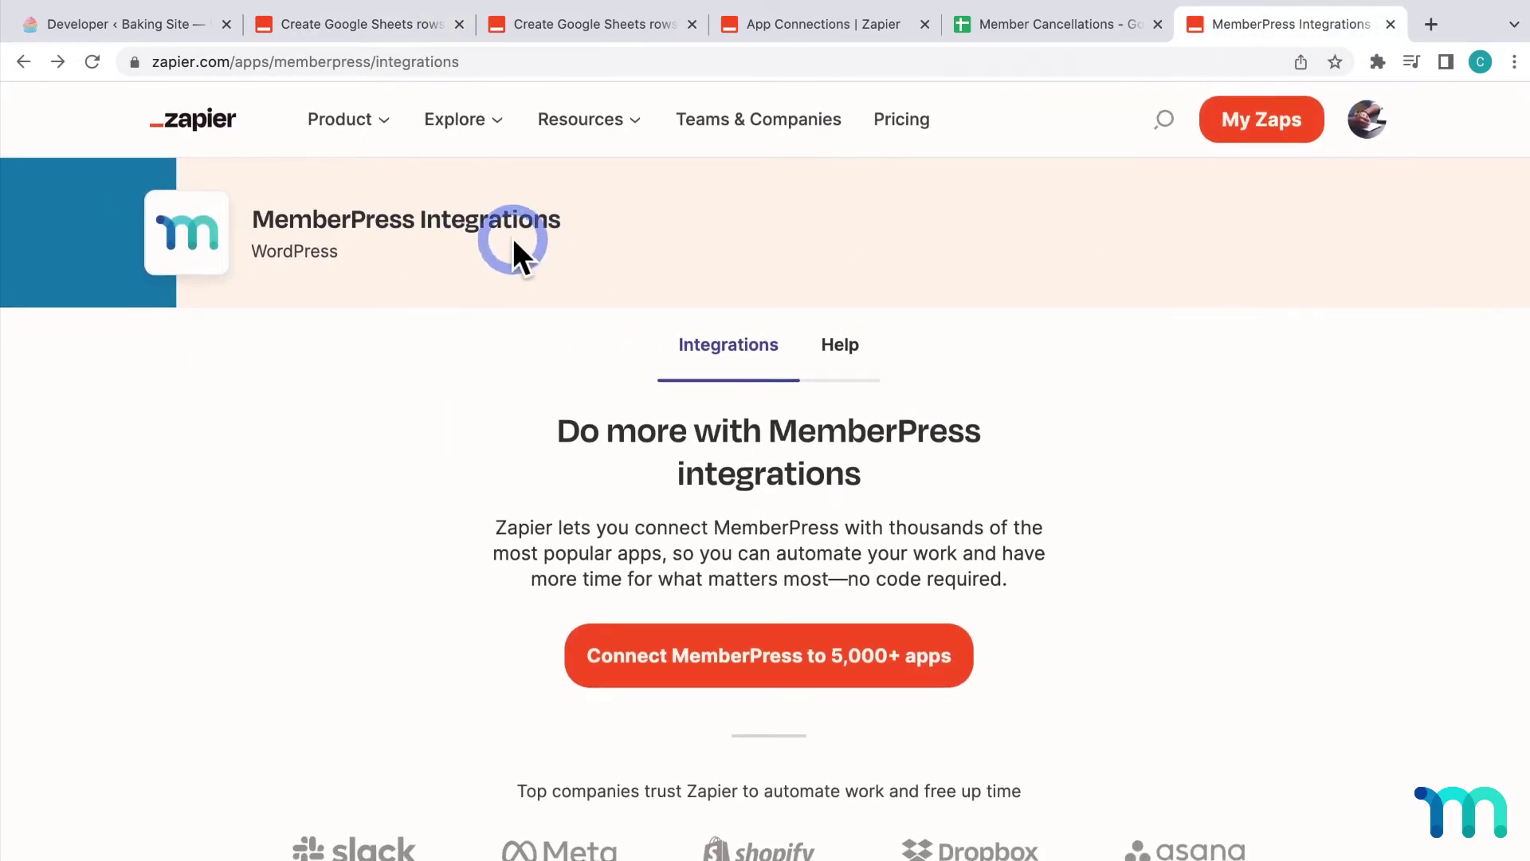
scroll(539, 242, "down", 10)
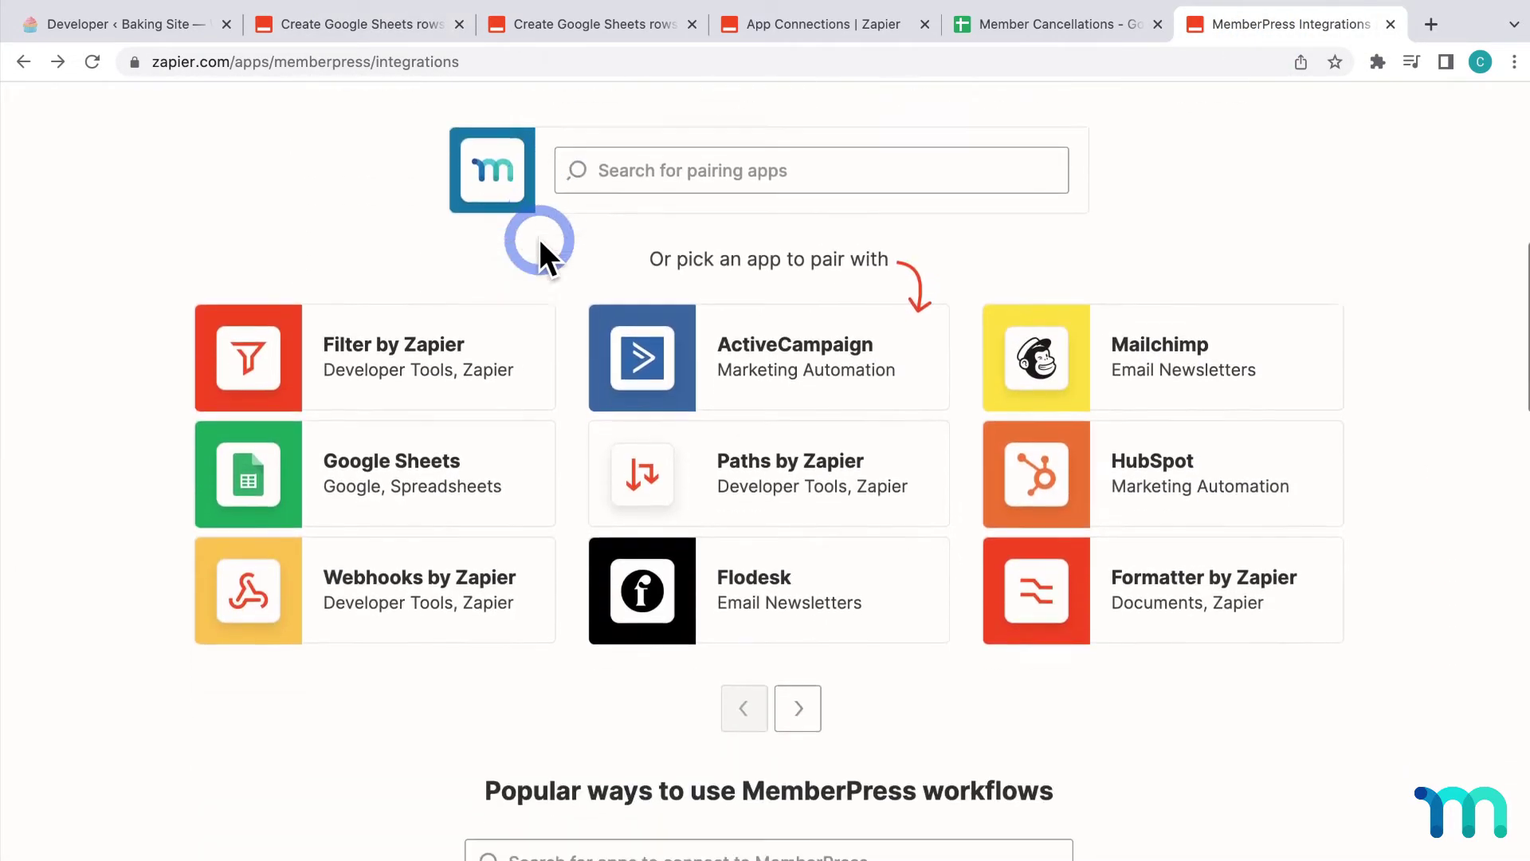
scroll(539, 241, "down", 2)
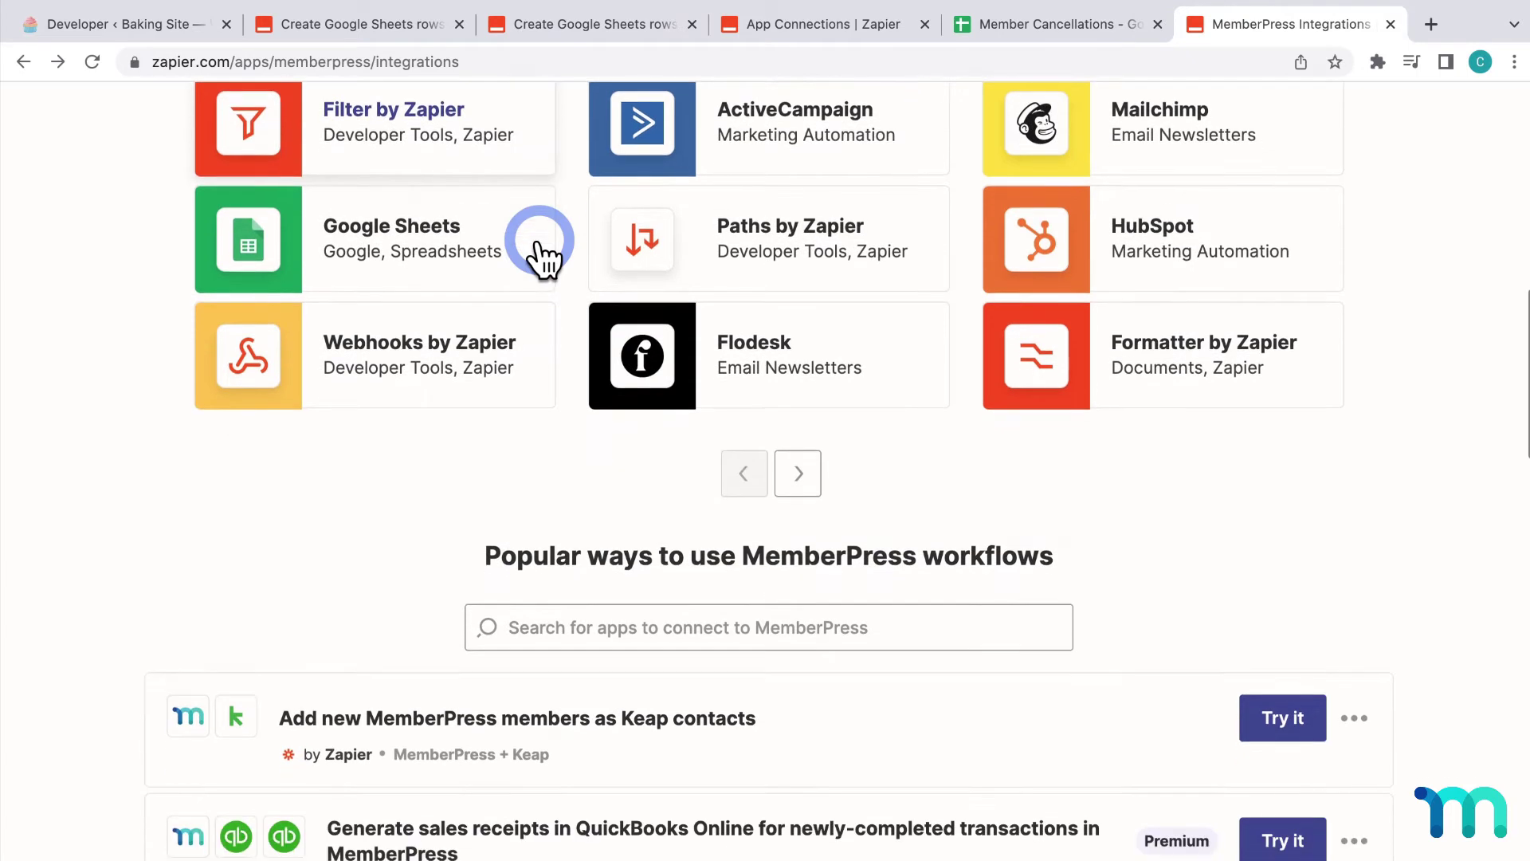
left_click(468, 243)
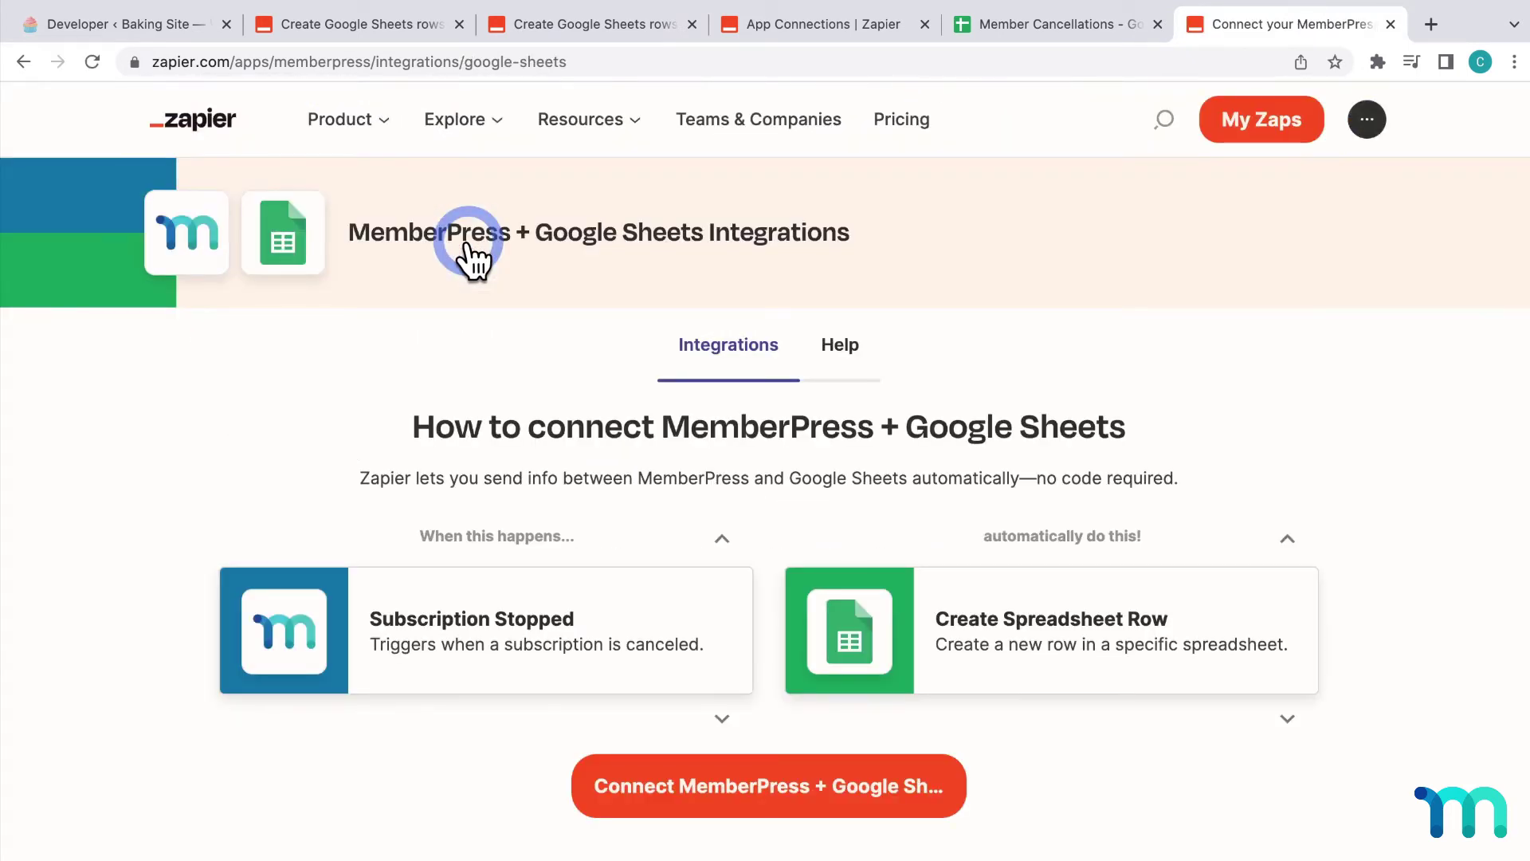
scroll(469, 247, "down", 10)
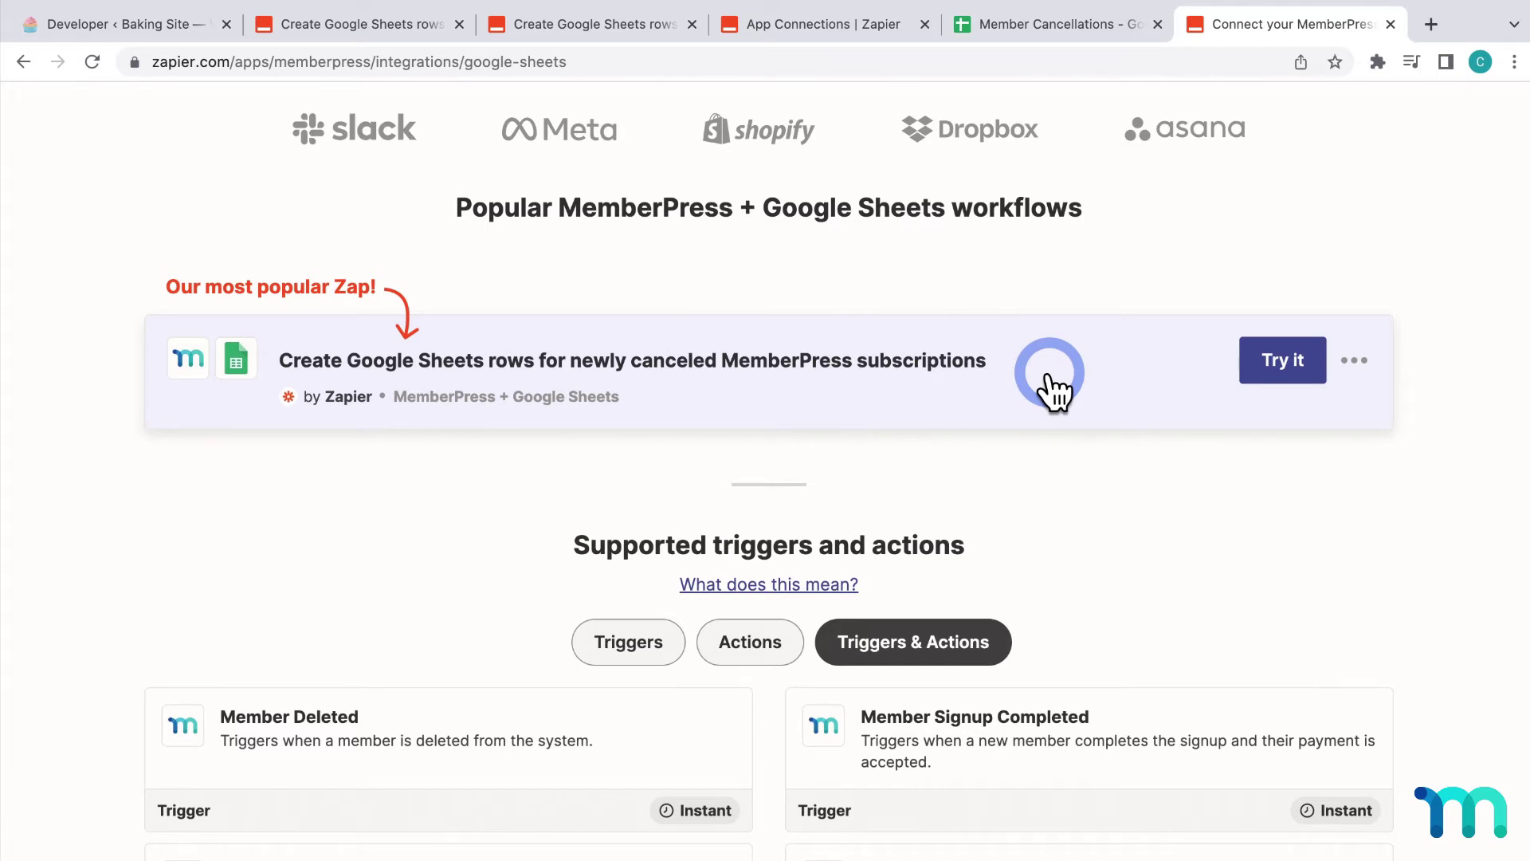
left_click(1316, 367)
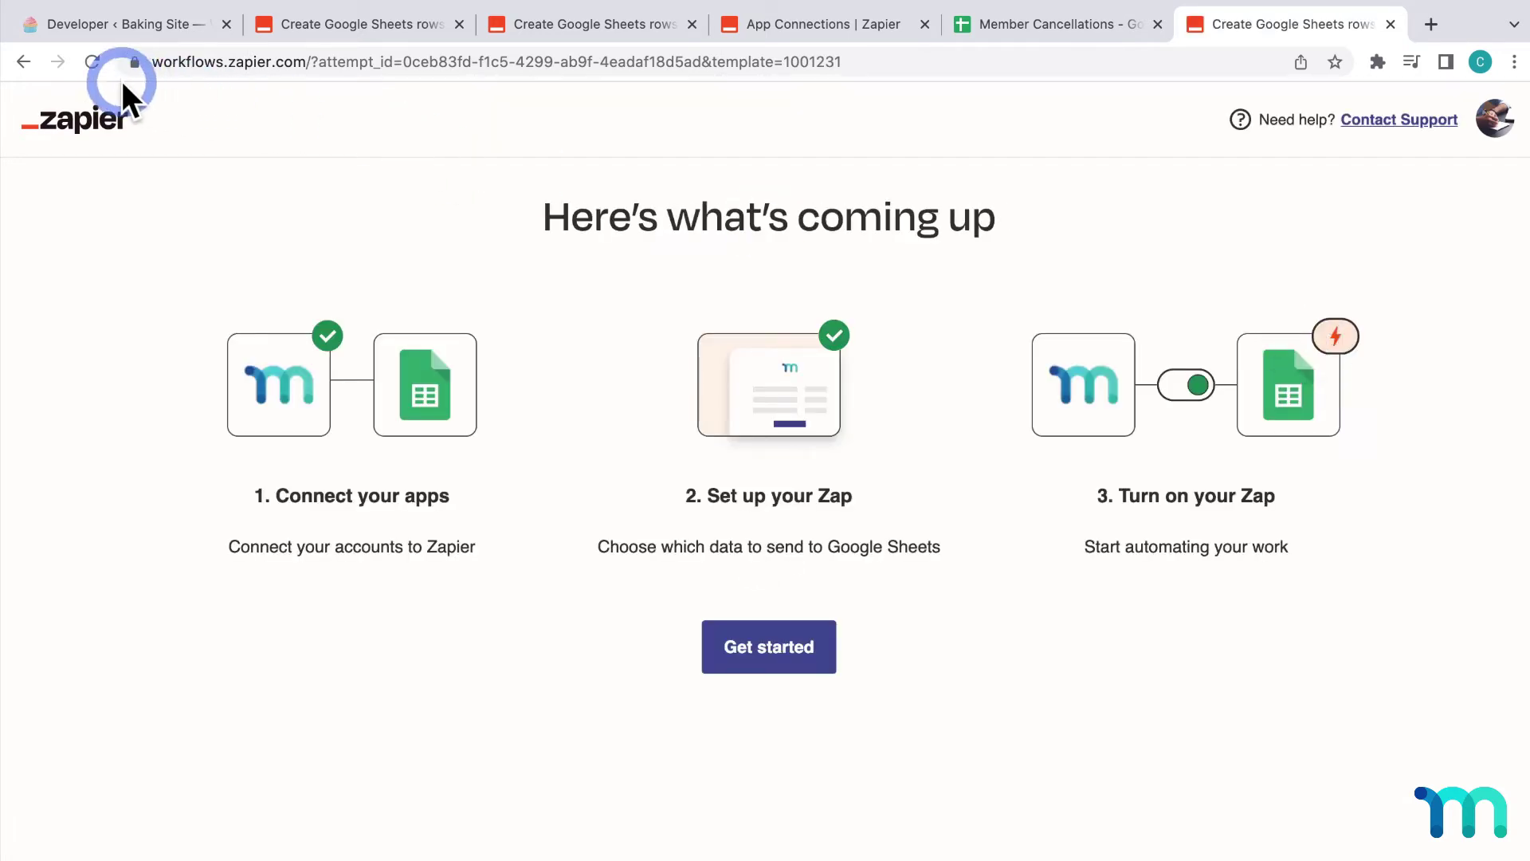
- Go back to the integrations page and step through the MemberPress trigger options carousel
left_click(24, 62)
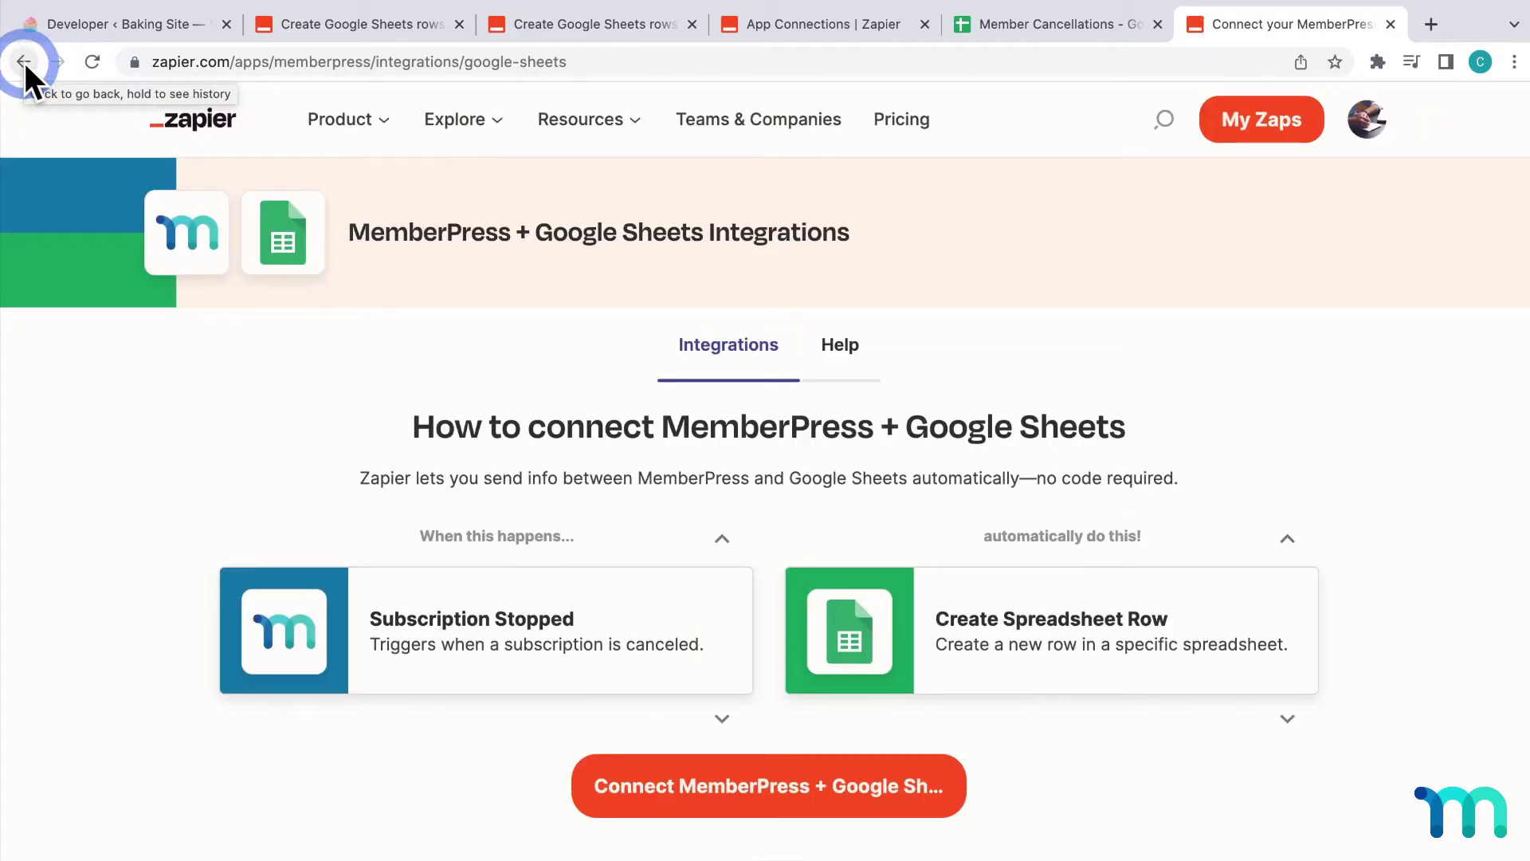
scroll(622, 366, "down", 3)
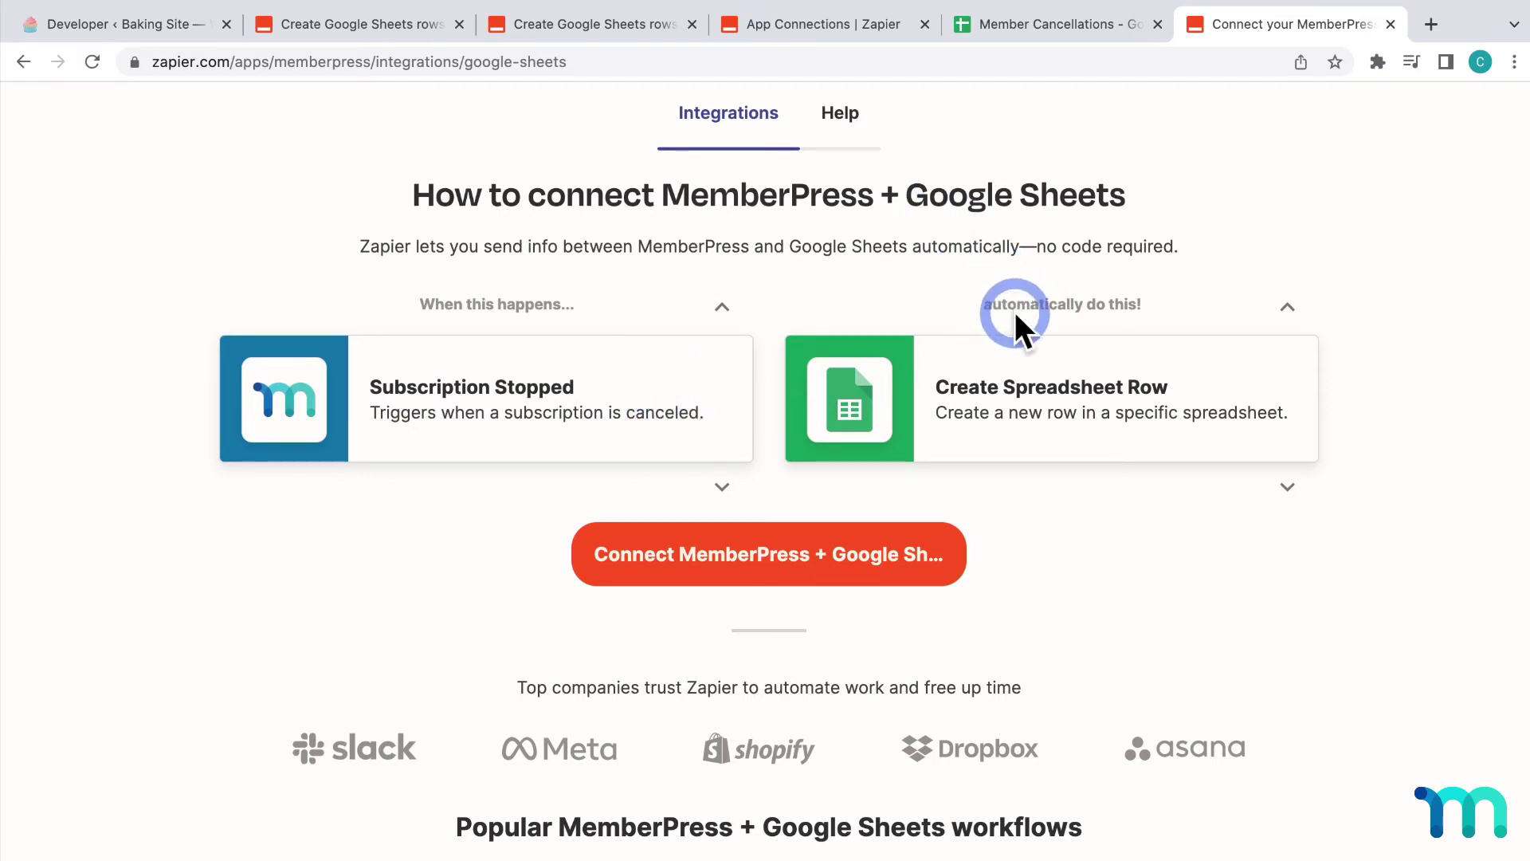
left_click(722, 307)
left_click(723, 307)
left_click(722, 307)
left_click(722, 308)
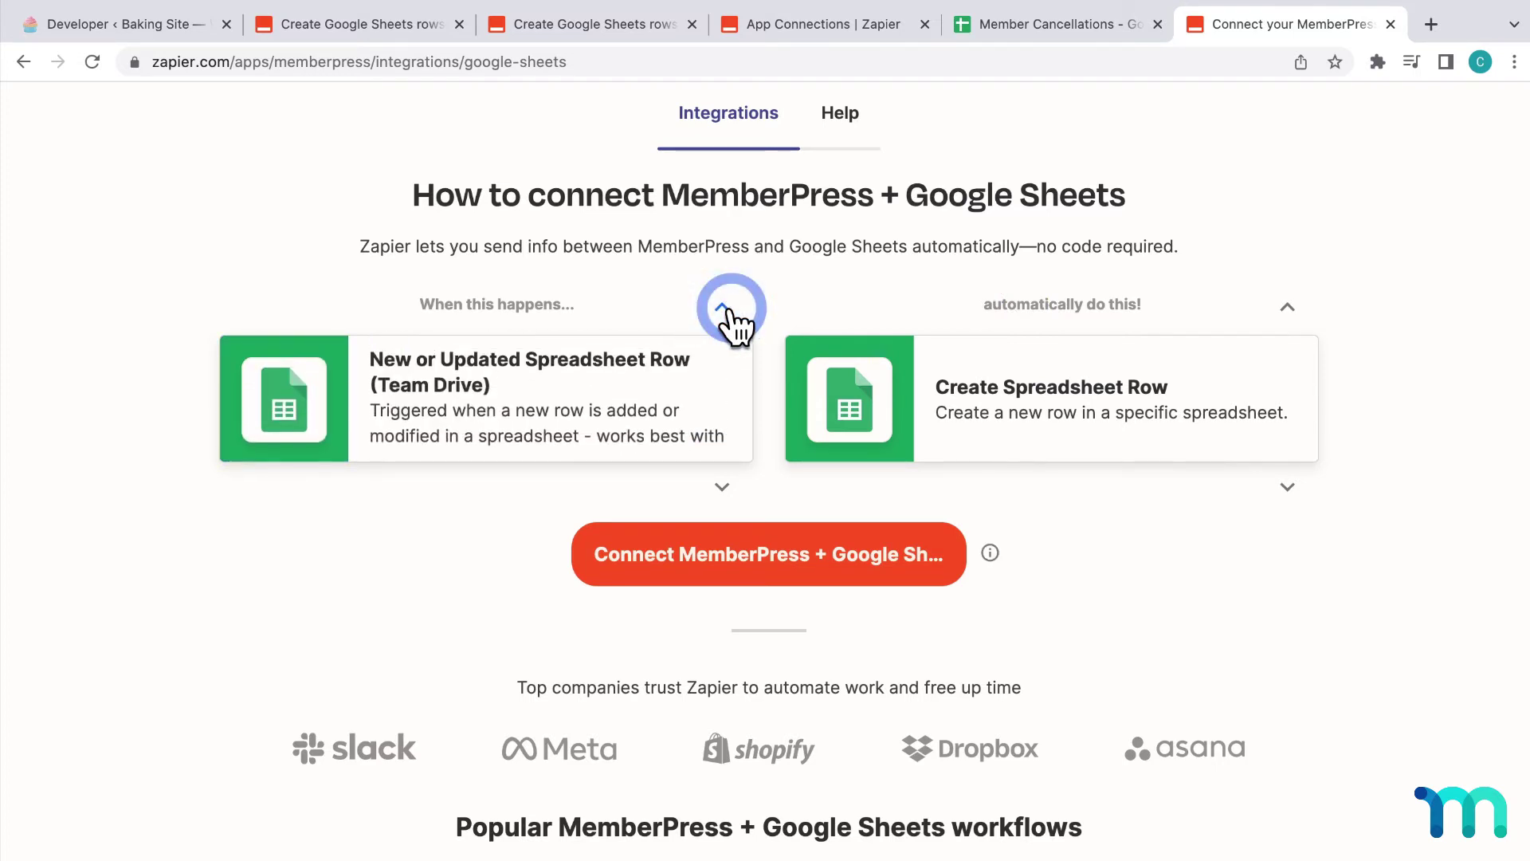
left_click(723, 307)
left_click(723, 308)
left_click(722, 308)
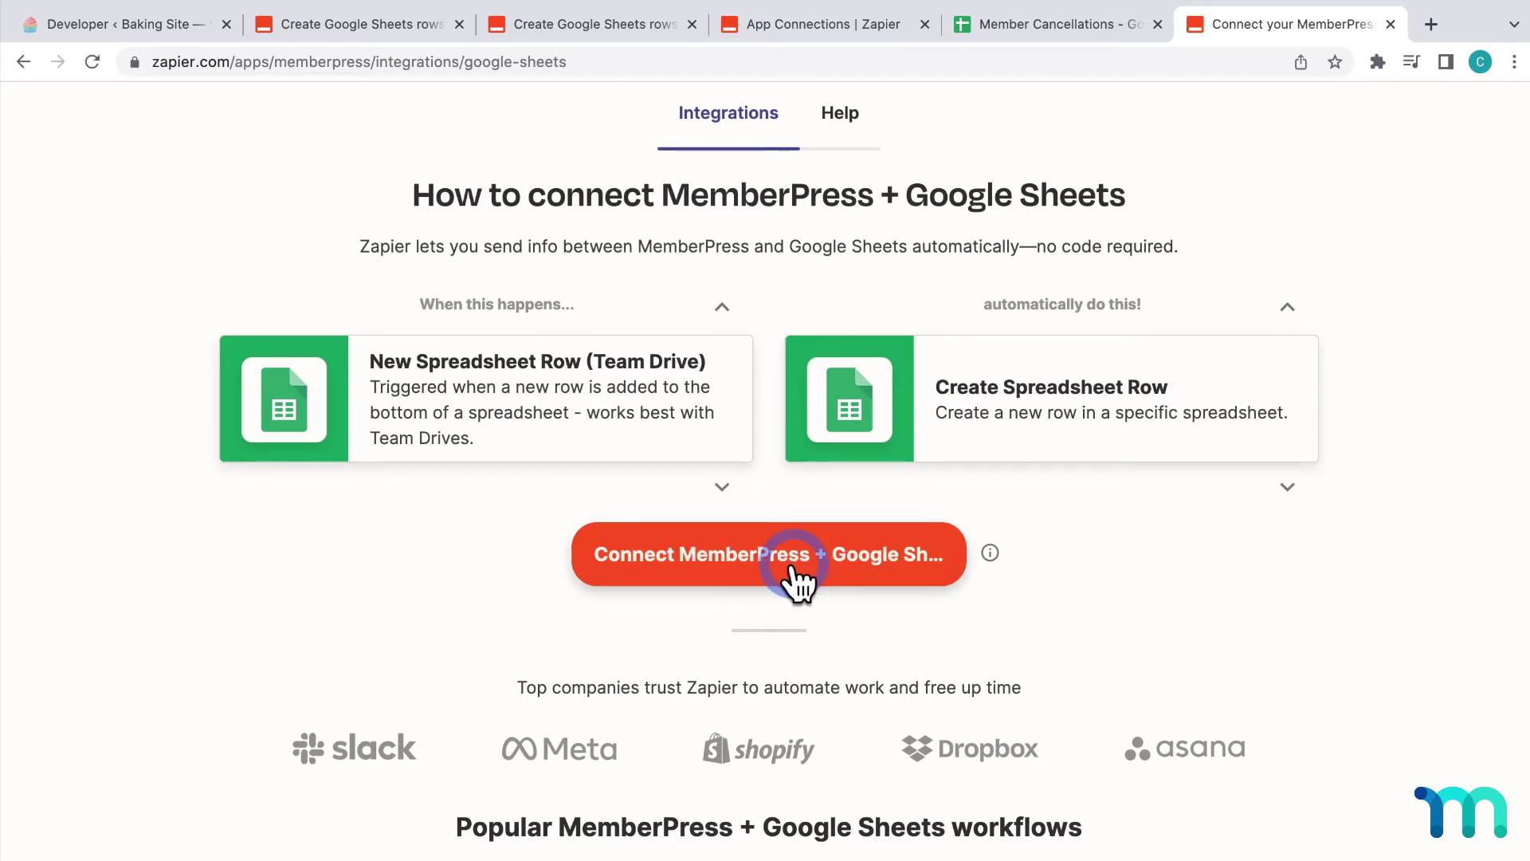
- Leave the new Zap and return to the MemberPress + Google Sheets integrations page
scroll(794, 577, "down", 15)
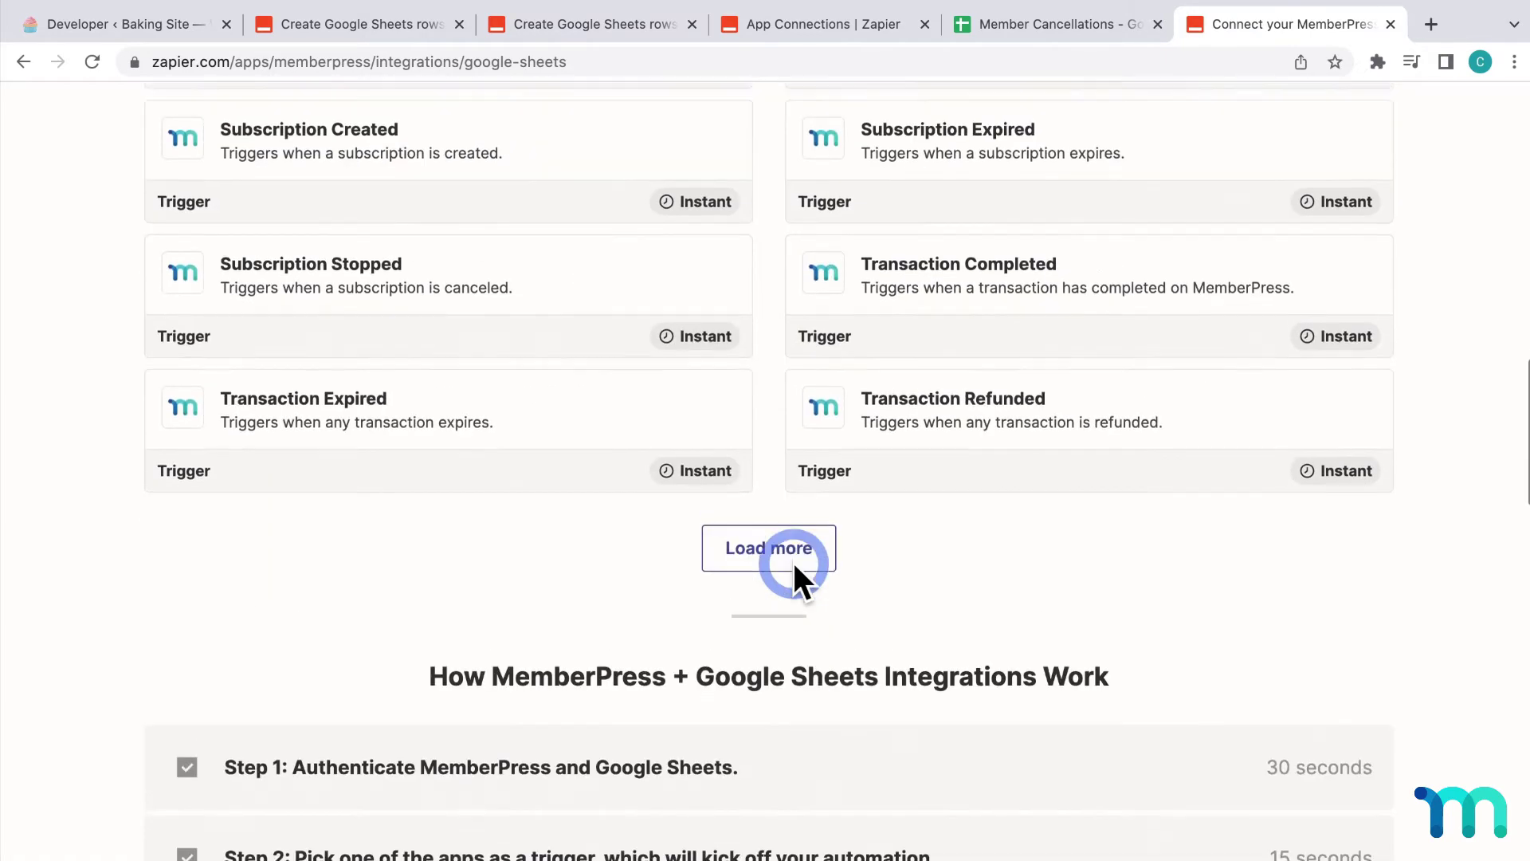
scroll(794, 577, "up", 3)
scroll(792, 569, "up", 1)
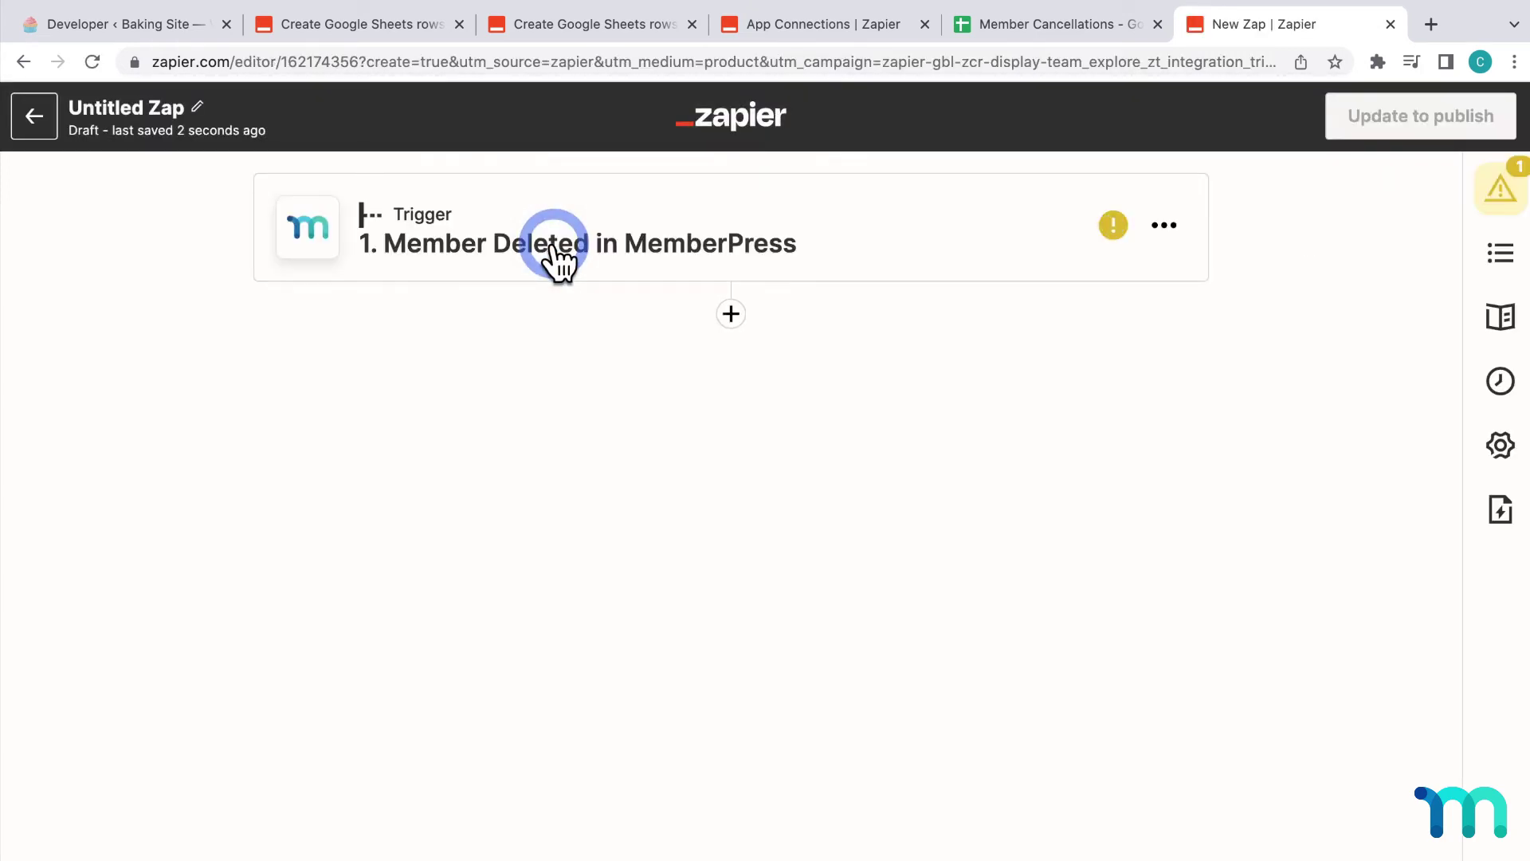
left_click(28, 61)
- Start the canceled-subscriptions template and continue with the connected MemberPress account
scroll(472, 370, "down", 4)
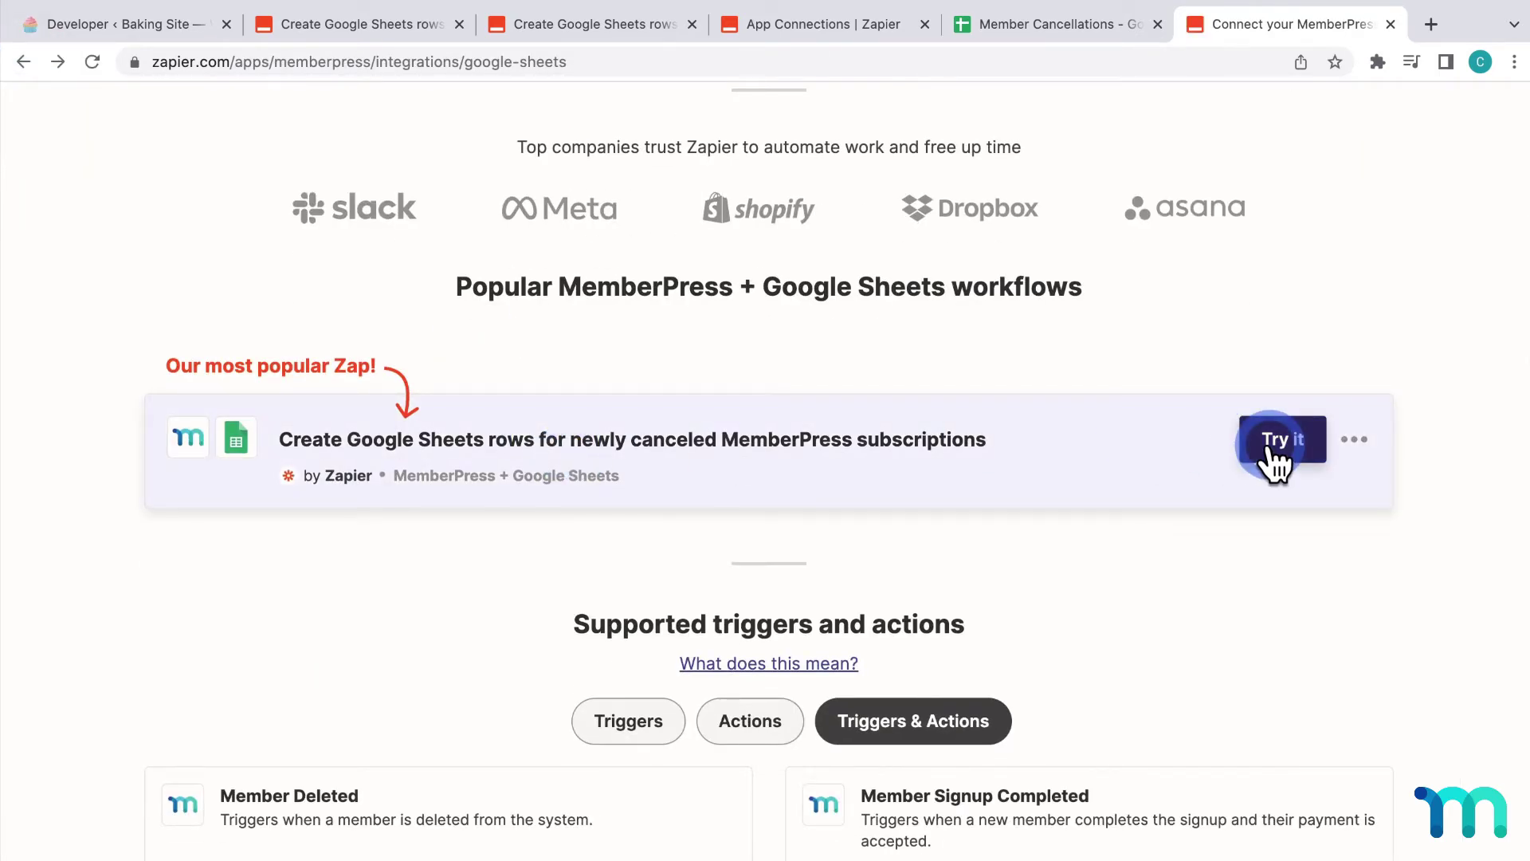
left_click(1273, 451)
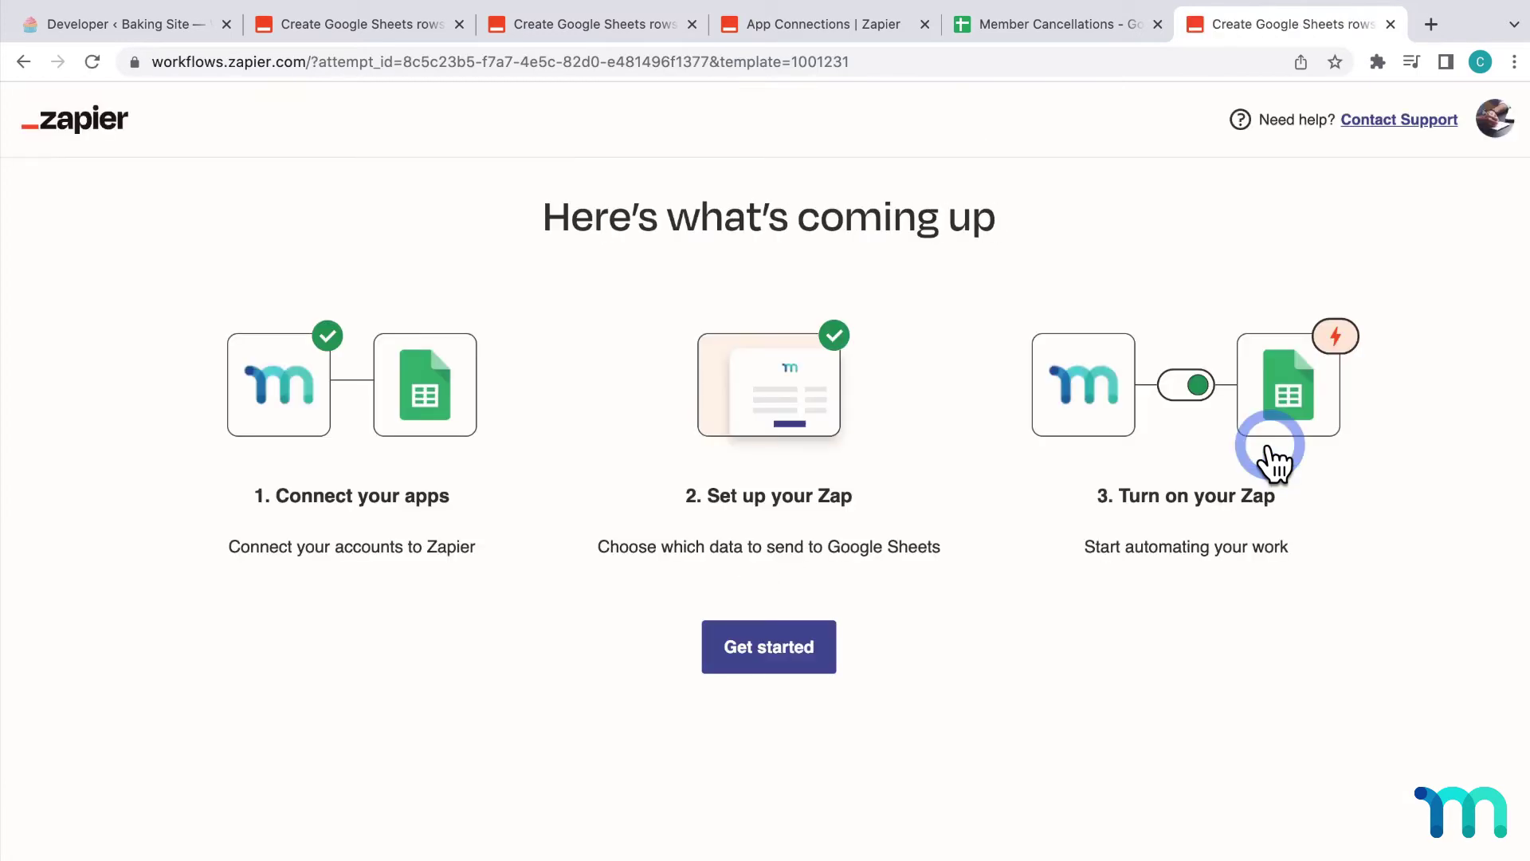
left_click(816, 645)
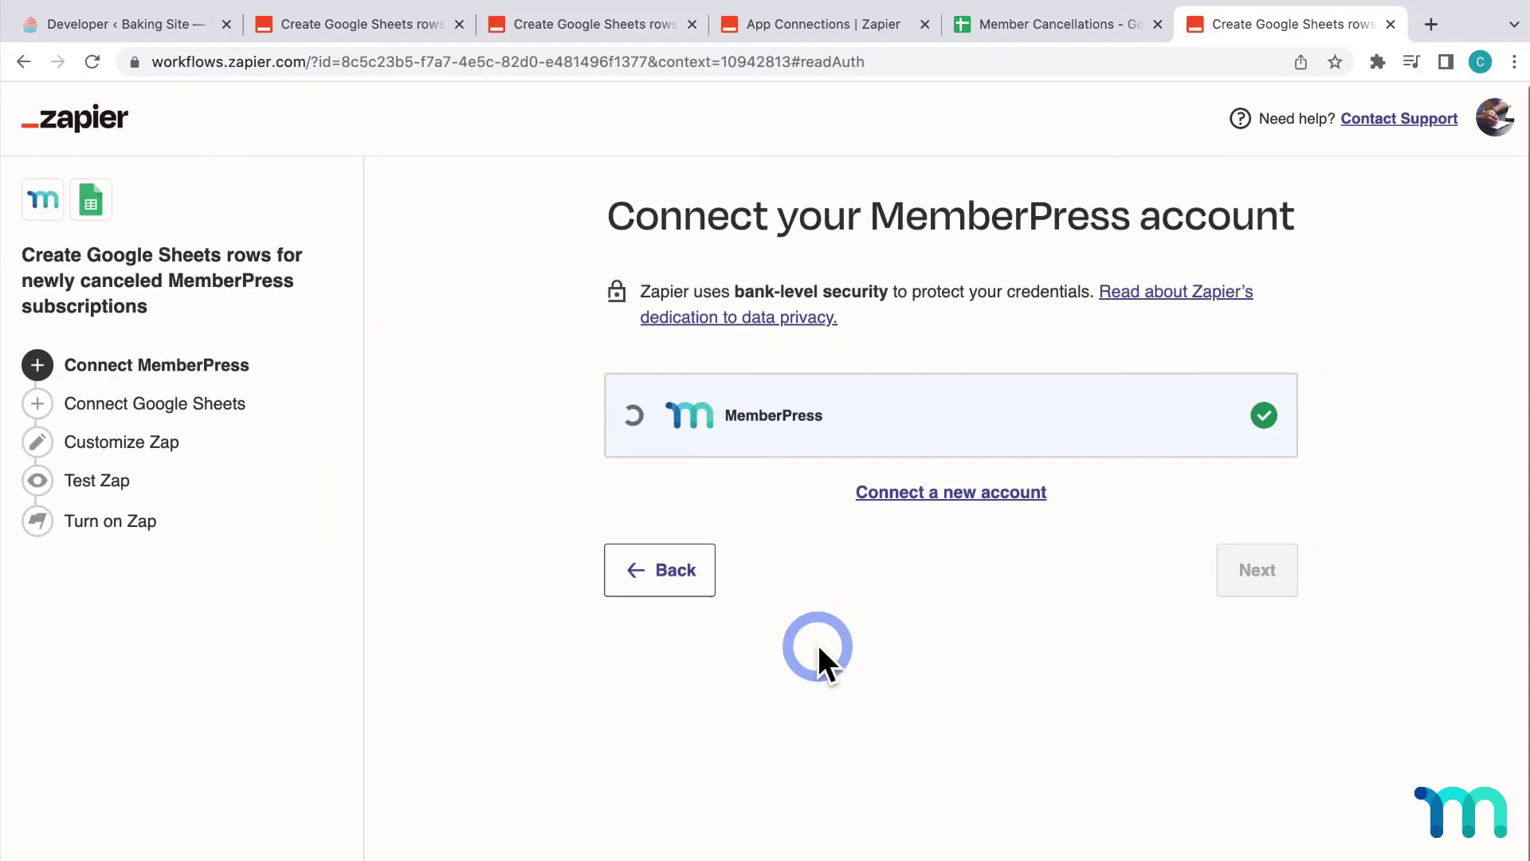
left_click(1233, 569)
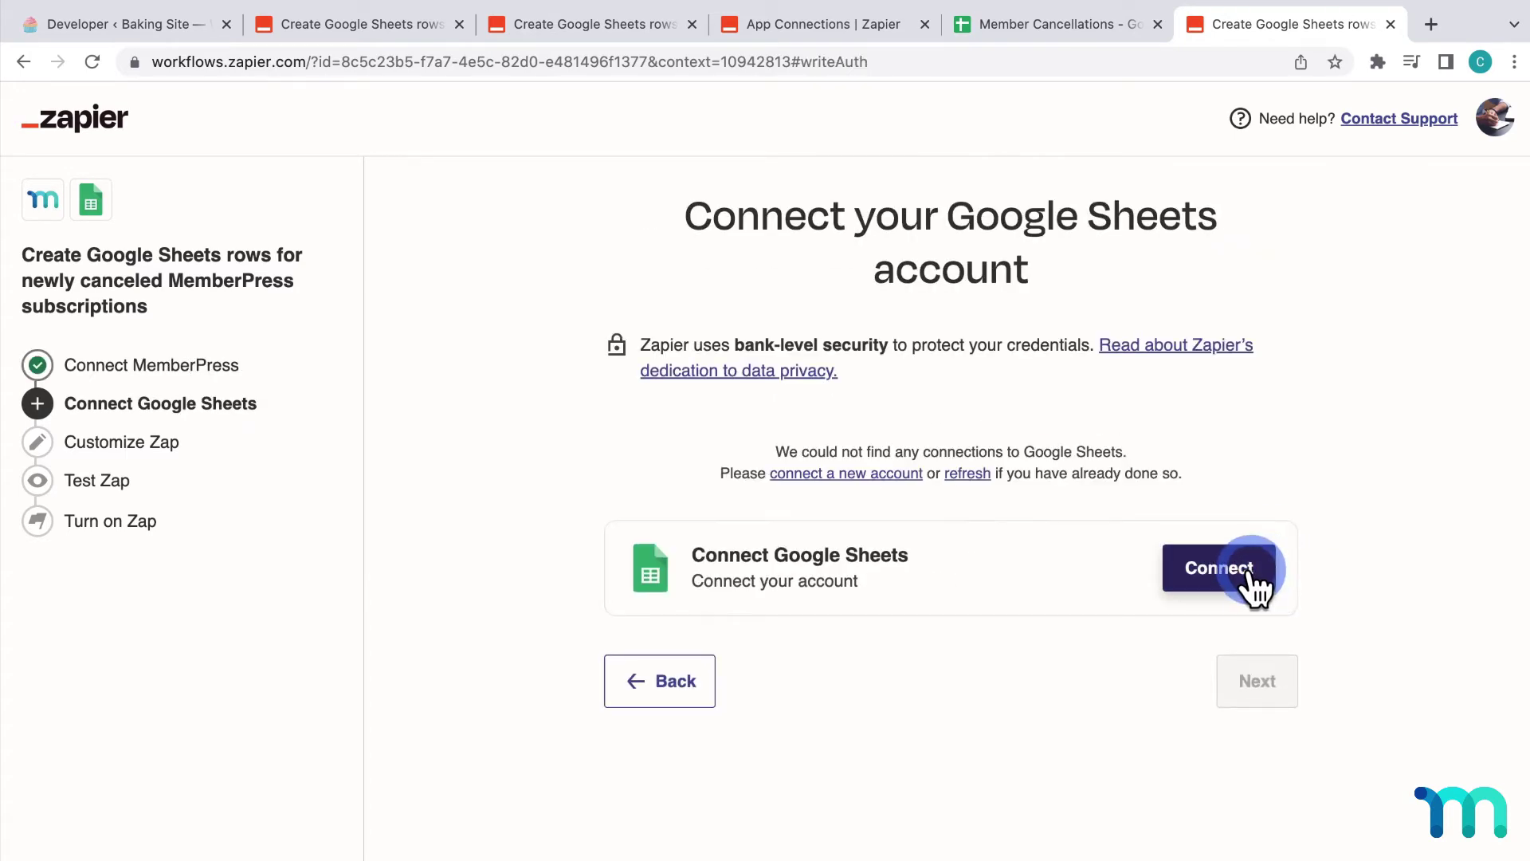
- Connect a Google Sheets account by choosing the Google account and allowing Zapier access
left_click(1251, 567)
left_click(901, 550)
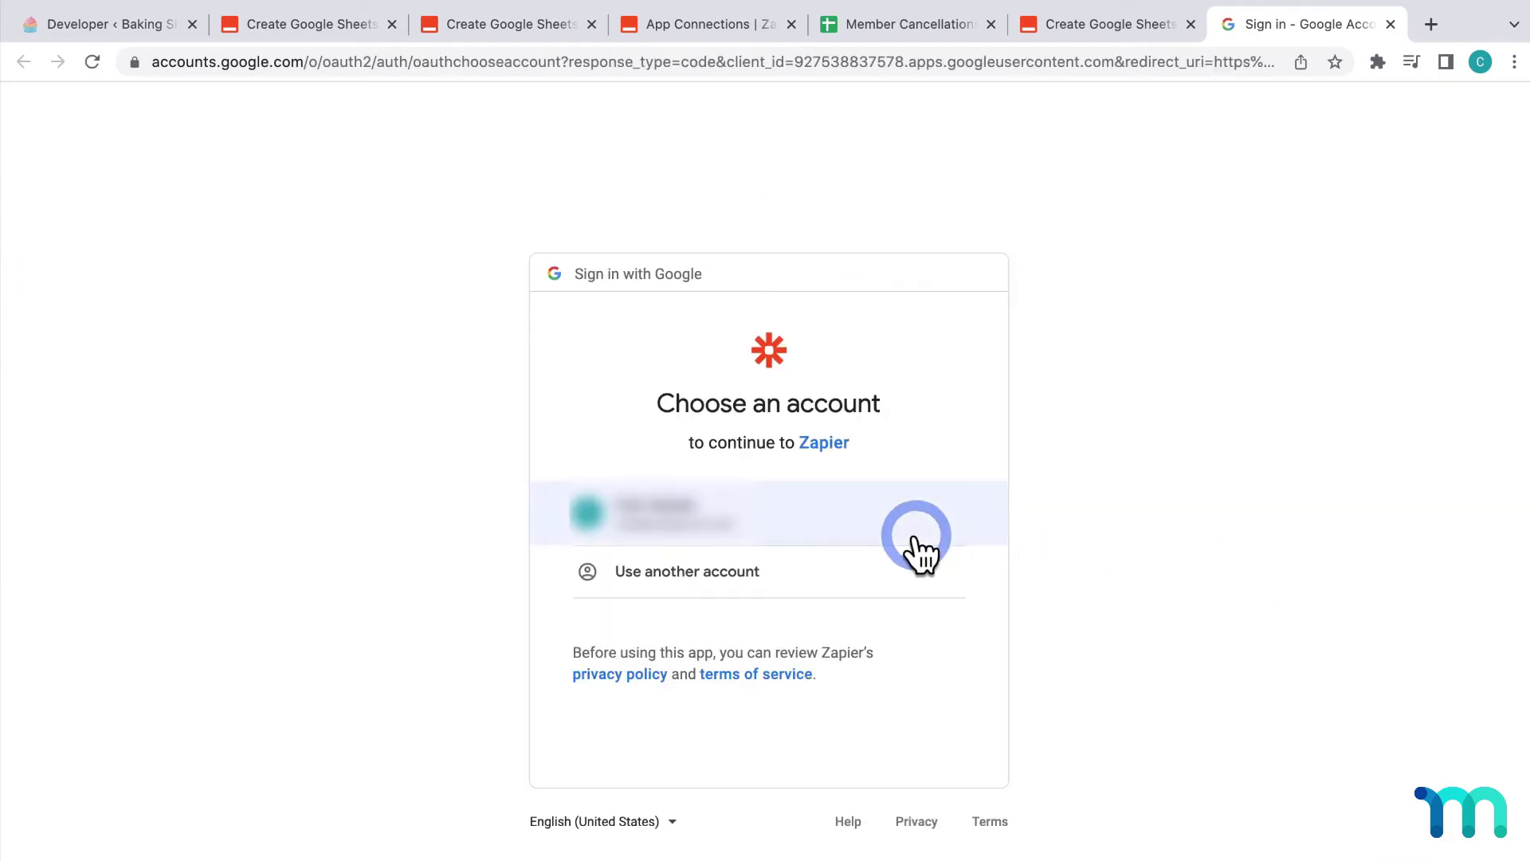
left_click(874, 811)
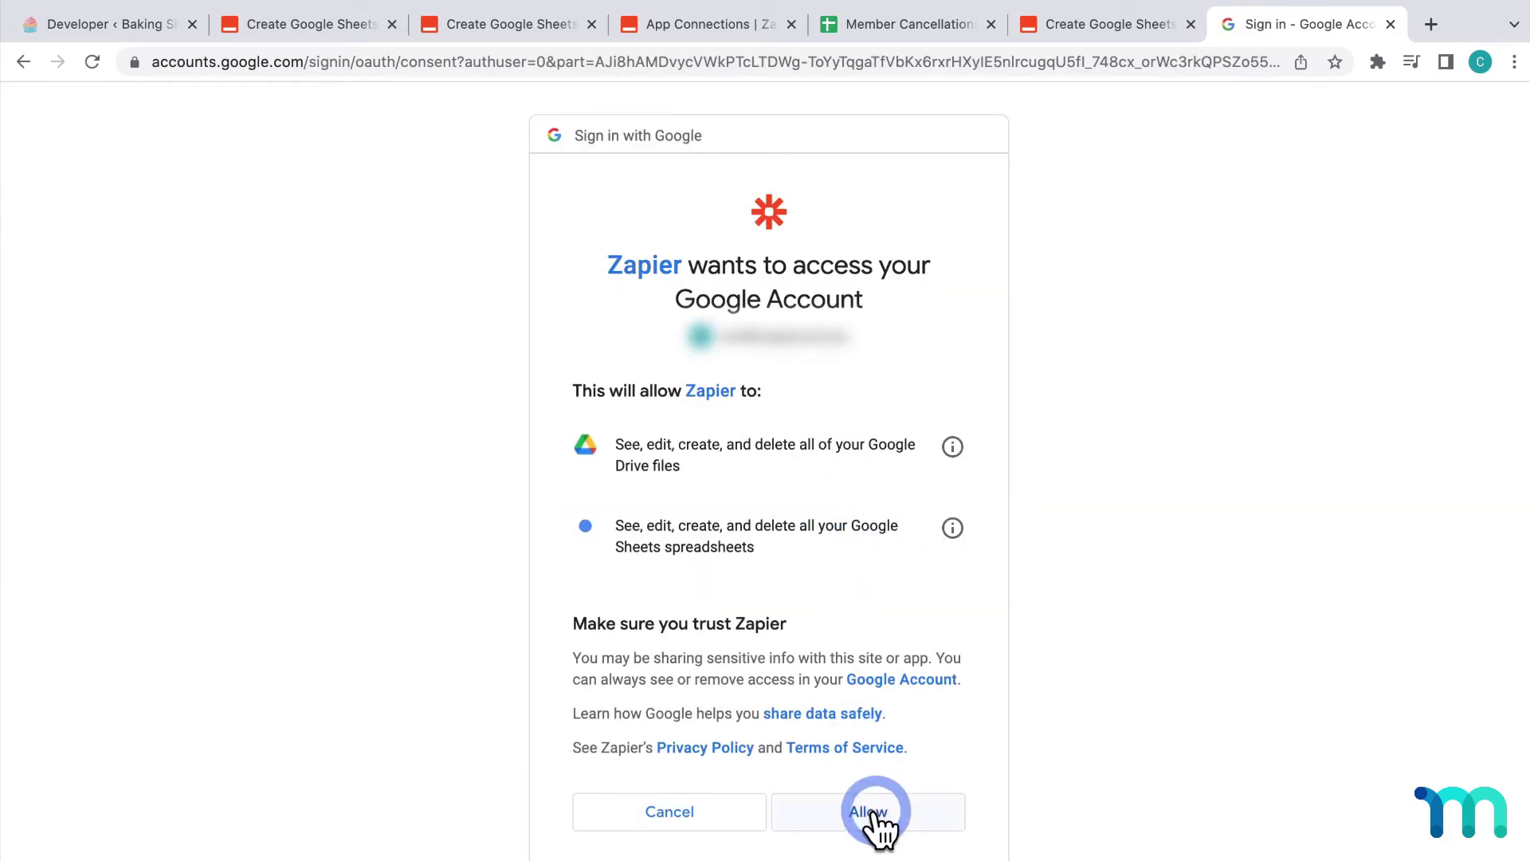
left_click(1267, 630)
- Keep My Google Drive and select the Member Cancellations spreadsheet
left_click(1237, 546)
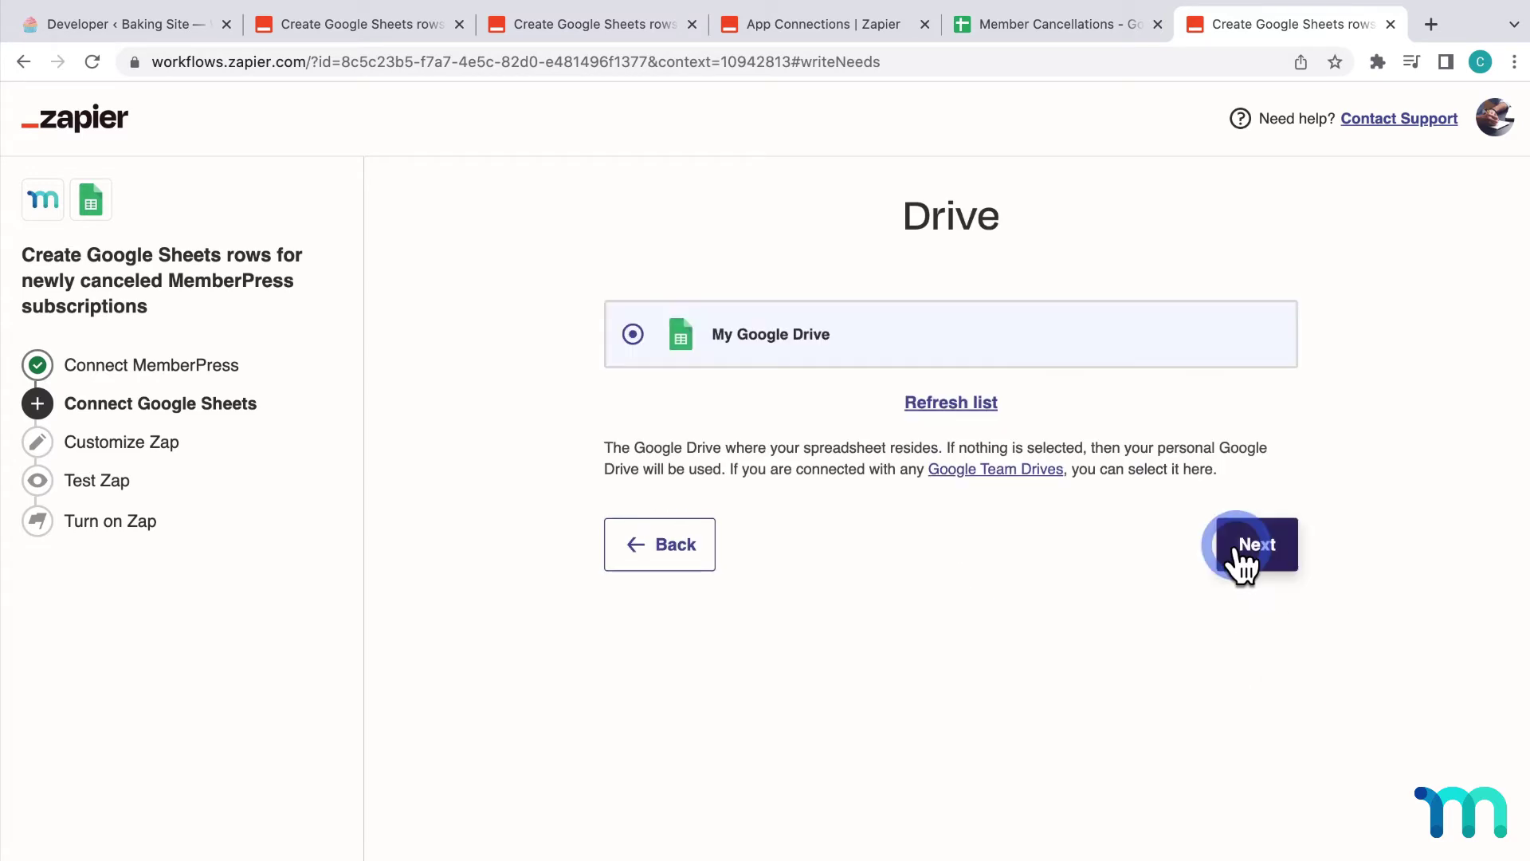
left_click(699, 472)
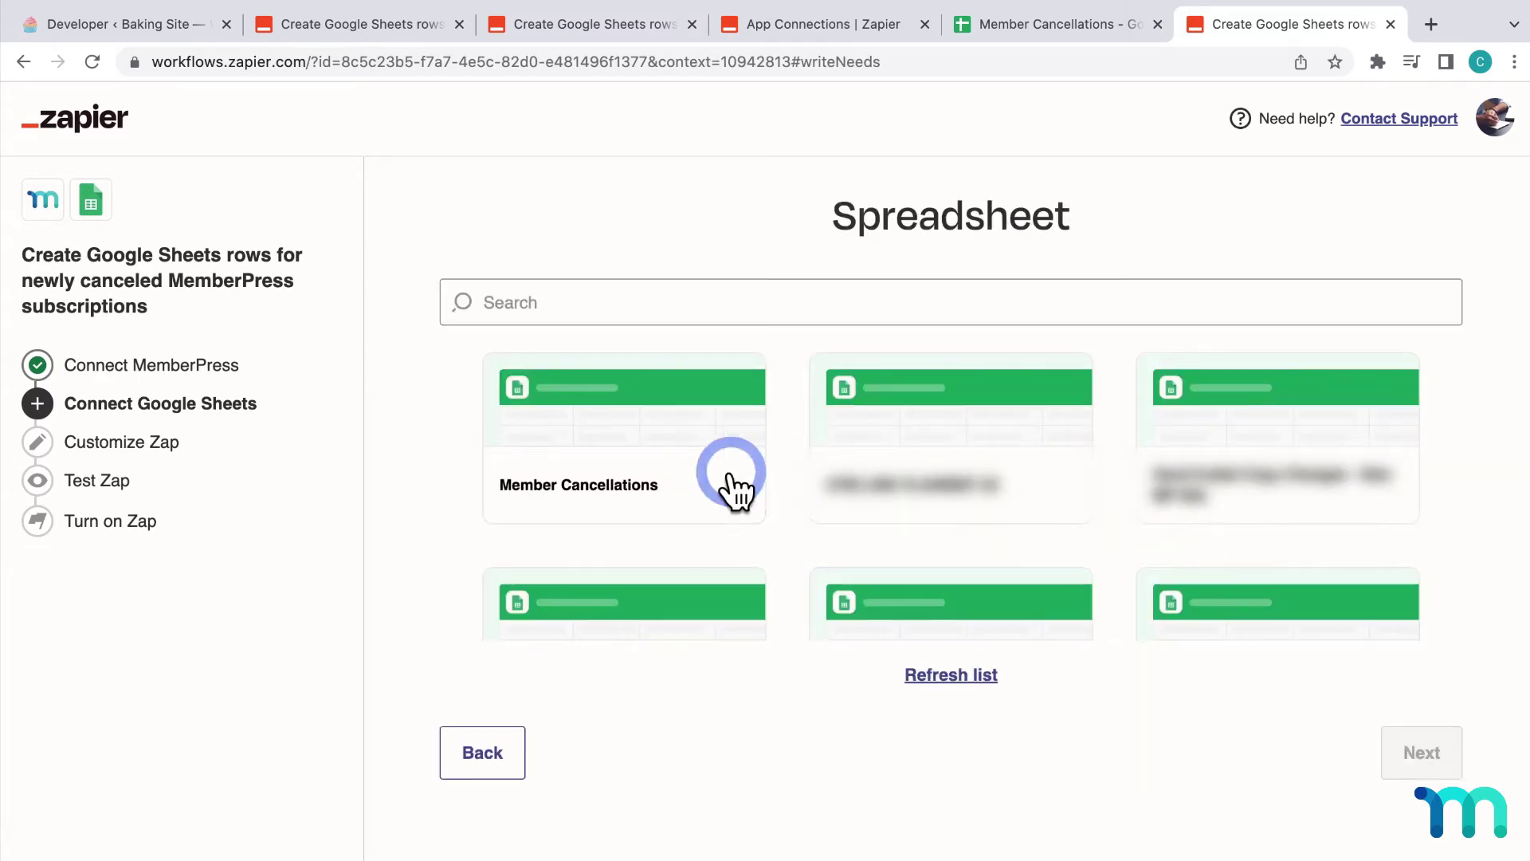
left_click(1452, 761)
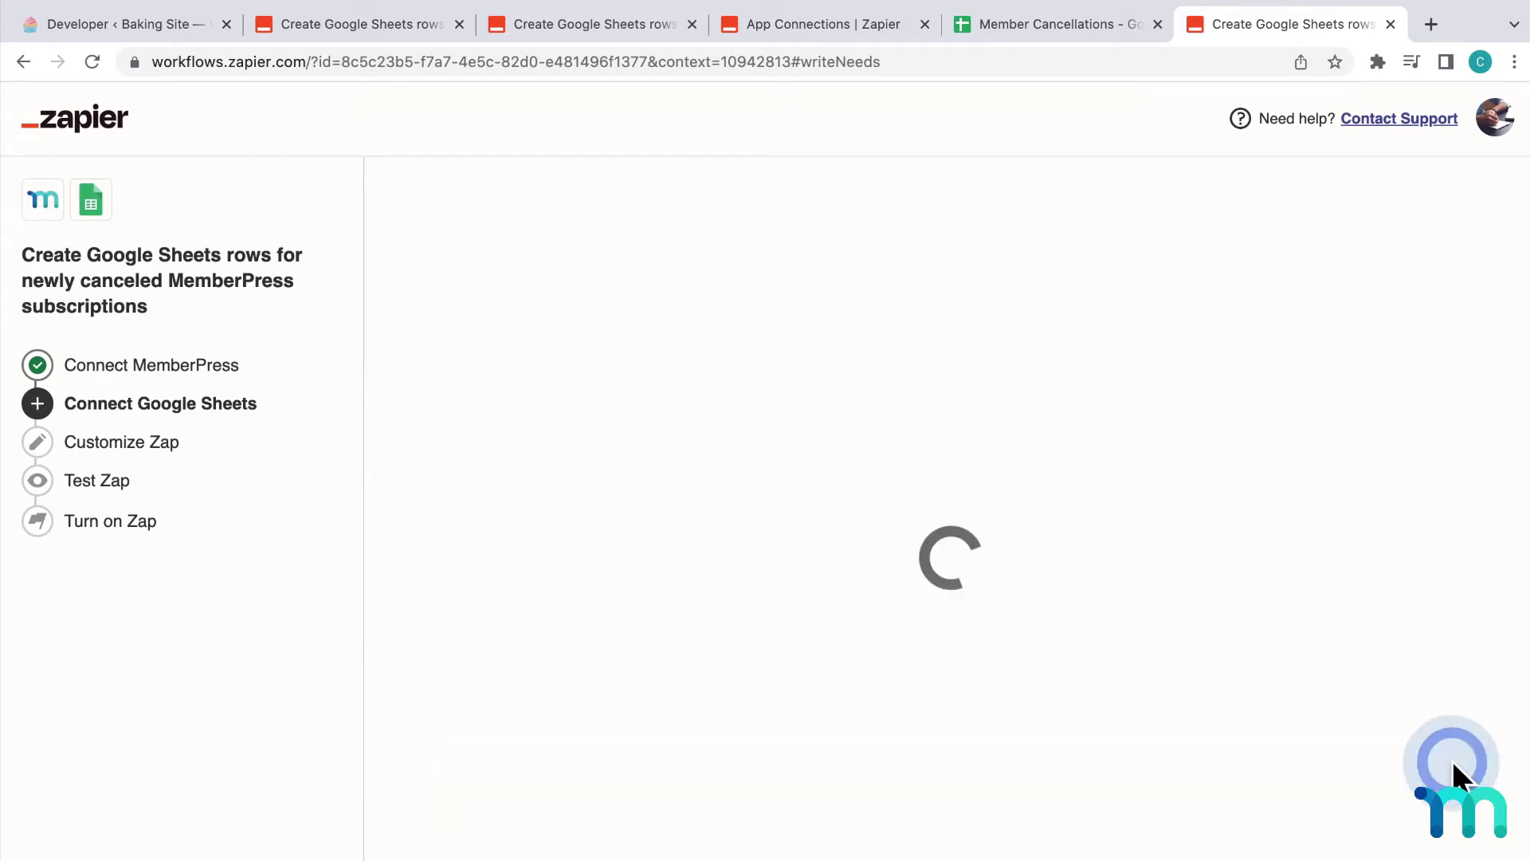
left_click(1222, 422)
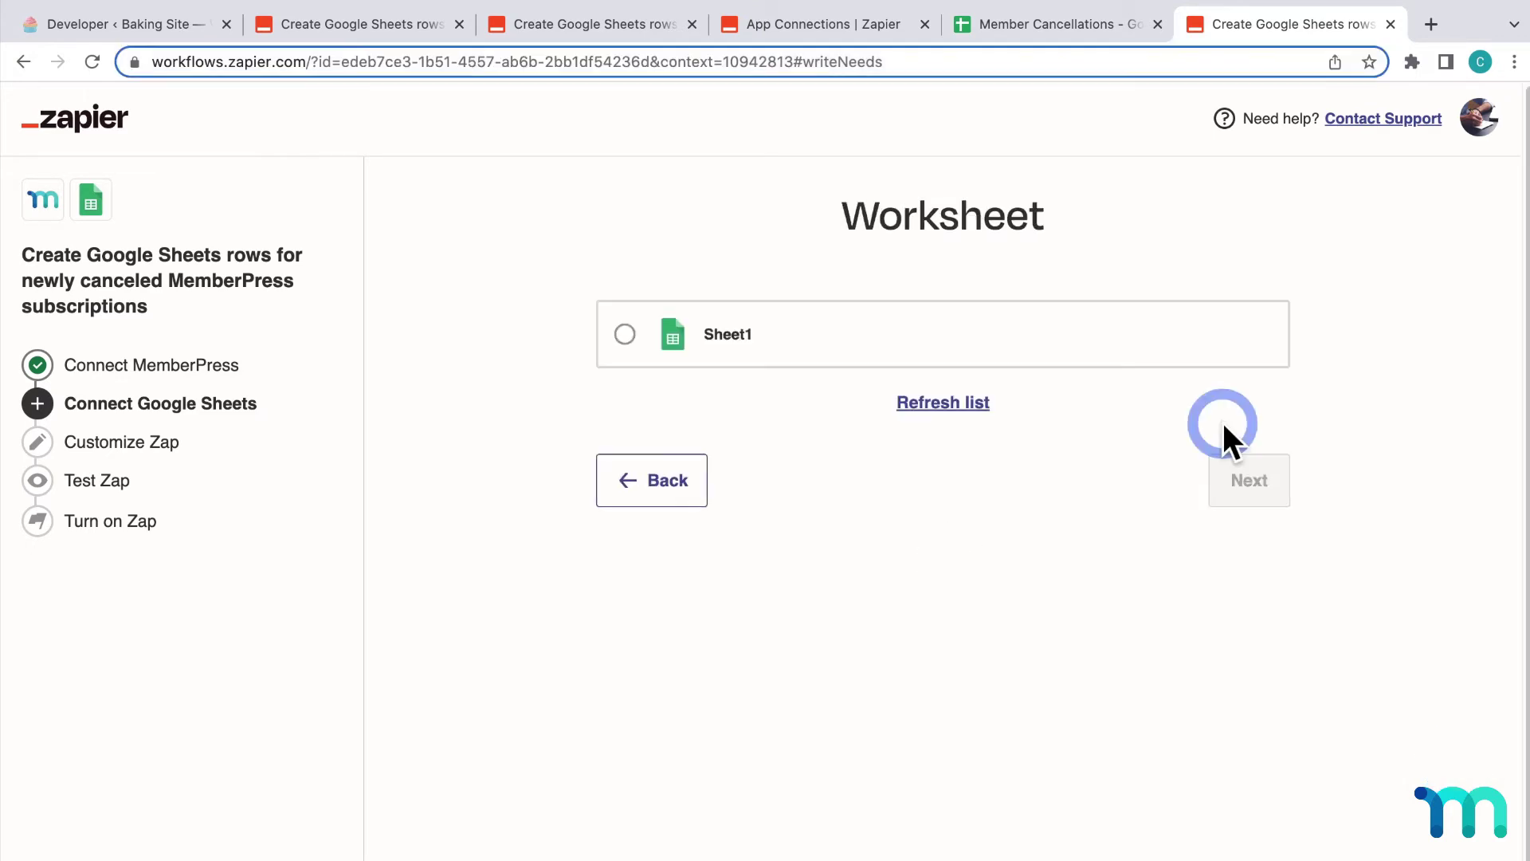
- Switch to the Member Cancellations tab showing headers user_id through registration date
left_click(1088, 29)
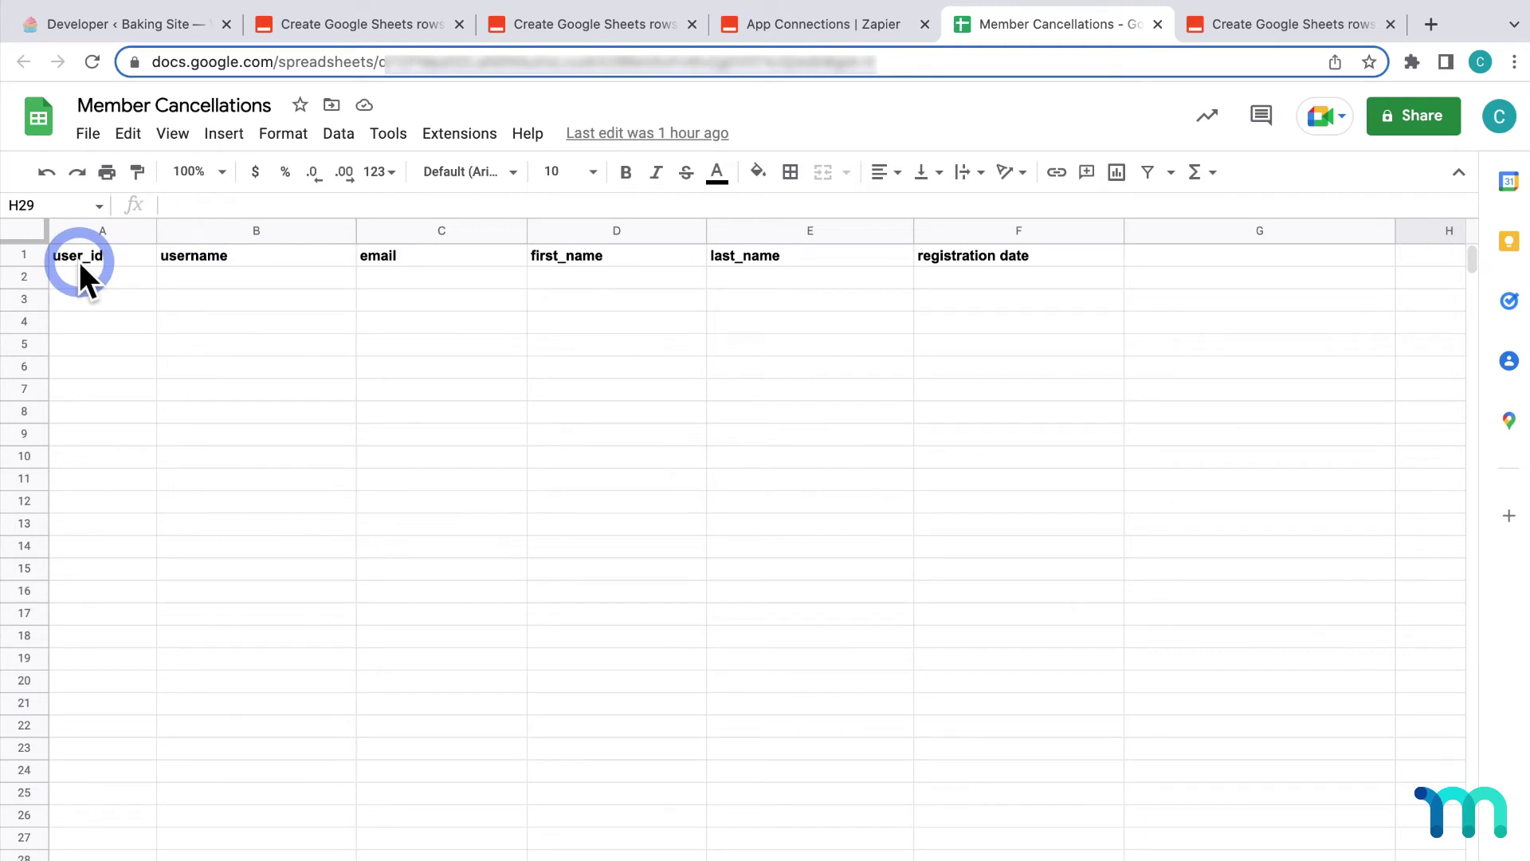
- Open the Baking Site in an incognito window and reach the Basic $25 / Month signup form
left_click(103, 27)
right_click(102, 127)
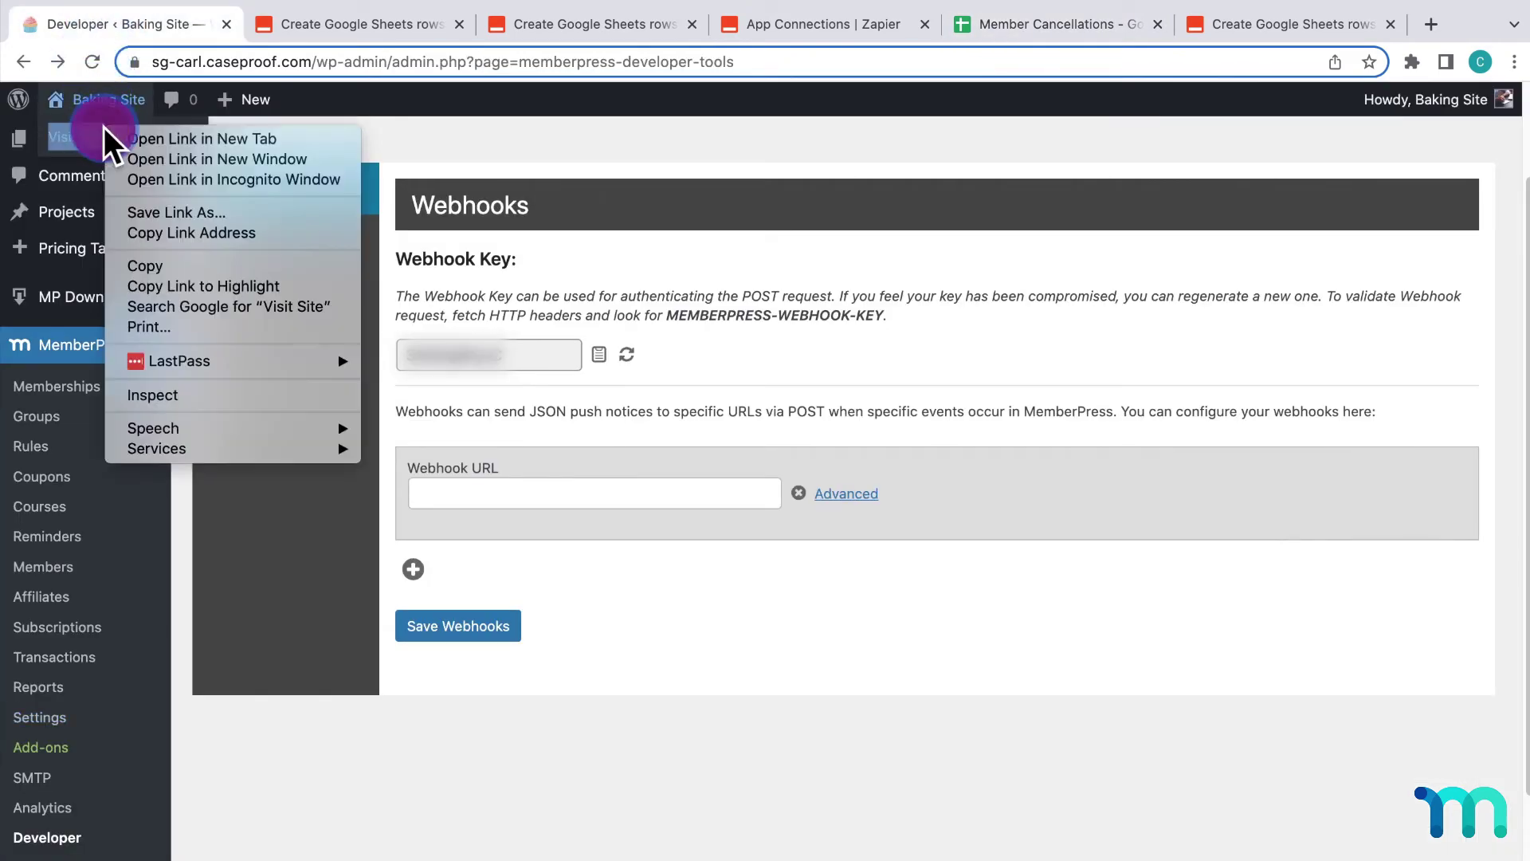
left_click(177, 182)
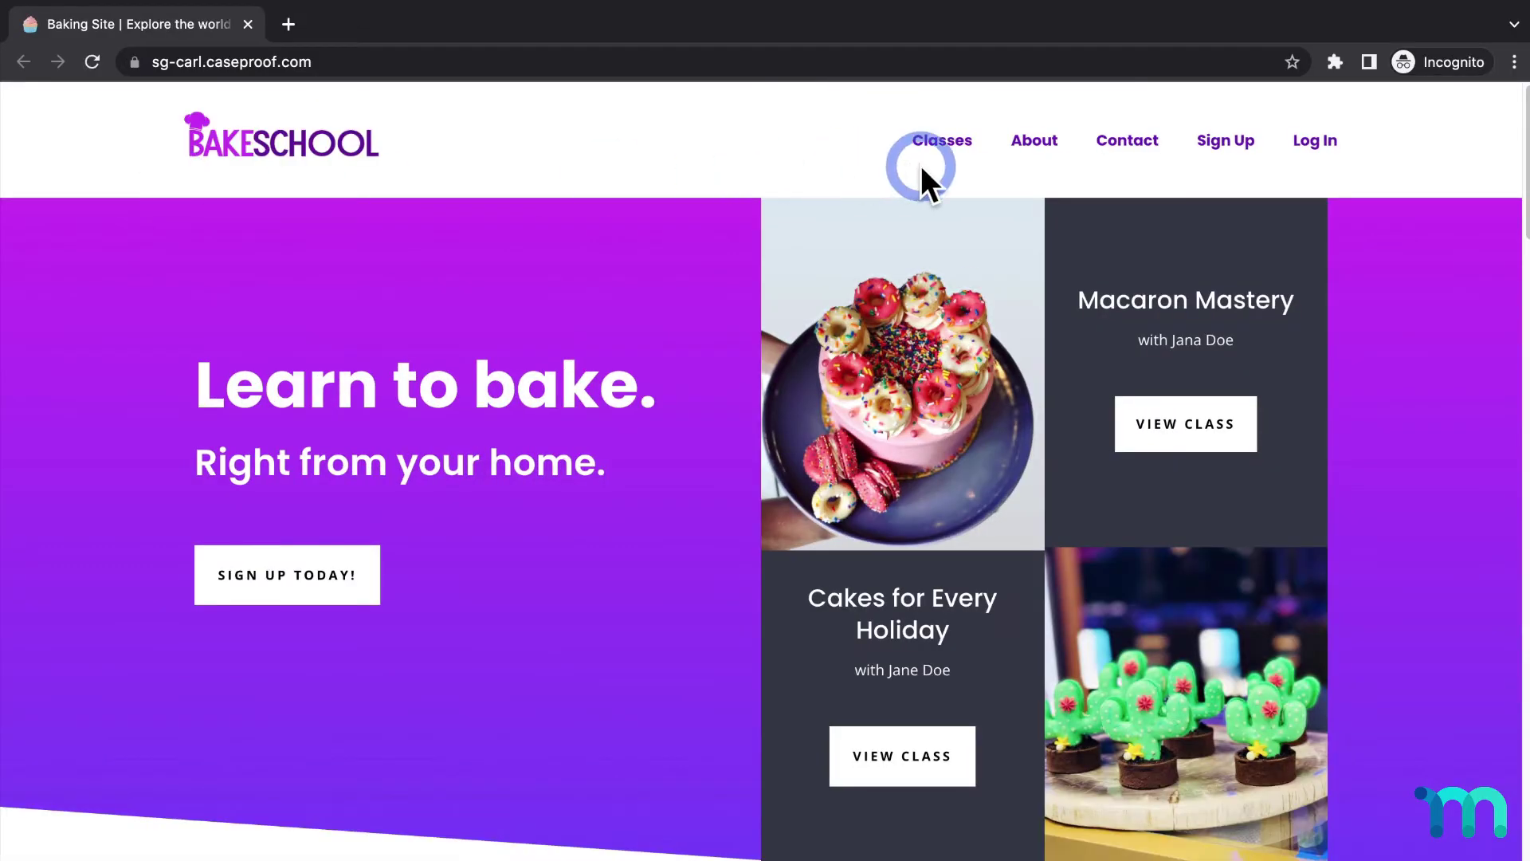
left_click(1225, 144)
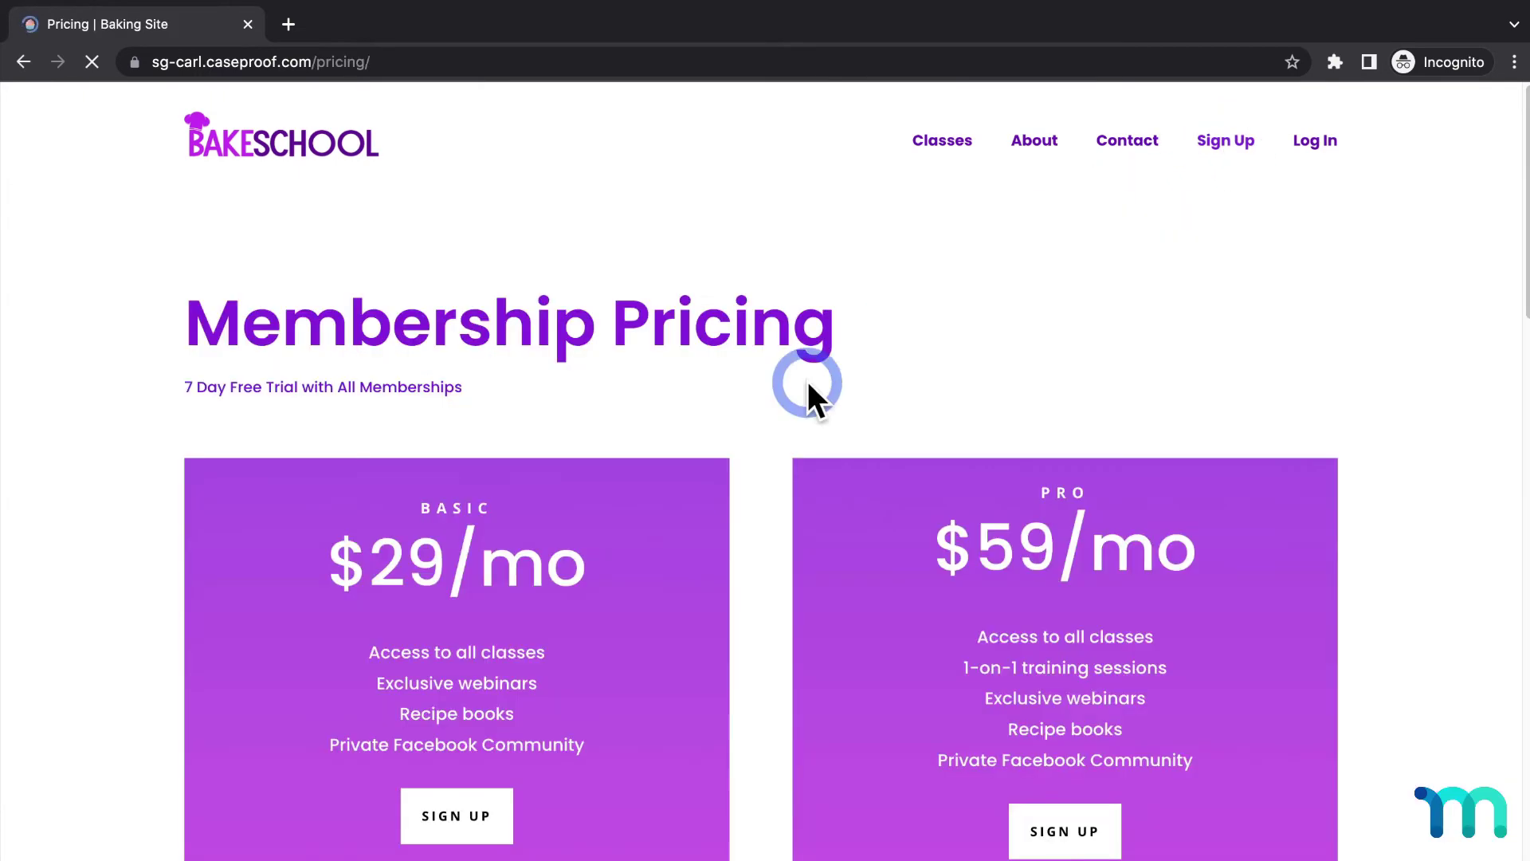
left_click(498, 817)
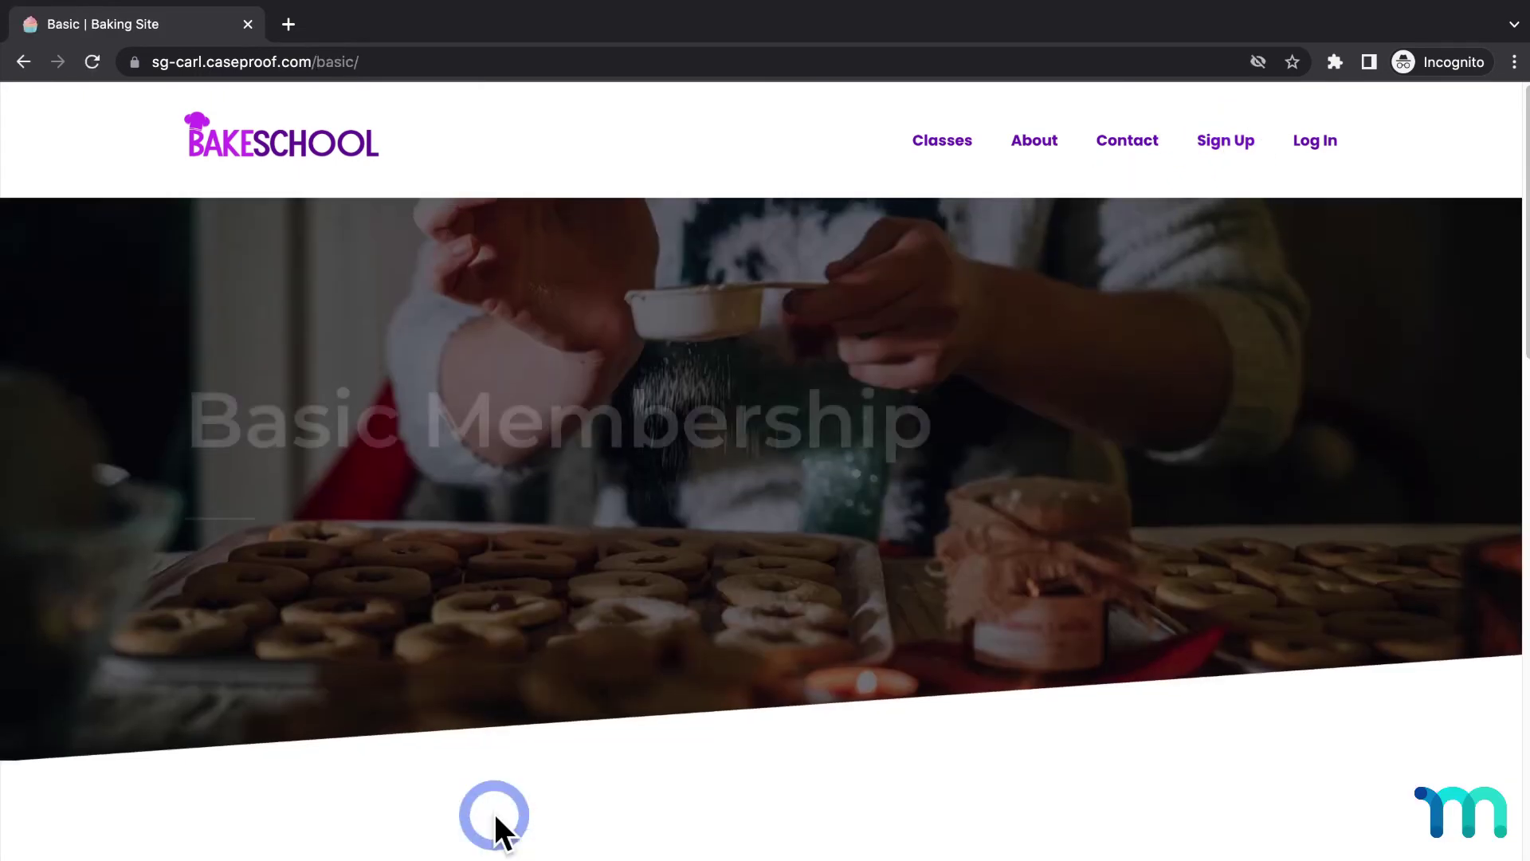
left_click(974, 468)
scroll(973, 467, "down", 5)
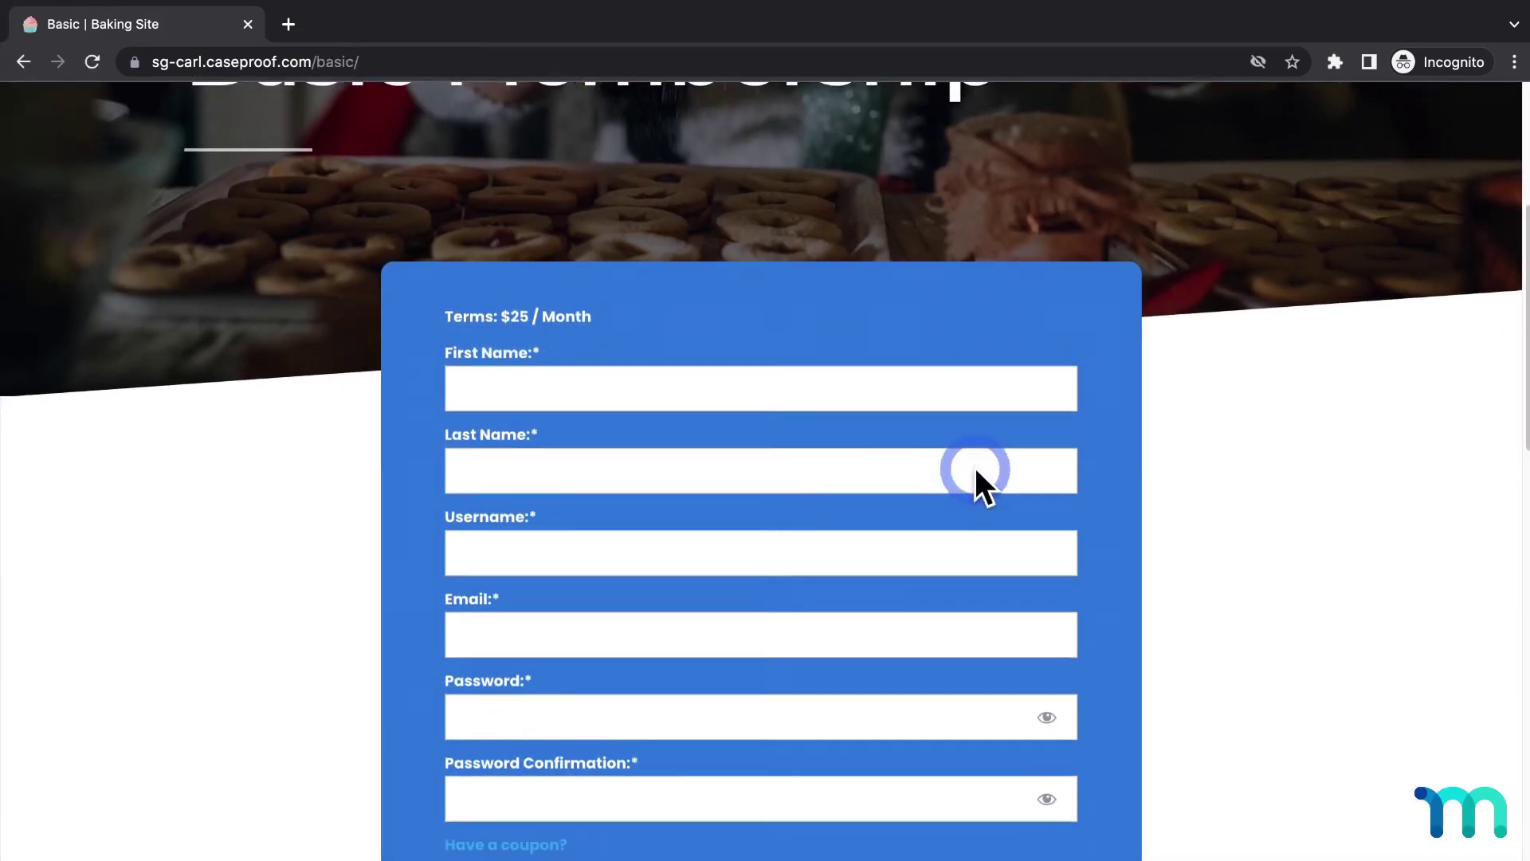
scroll(797, 550, "down", 2)
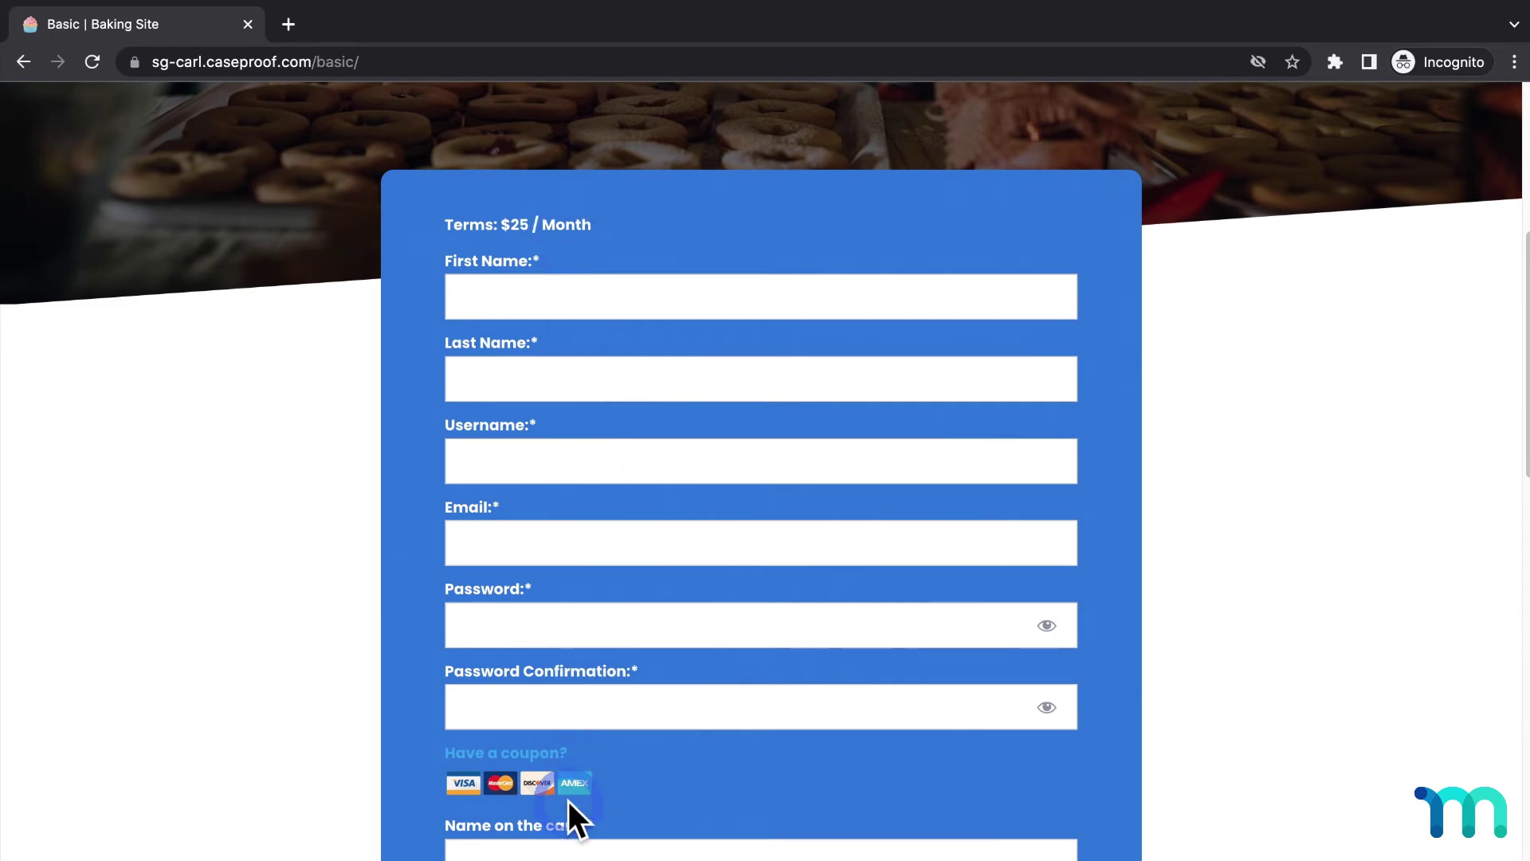
- Close the private window and choose Sheet1 as the worksheet in the Zapier template
left_click(249, 24)
left_click(1219, 32)
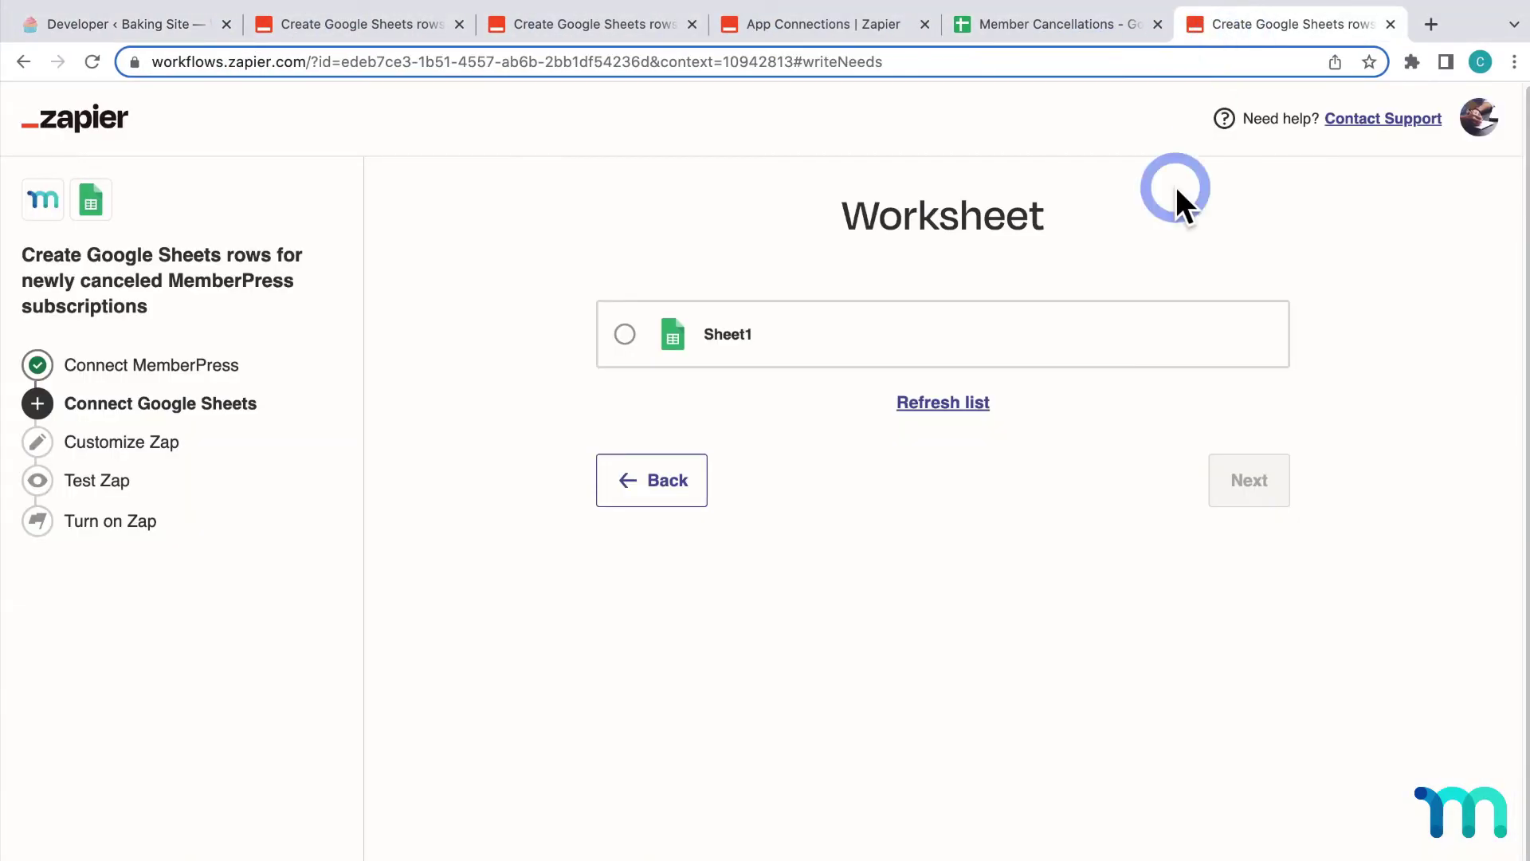
left_click(1045, 350)
left_click(1237, 484)
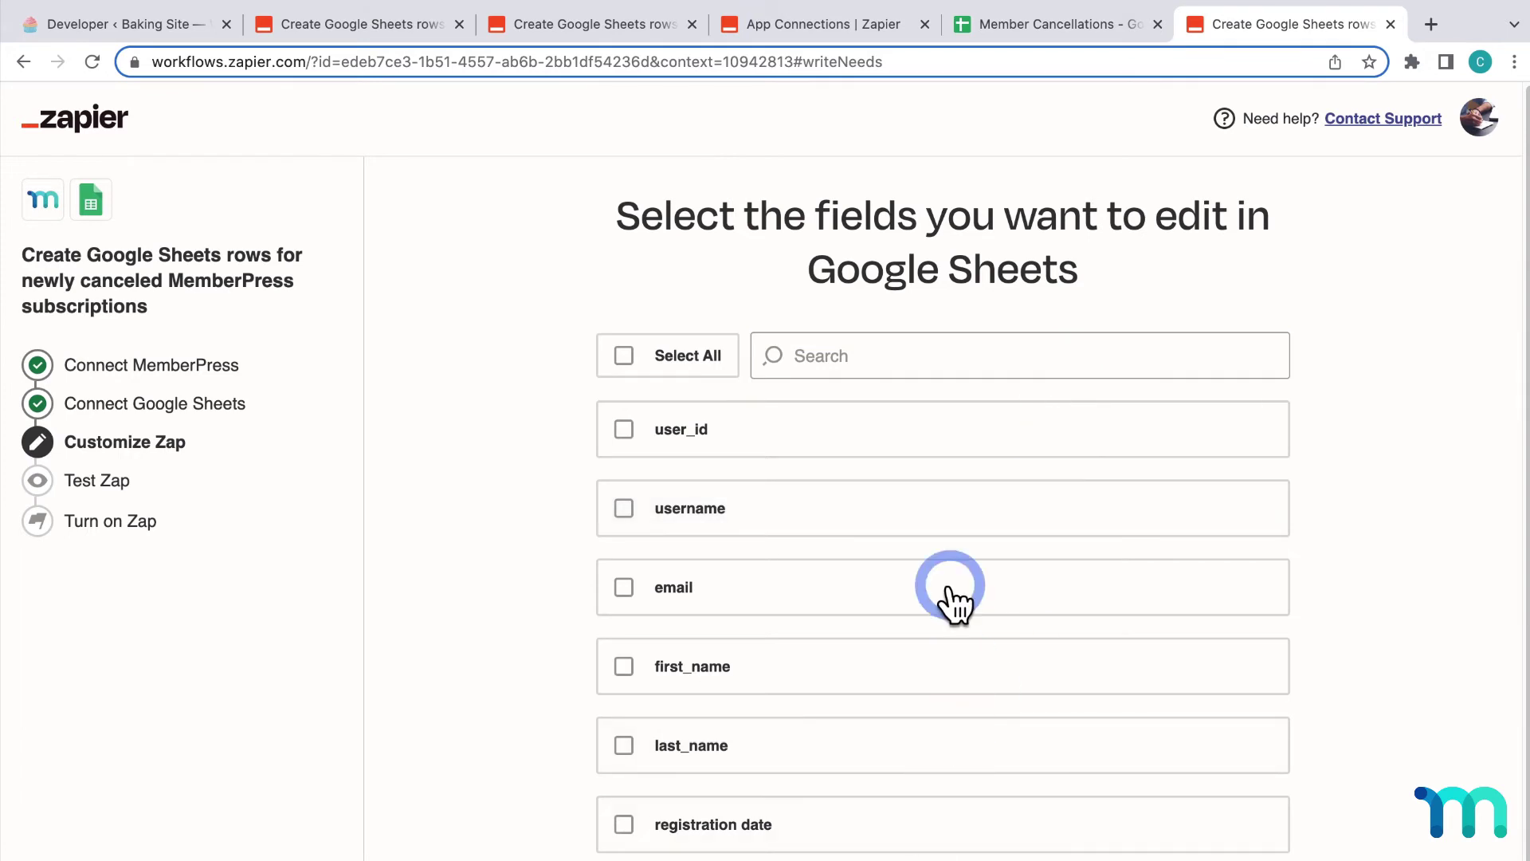
- Select all sheet fields, mapping Id to user_id and Member First Name to first_name
left_click(693, 355)
scroll(960, 502, "down", 1)
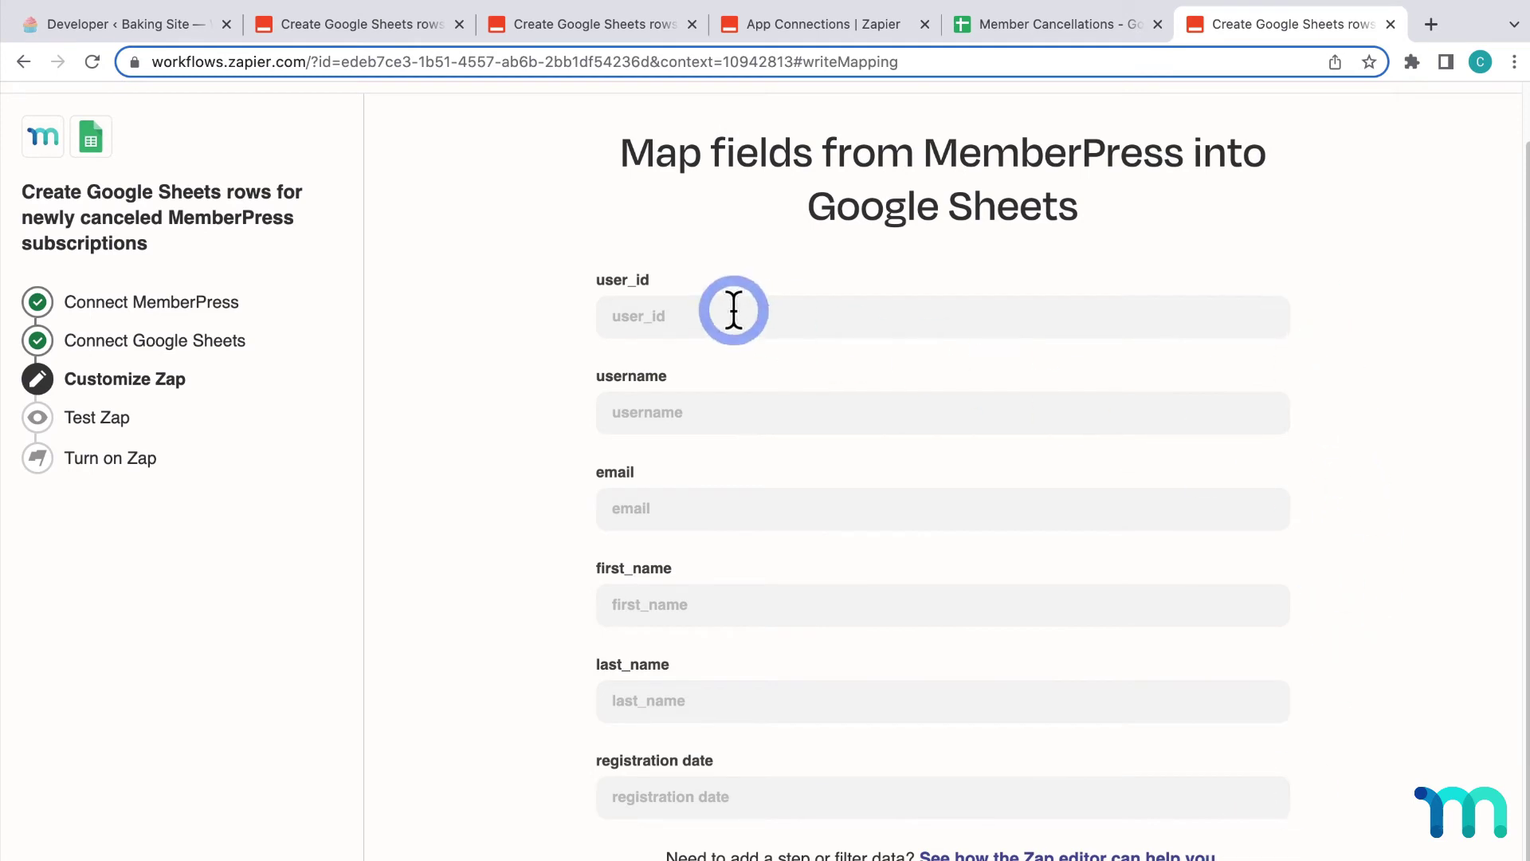
left_click(796, 318)
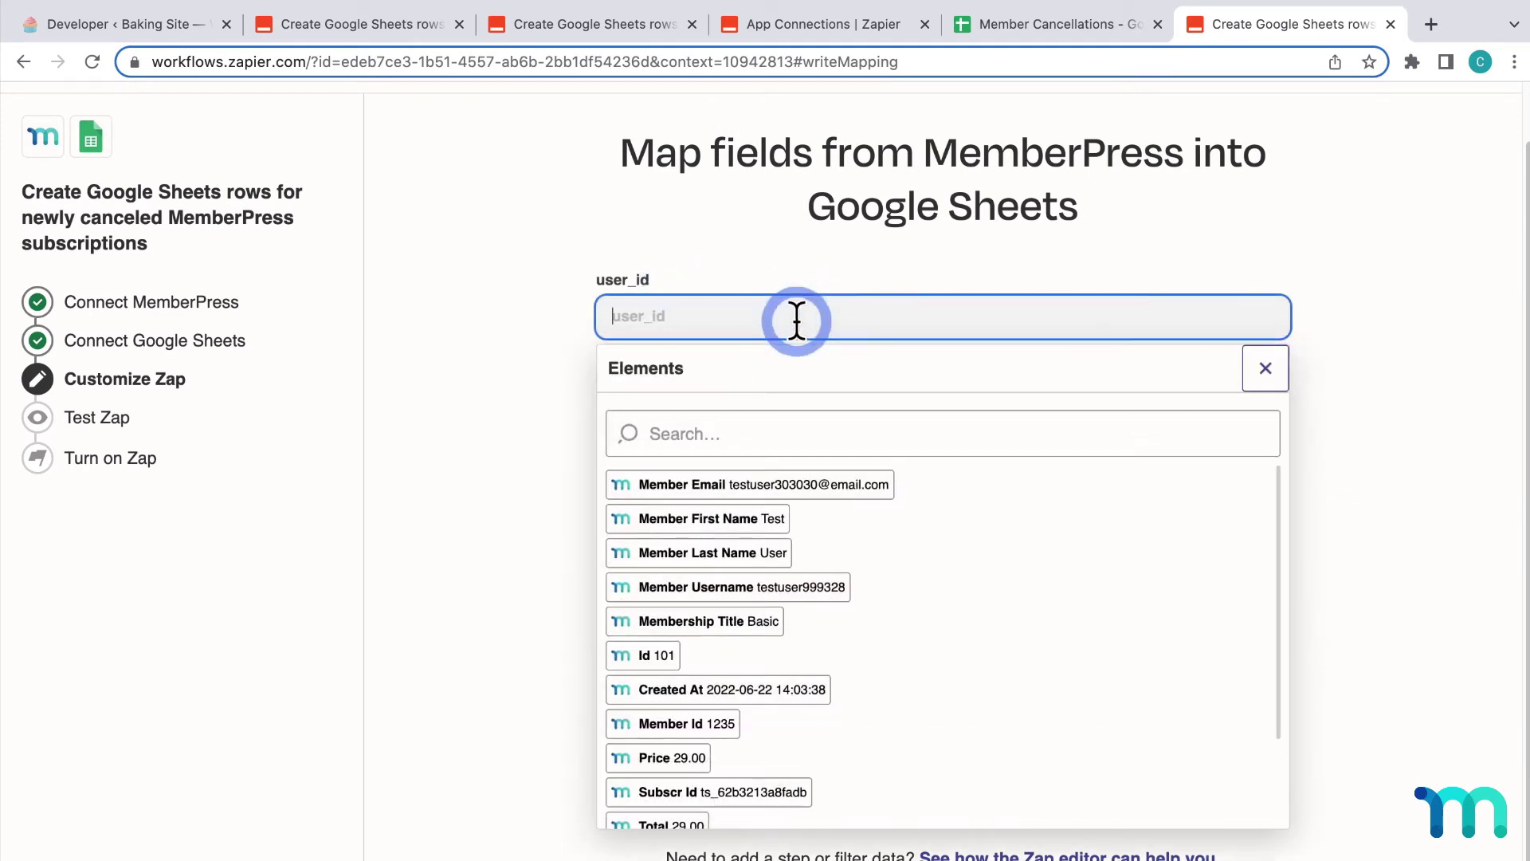
left_click(668, 655)
left_click(533, 505)
left_click(532, 505)
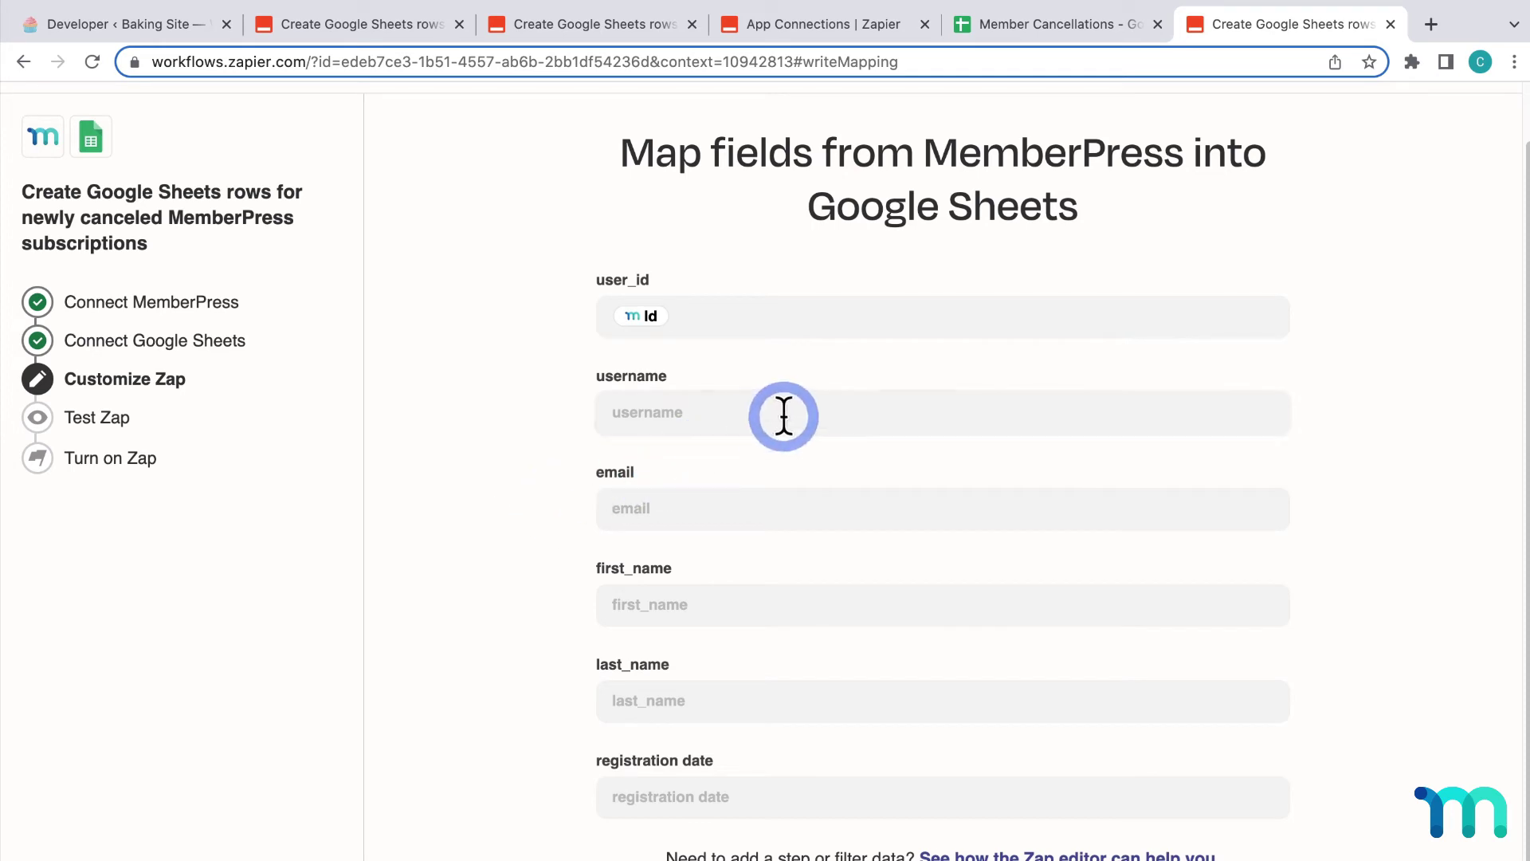
left_click(717, 589)
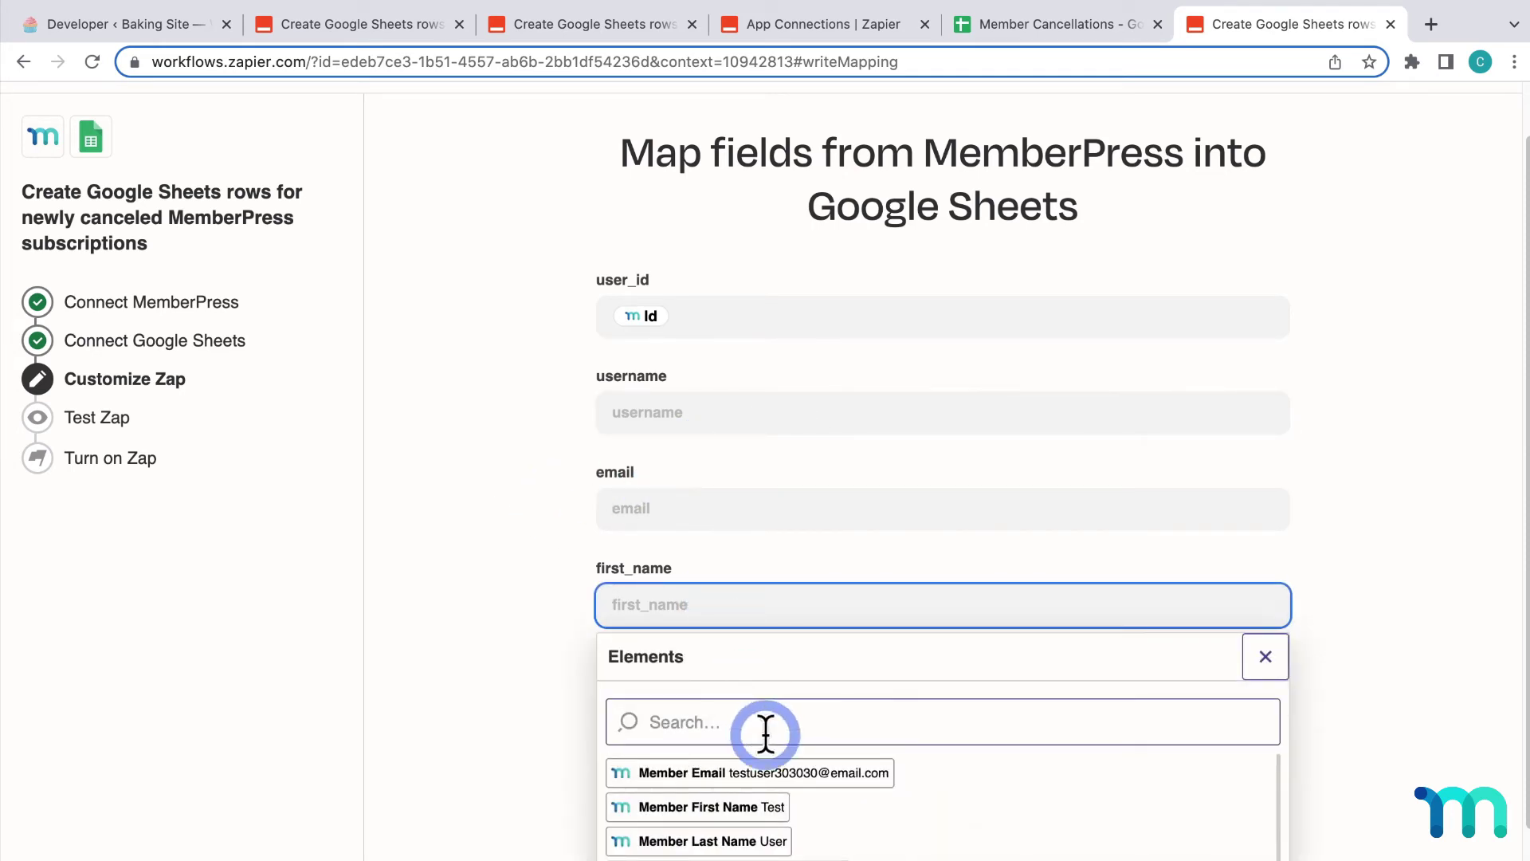
left_click(773, 809)
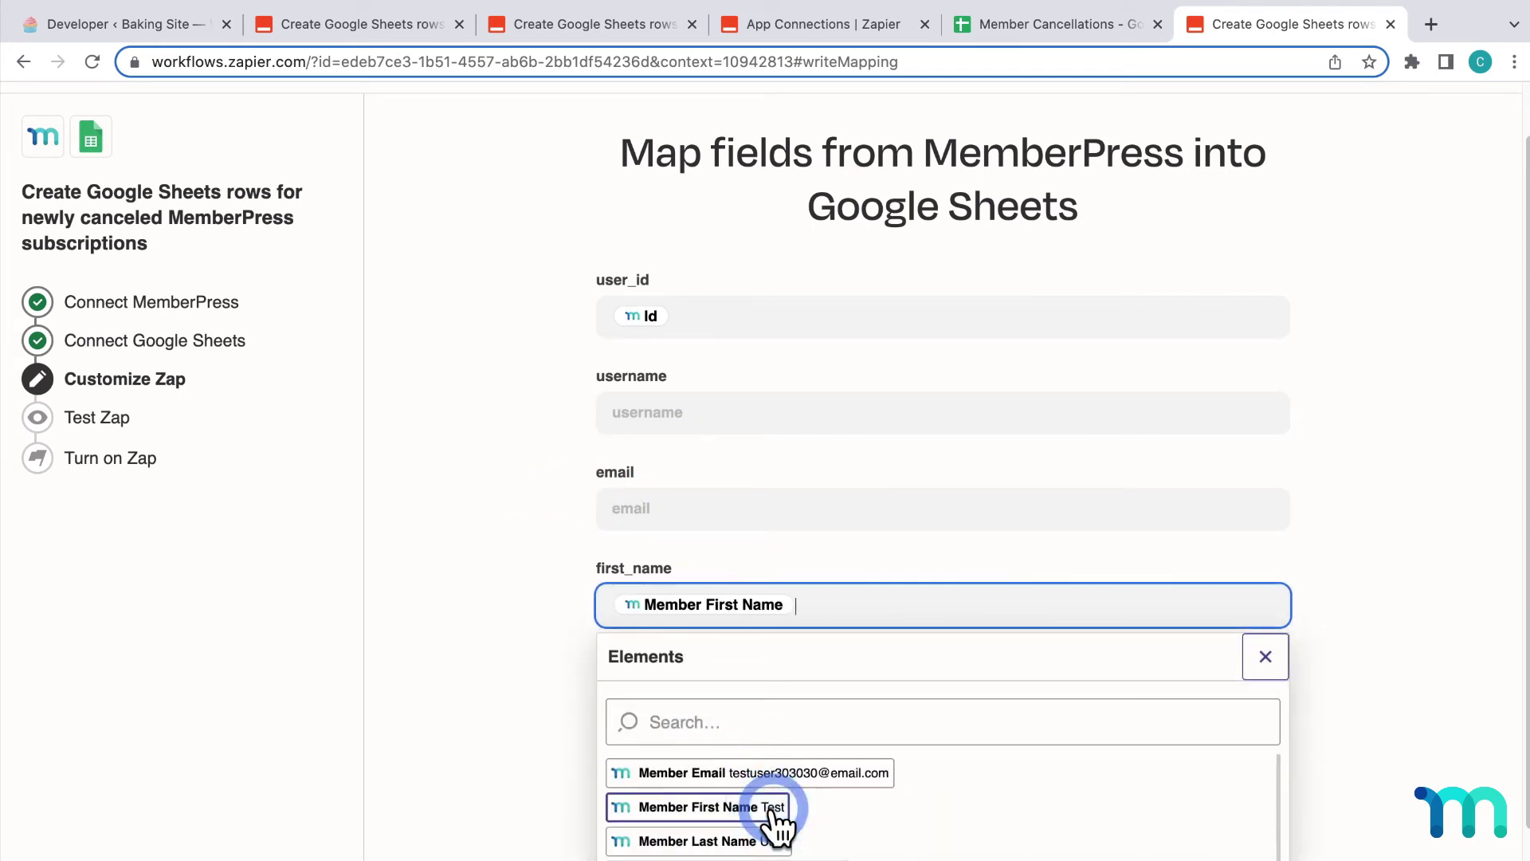
- Map Member Username, Member Email, Member Last Name and Created At to the remaining columns
left_click(605, 508)
left_click(650, 412)
left_click(741, 683)
left_click(717, 677)
left_click(683, 643)
left_click(717, 734)
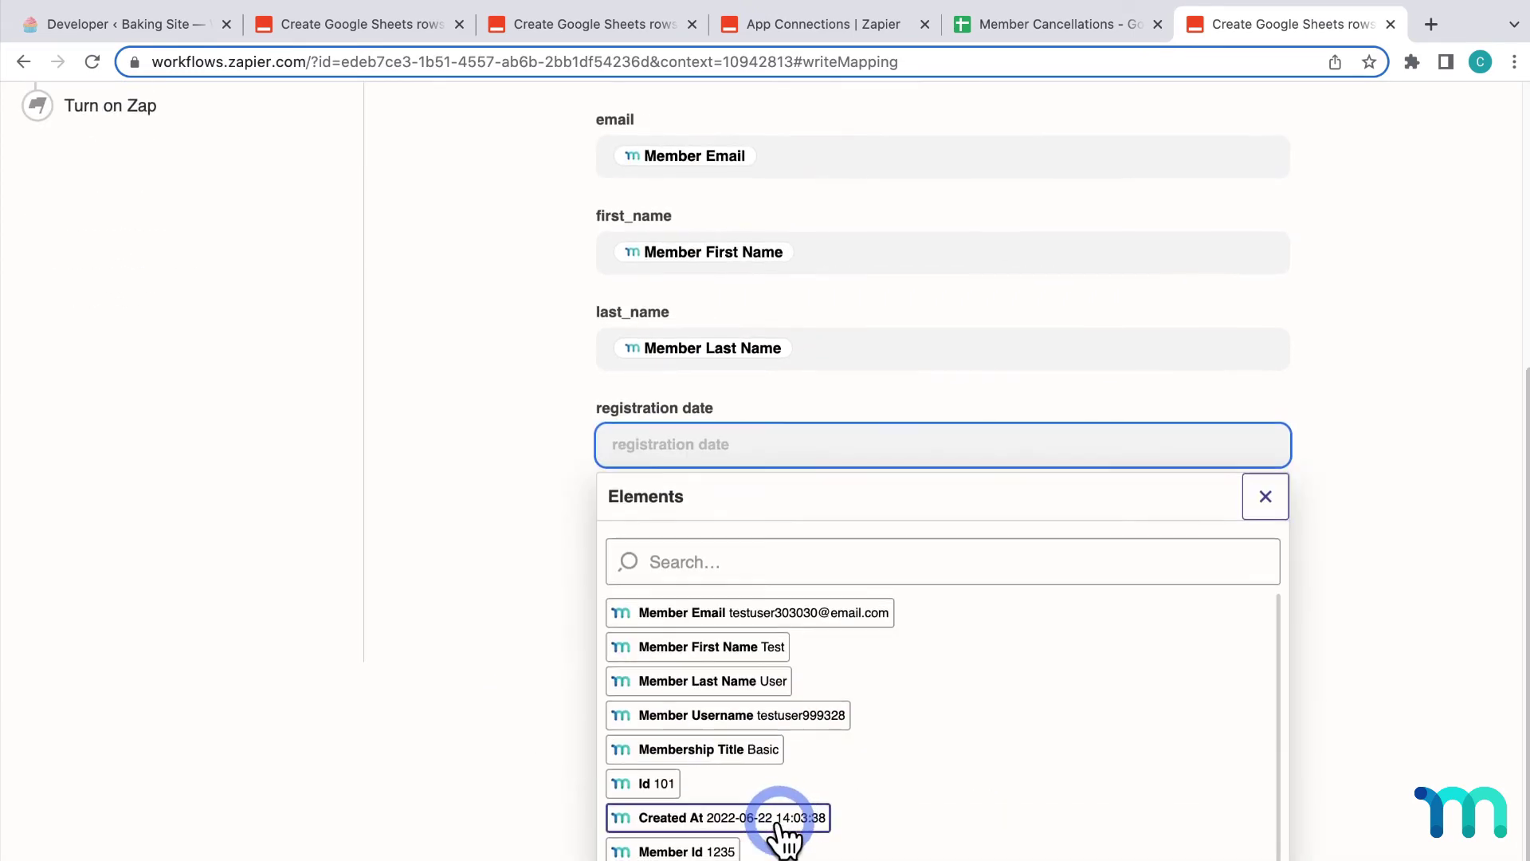
scroll(820, 745, "down", 2)
left_click(757, 698)
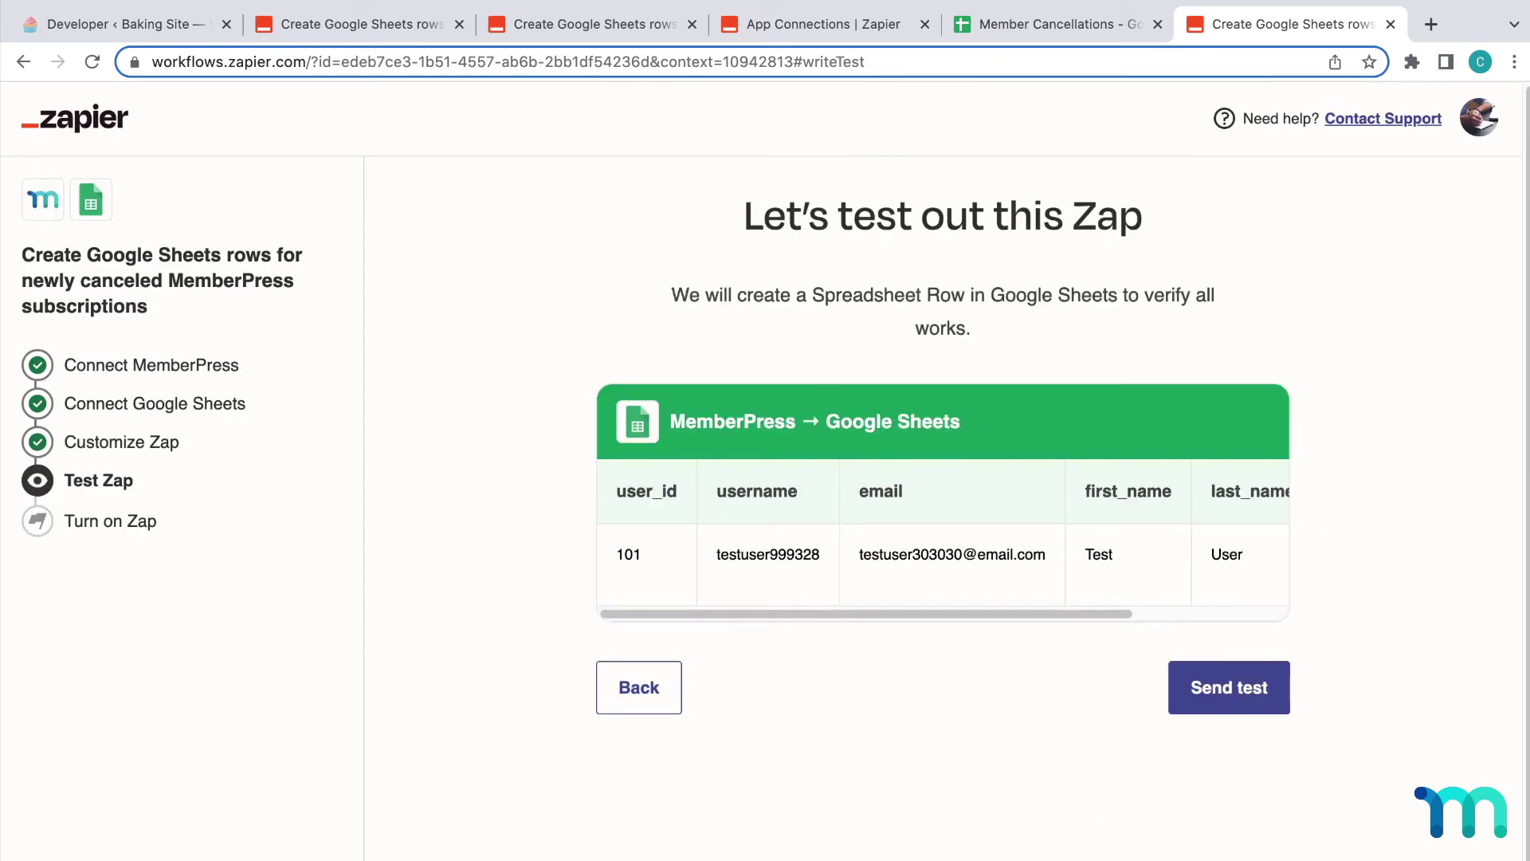
- Send a test row, confirm it in the Member Cancellations sheet, then turn the Zap on
left_click(1246, 686)
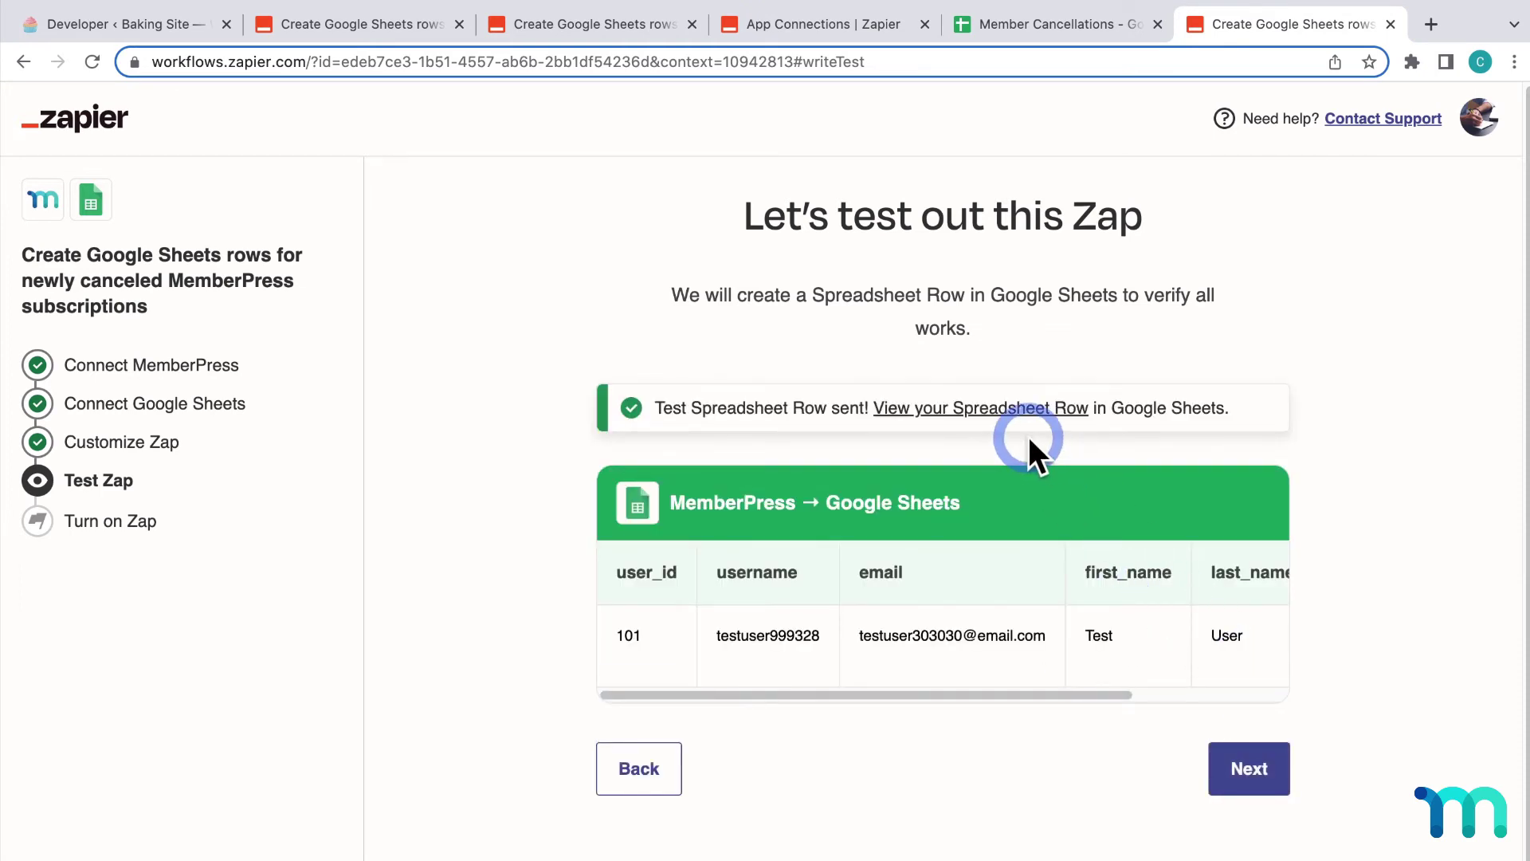
left_click(1007, 409)
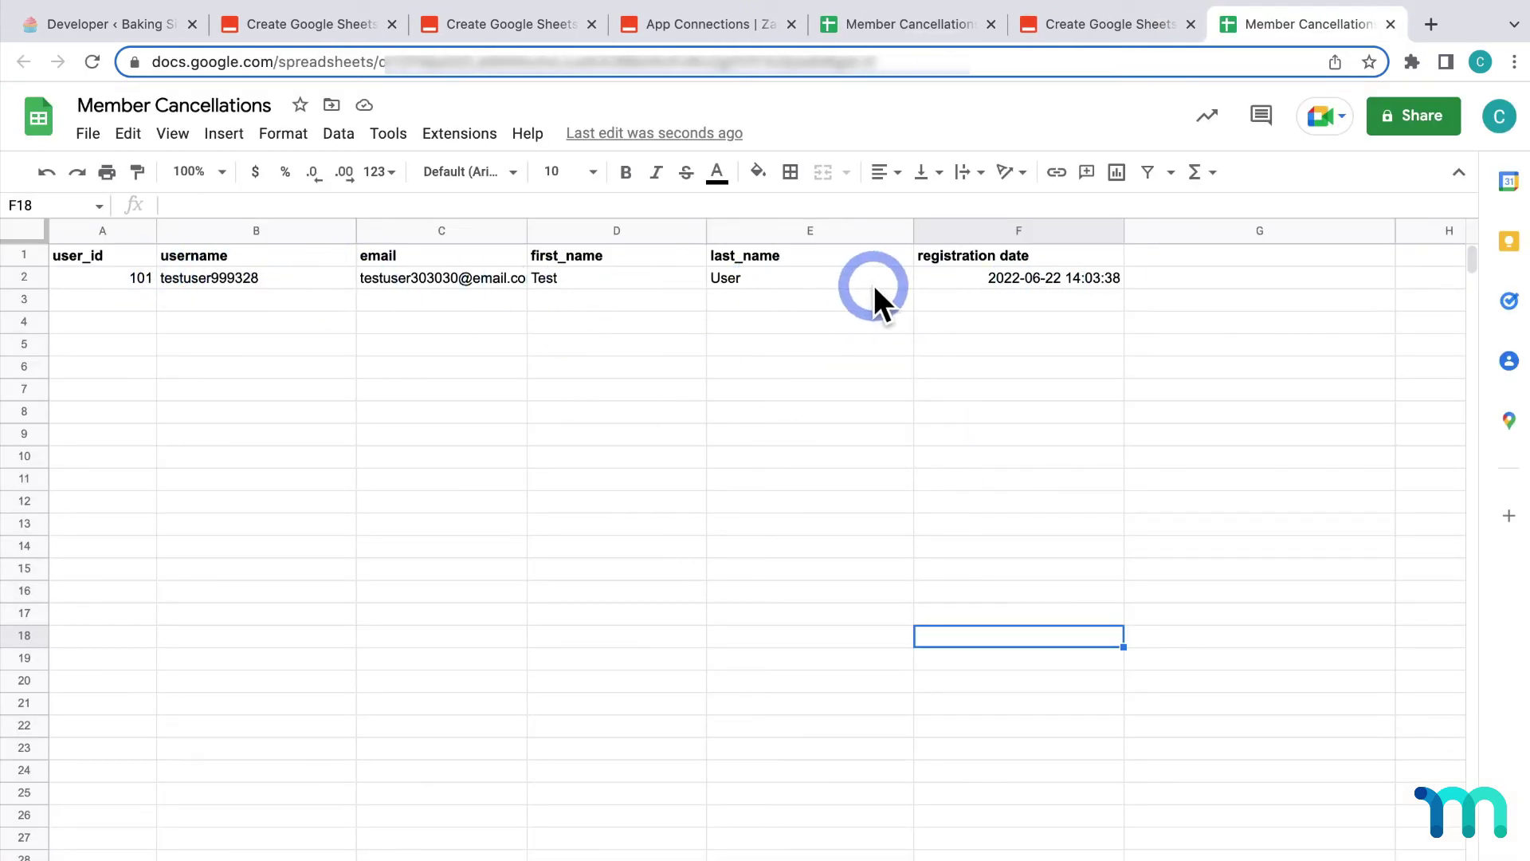
left_click(1391, 24)
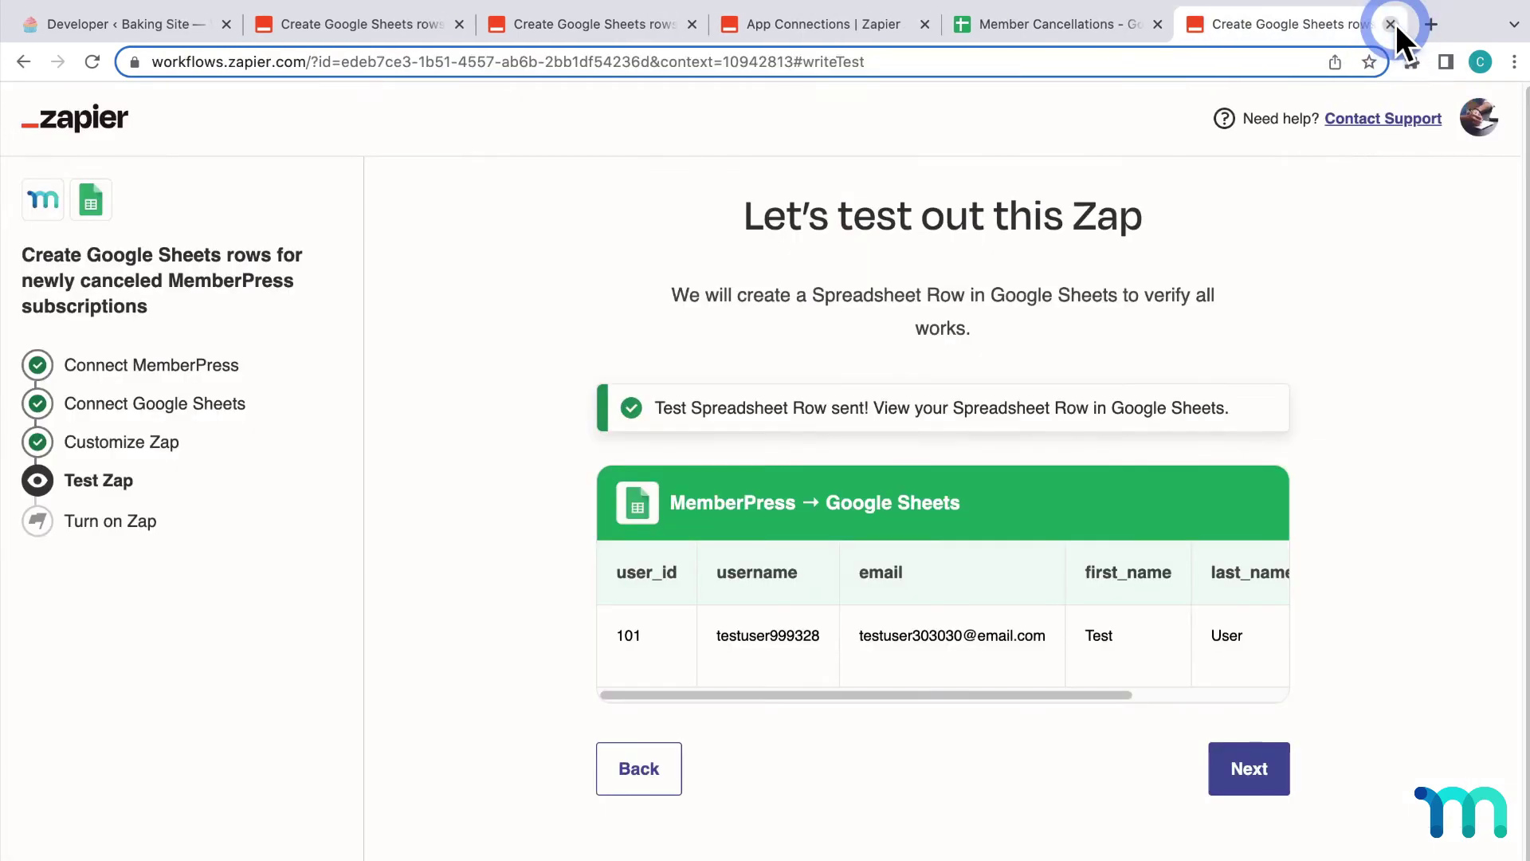
left_click(1244, 771)
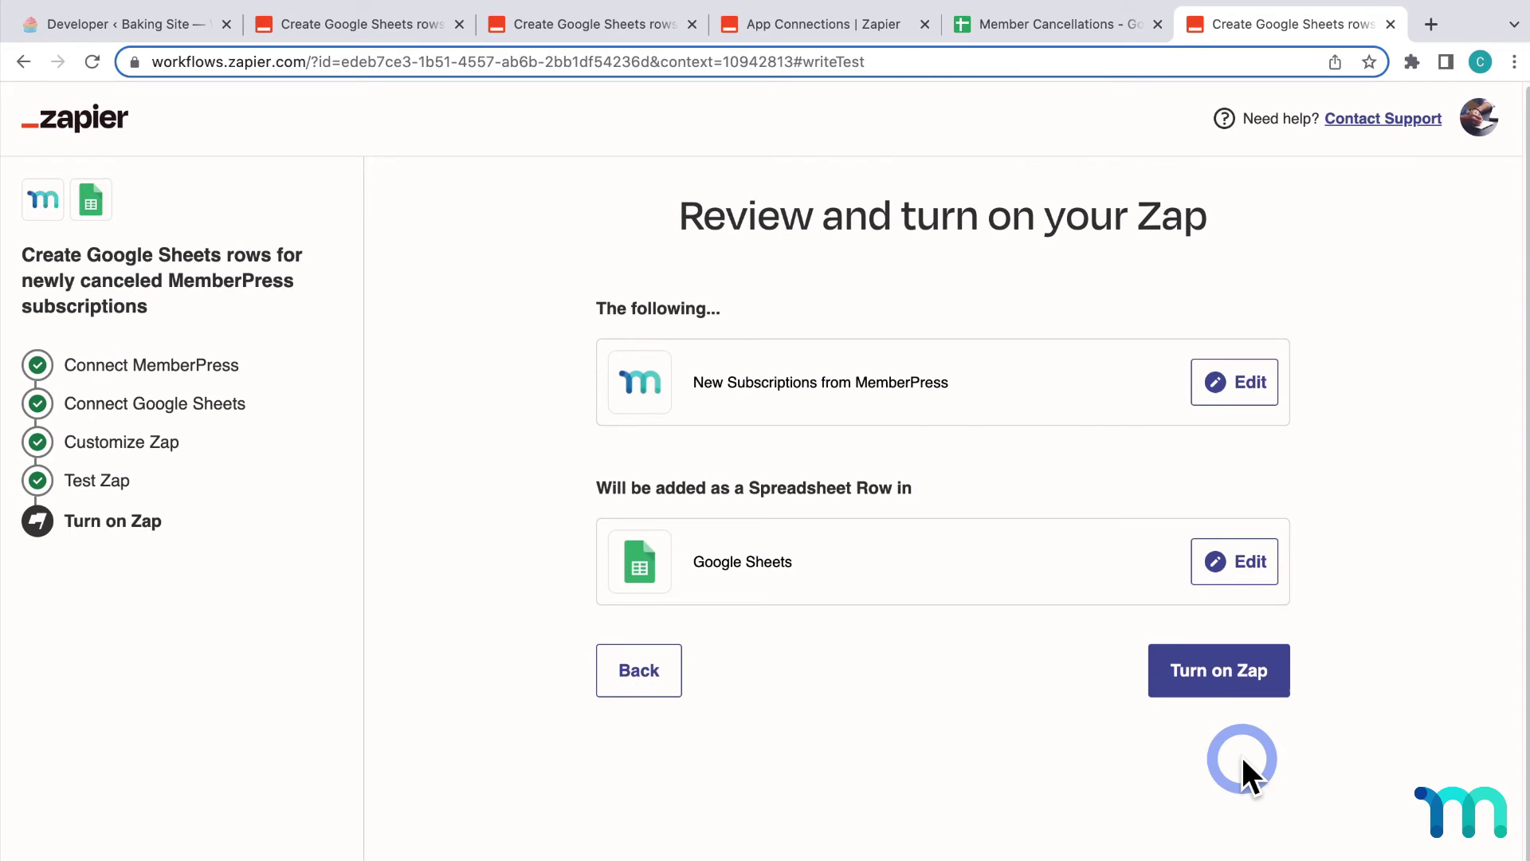
left_click(1244, 684)
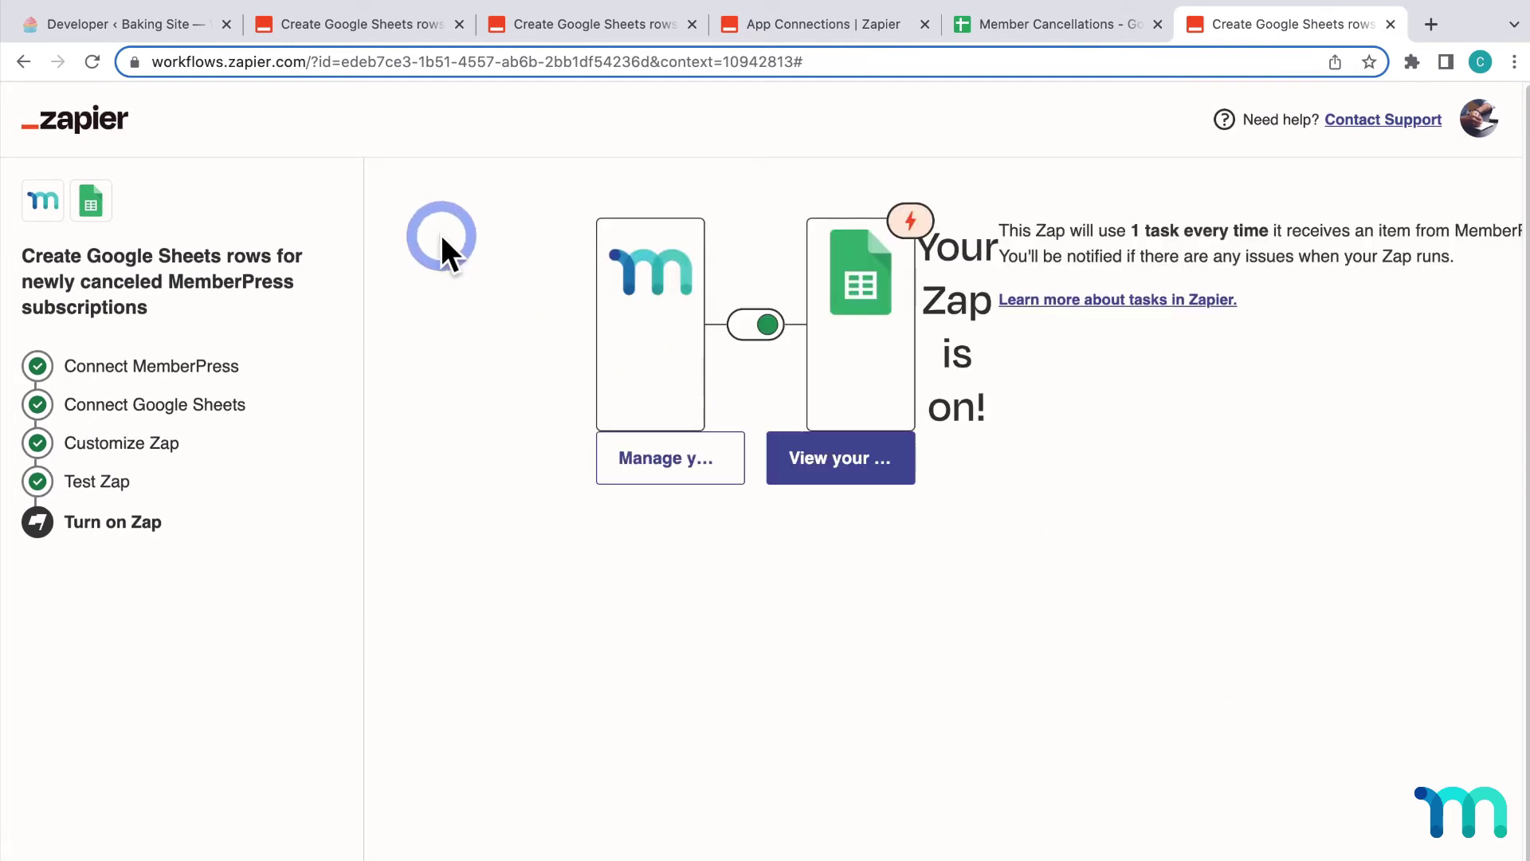
- Go to the Dashboard and open Zaps, where the canceled-subscriptions Zap shows On
left_click(88, 110)
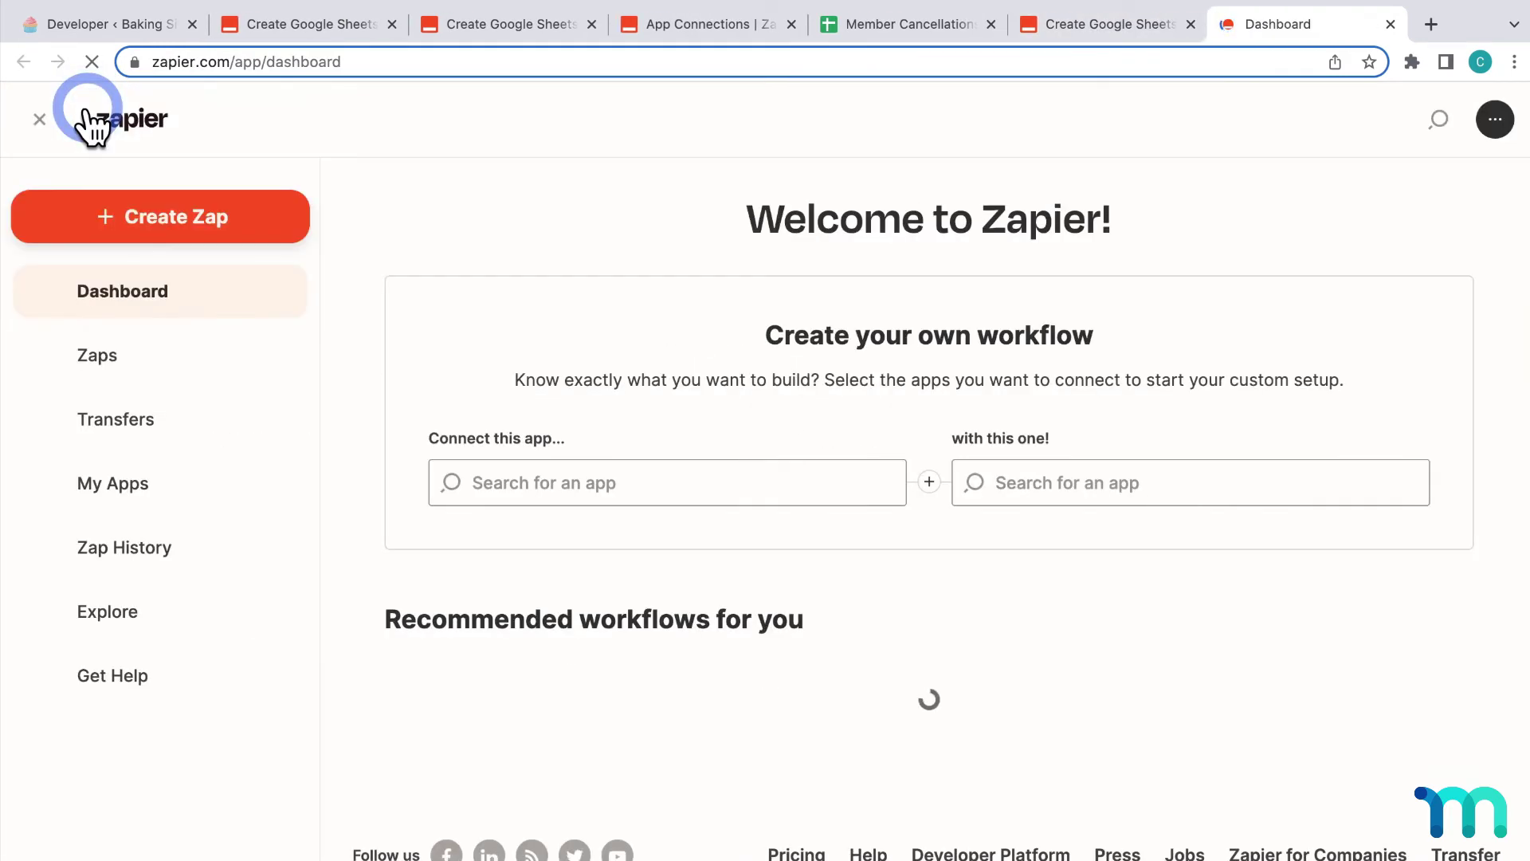
left_click(157, 358)
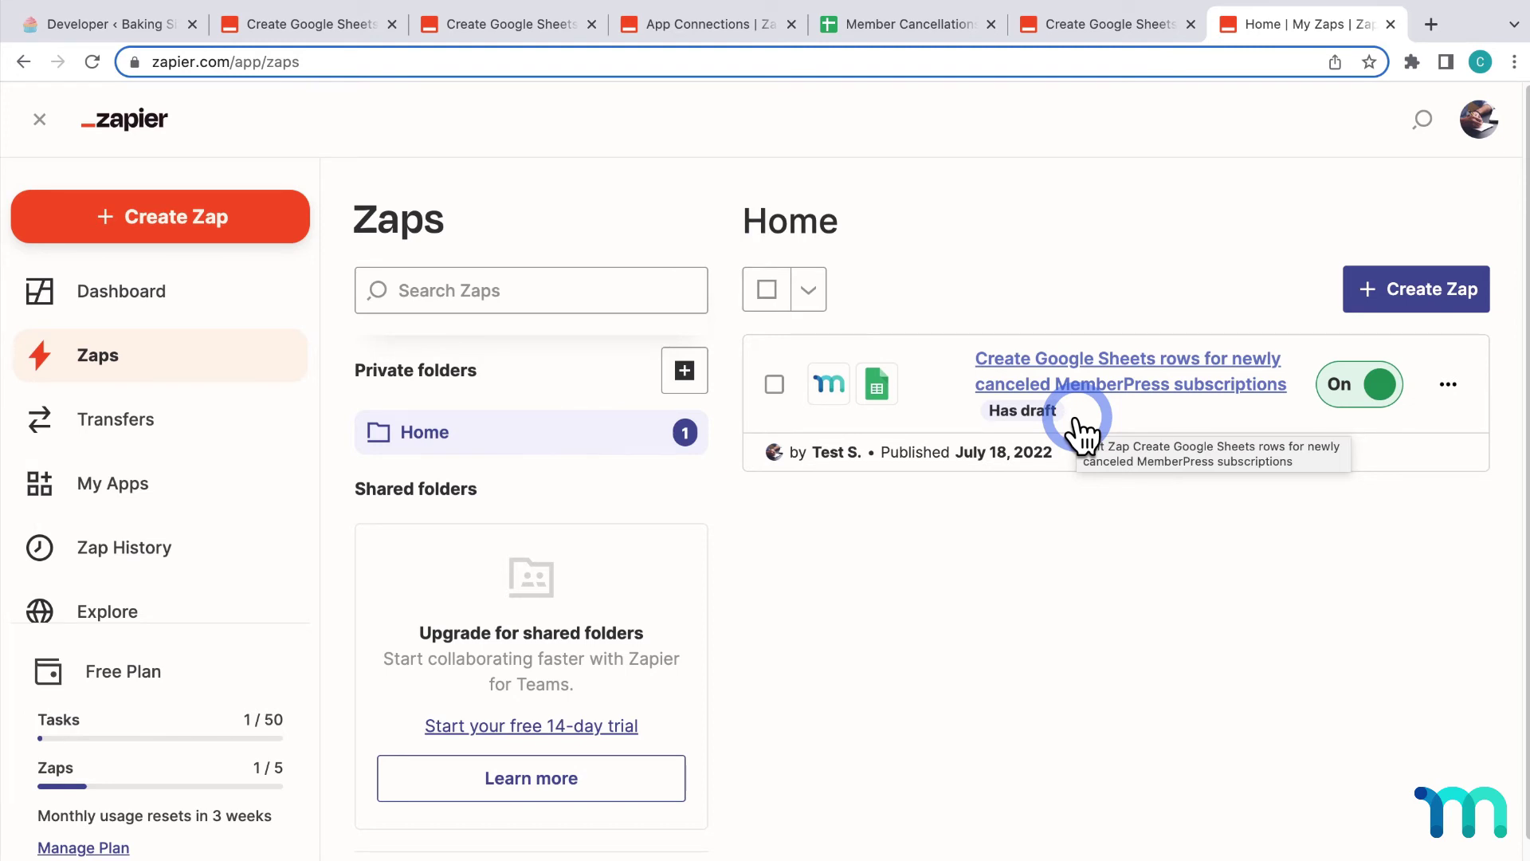
- Cancel subscription 112 in MemberPress Subscriptions, confirm both dialogs, then view the Member Cancellations sheet
left_click(167, 26)
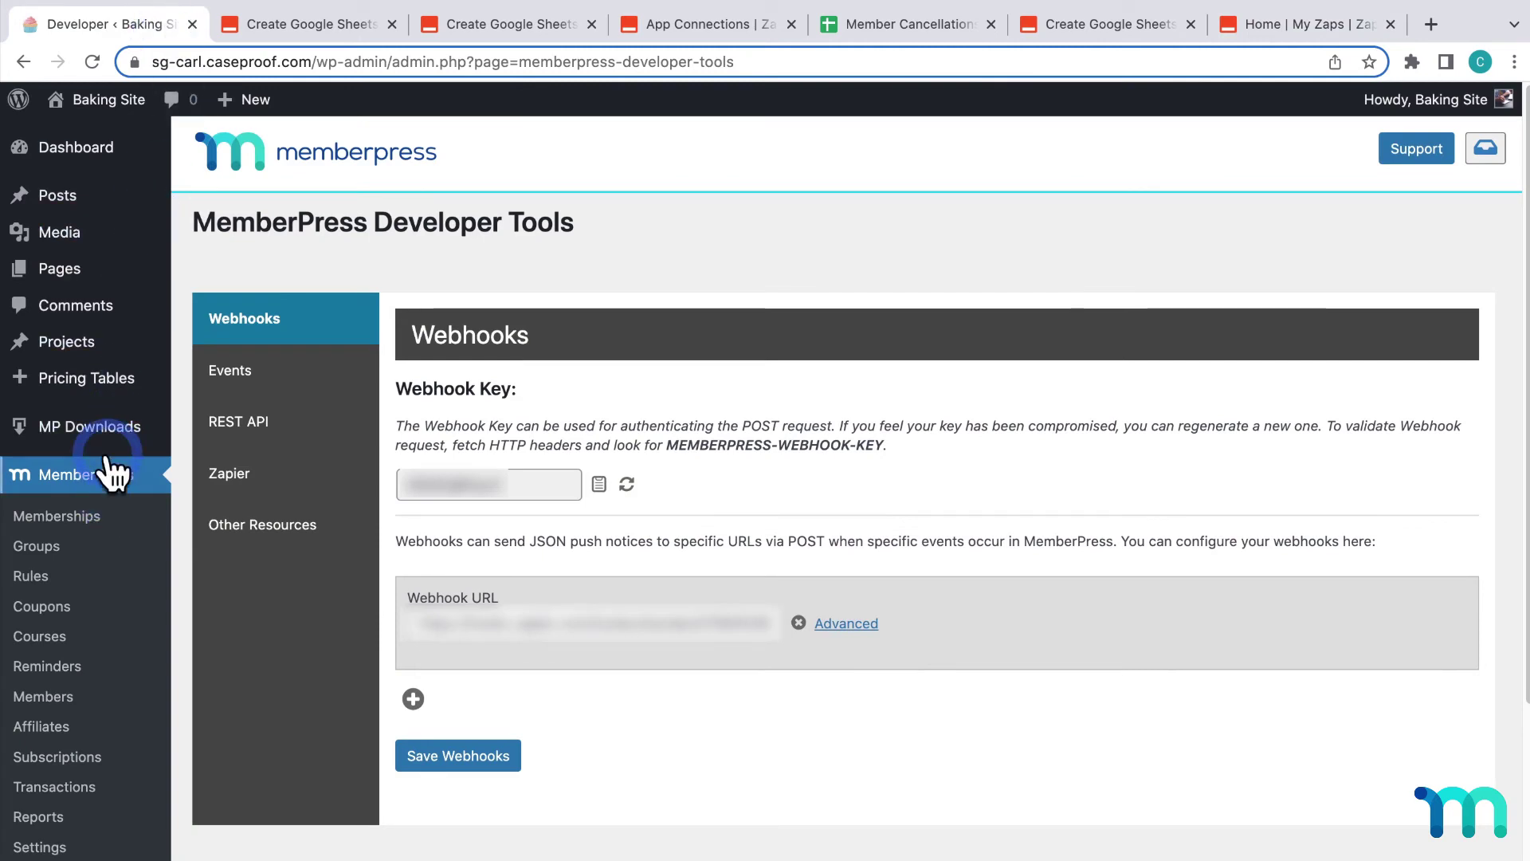
left_click(69, 701)
left_click(73, 757)
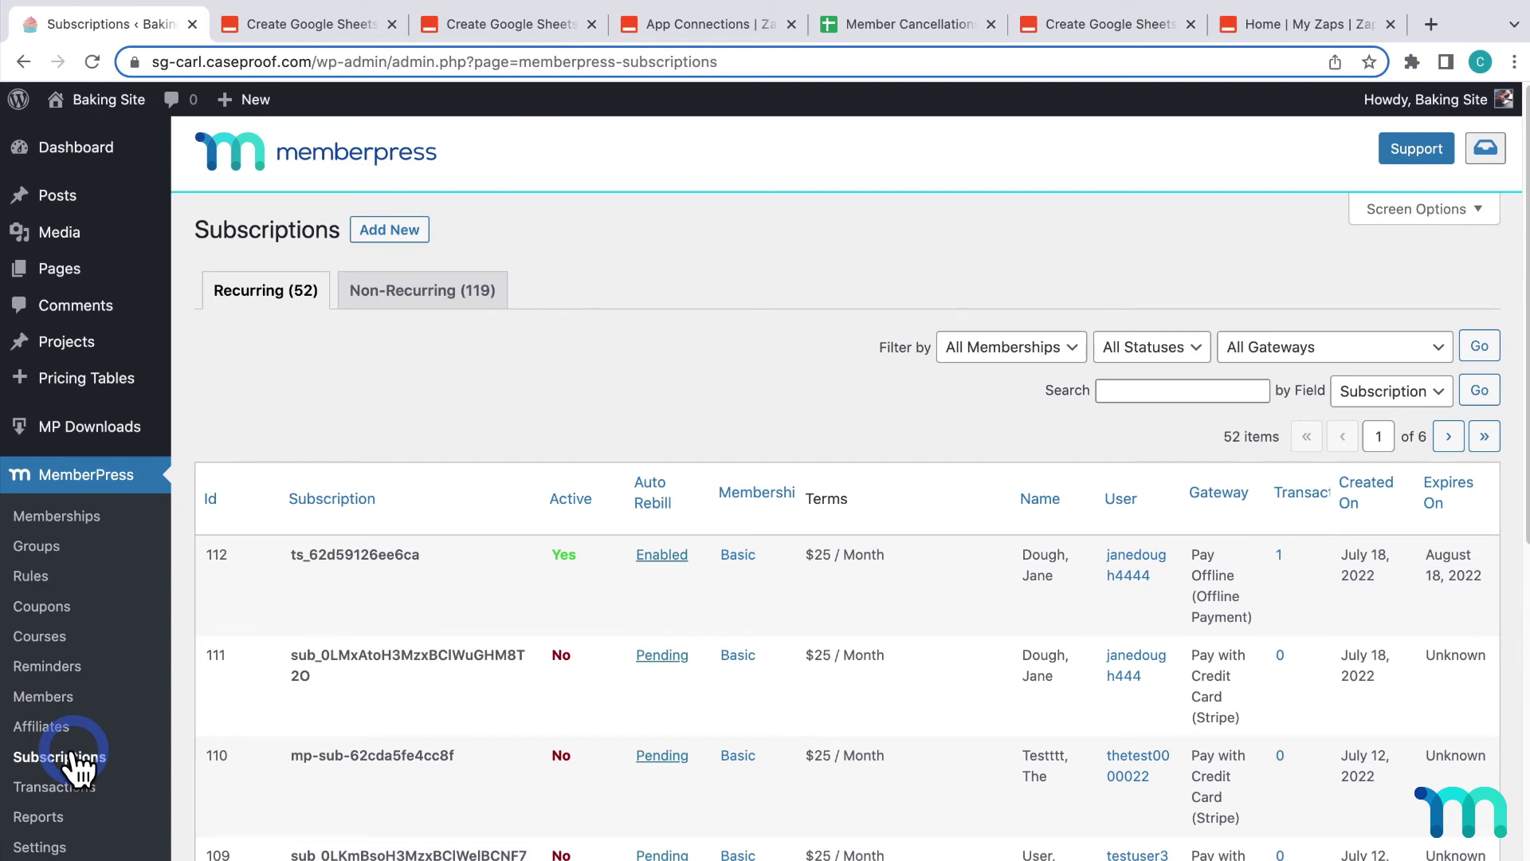
scroll(478, 522, "down", 3)
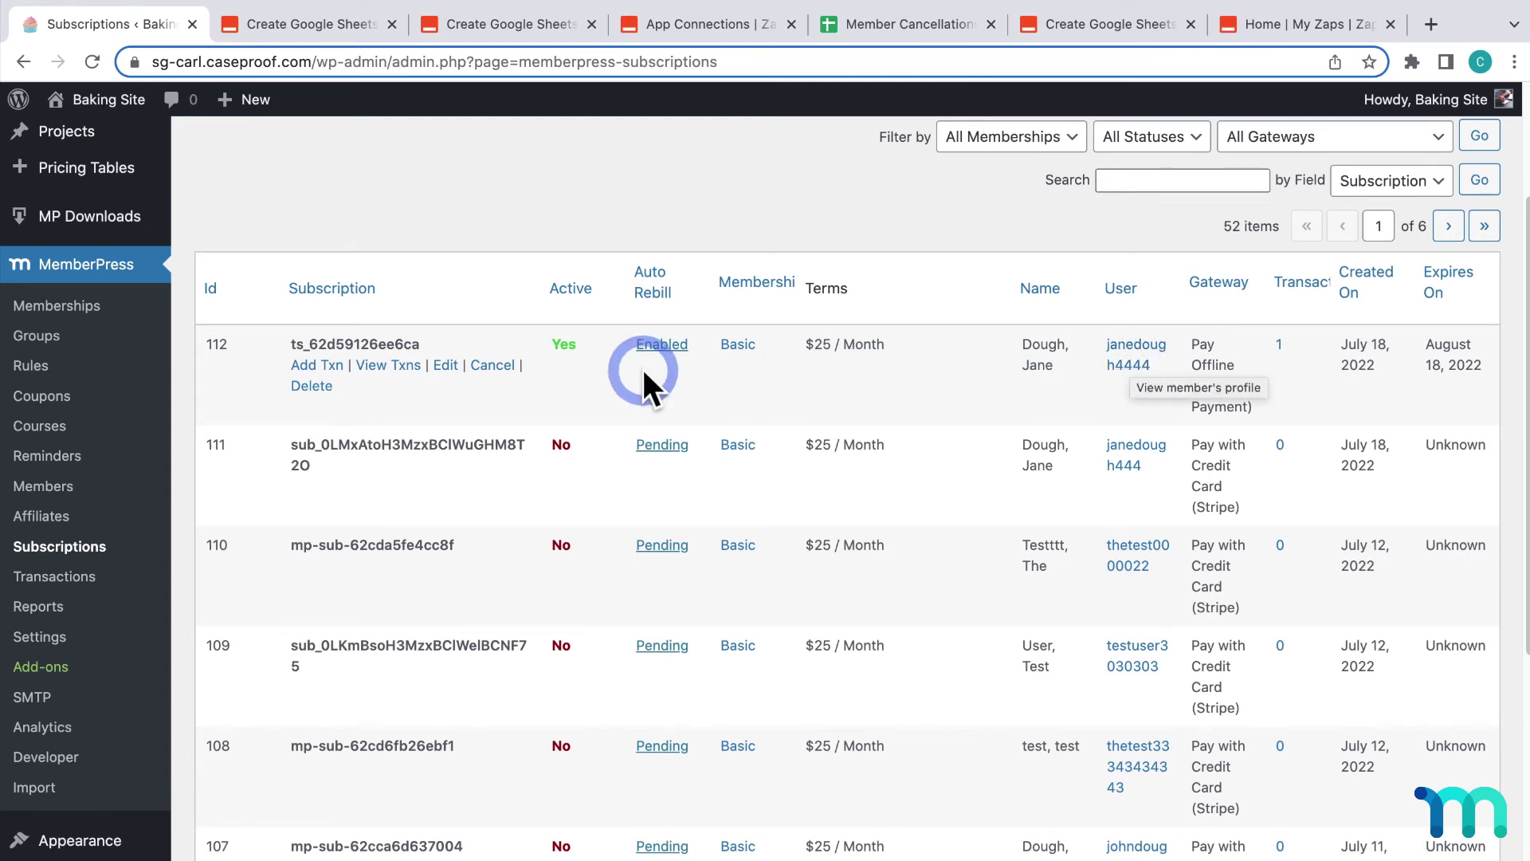
left_click(493, 366)
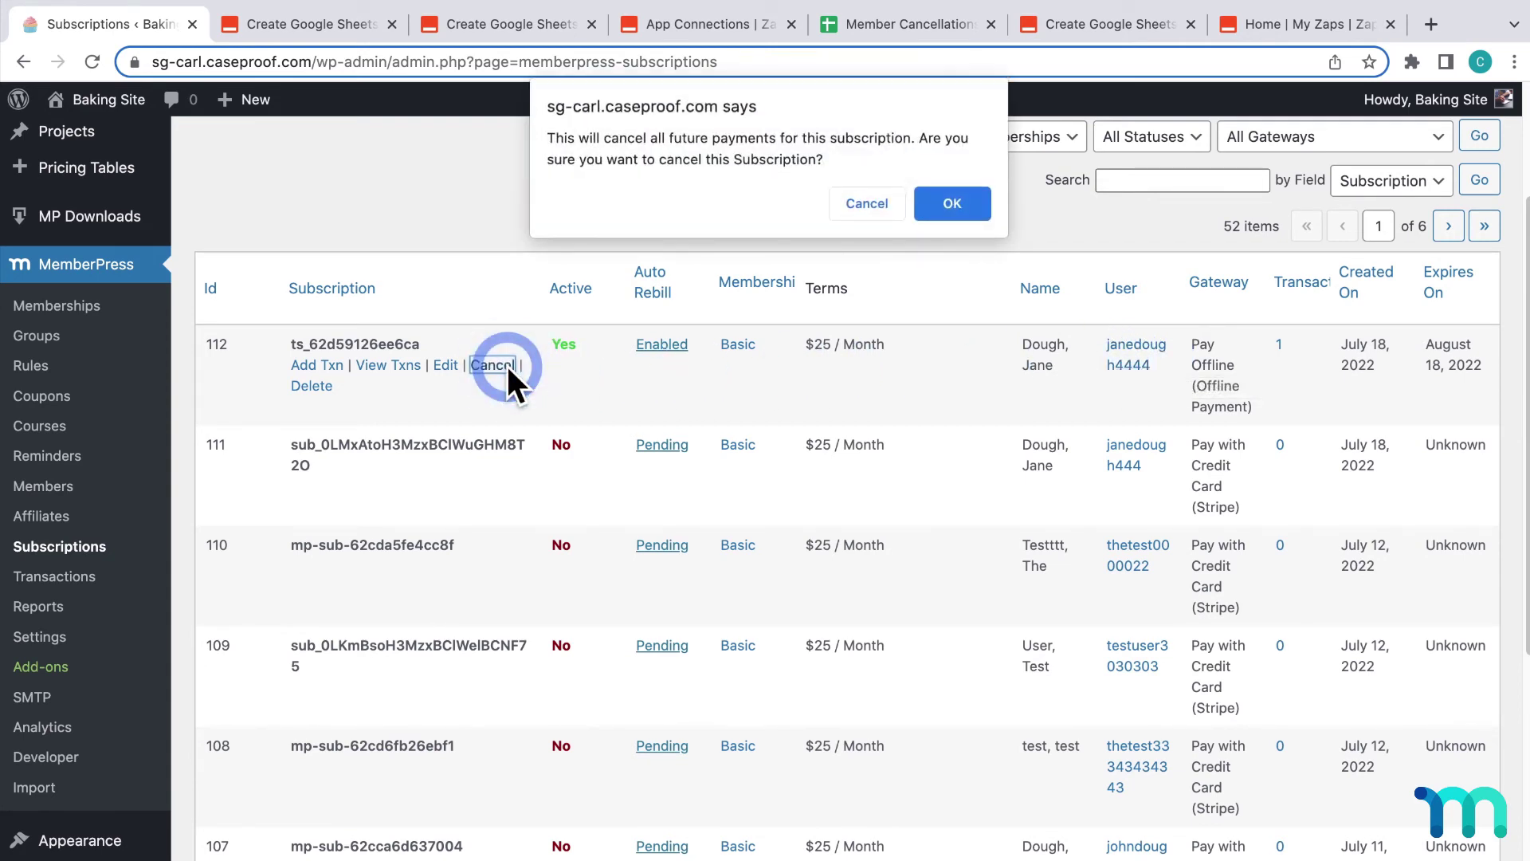
left_click(949, 200)
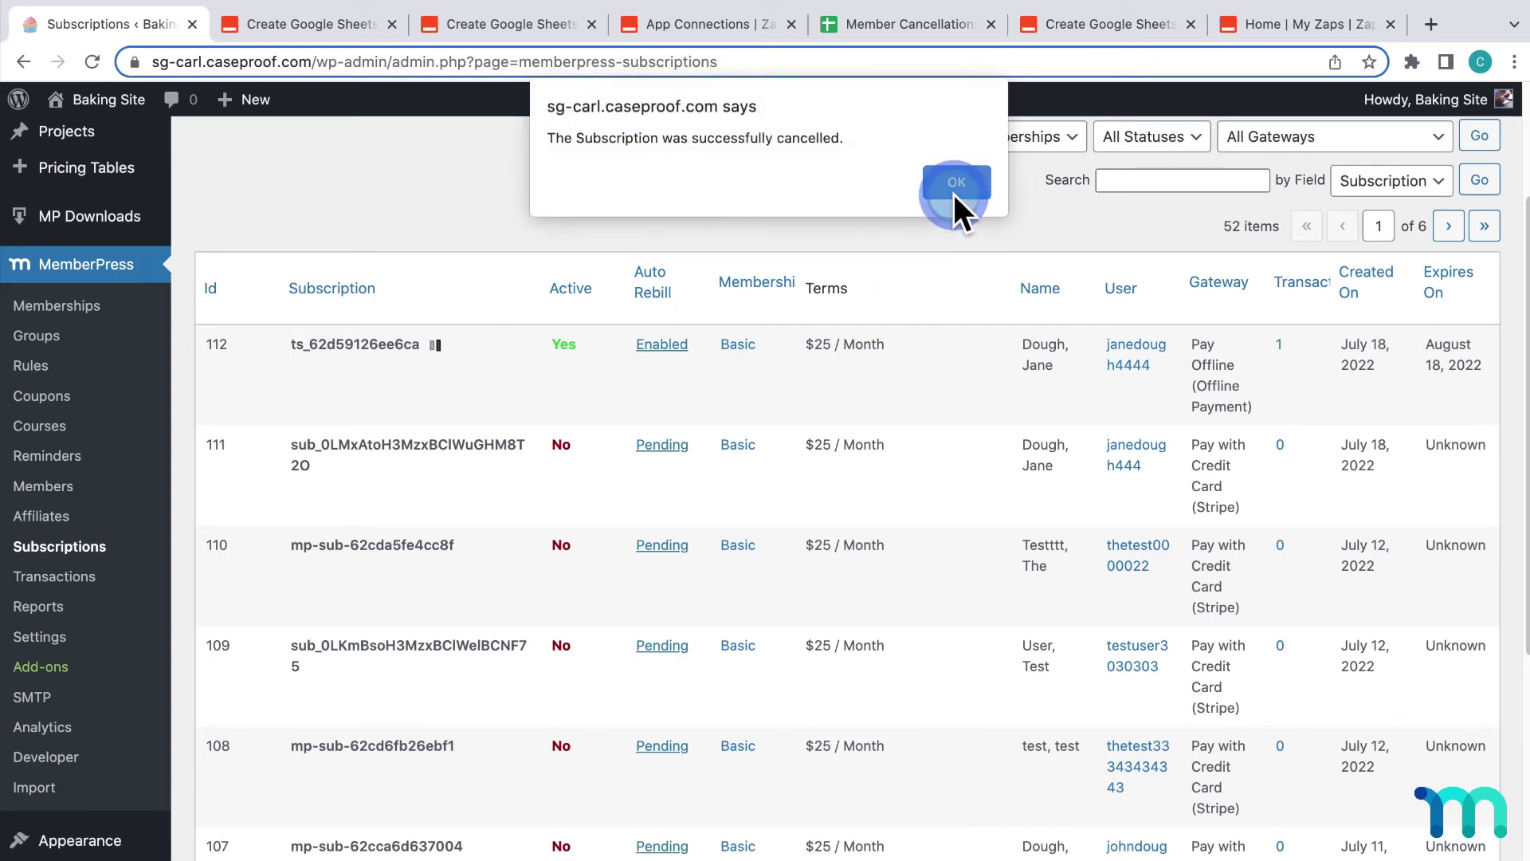
left_click(953, 194)
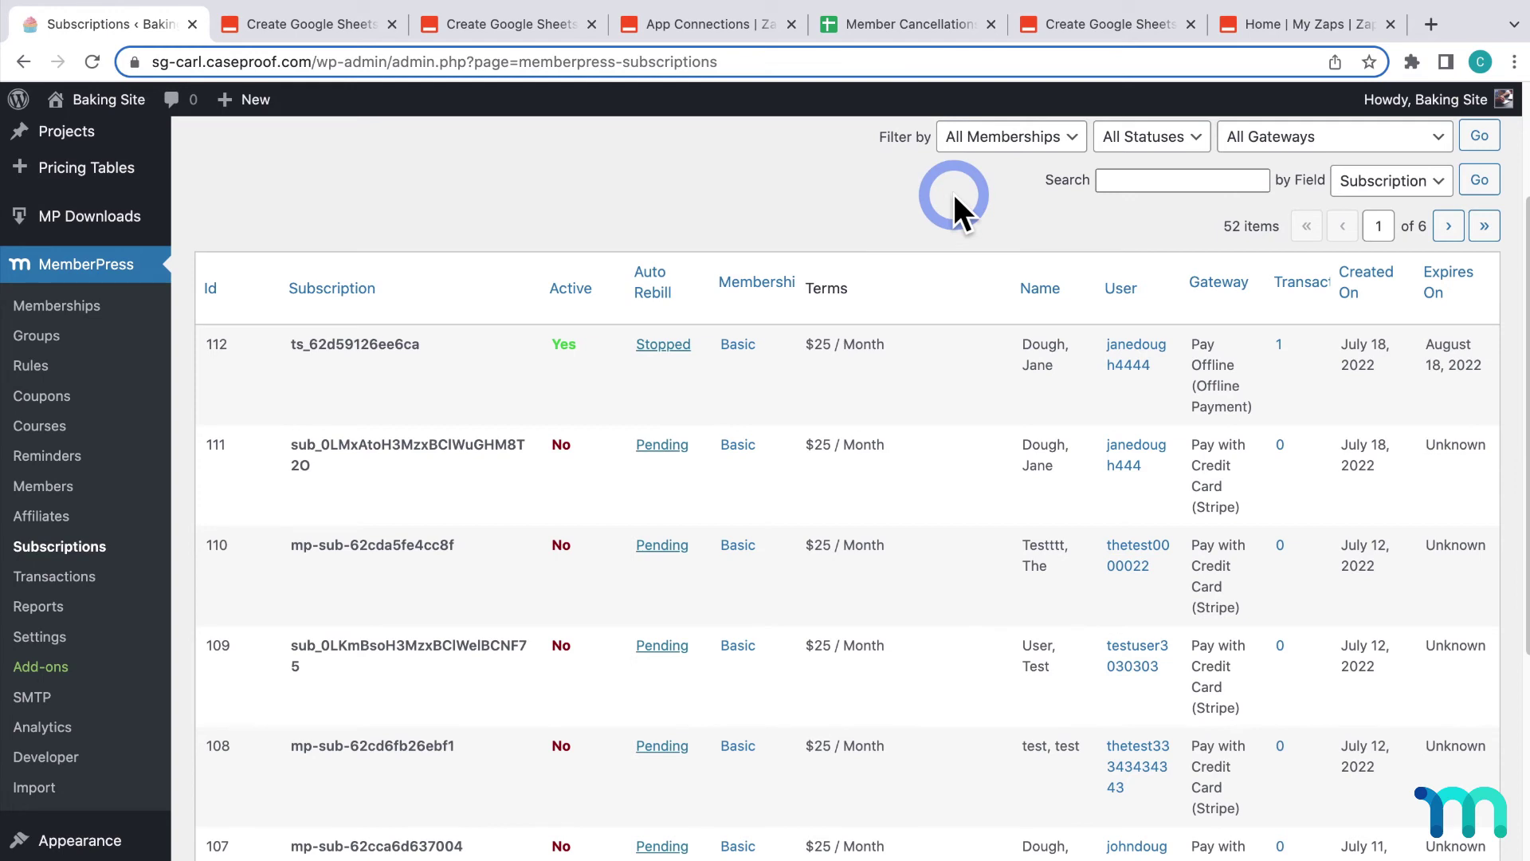
left_click(948, 21)
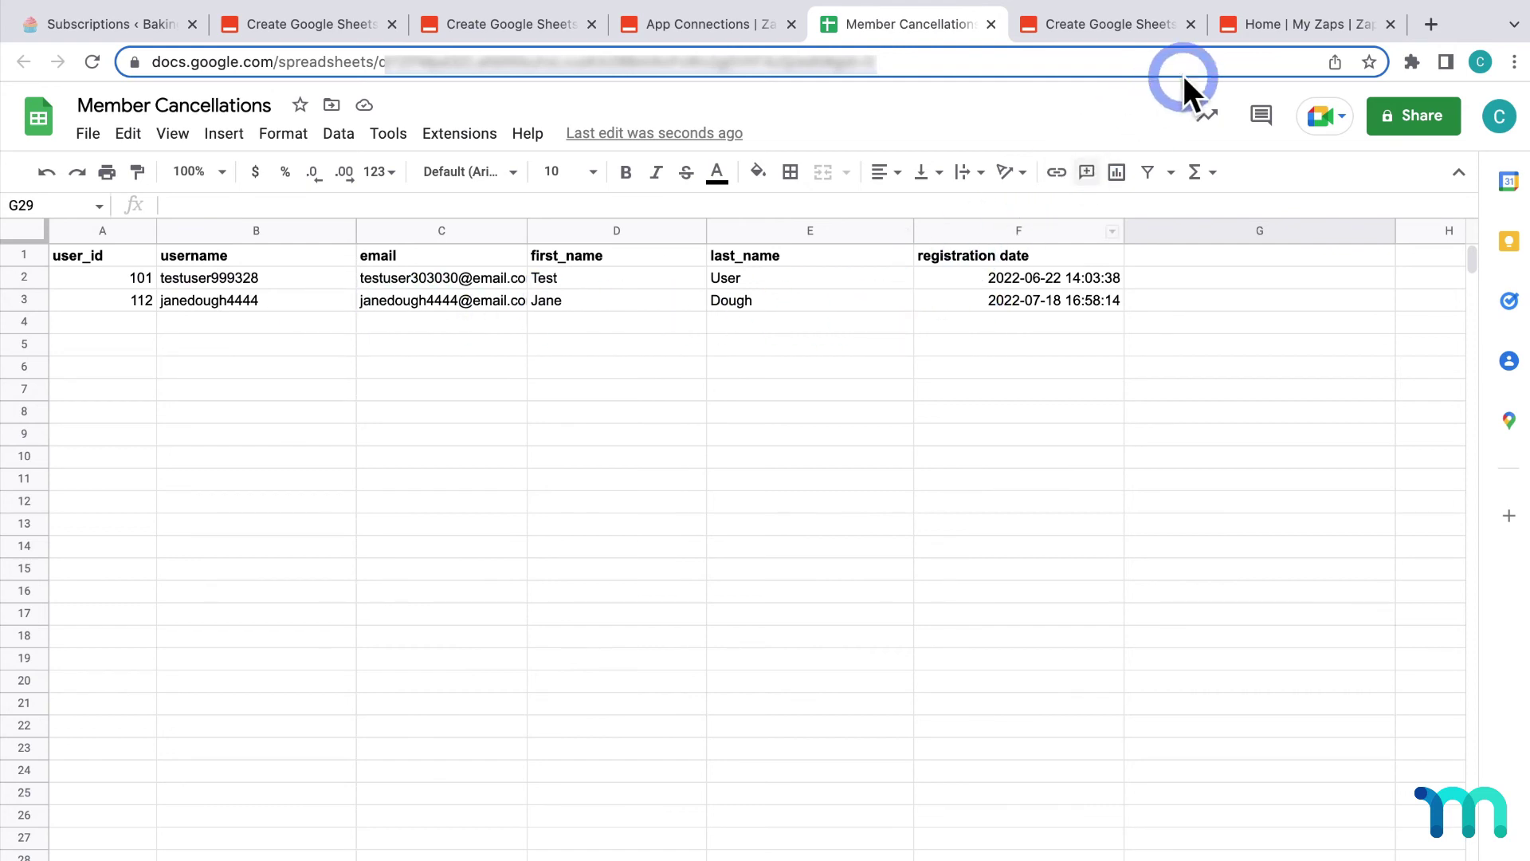
- After checking user 112's new row, return to the Home | My Zaps tab
left_click(1236, 30)
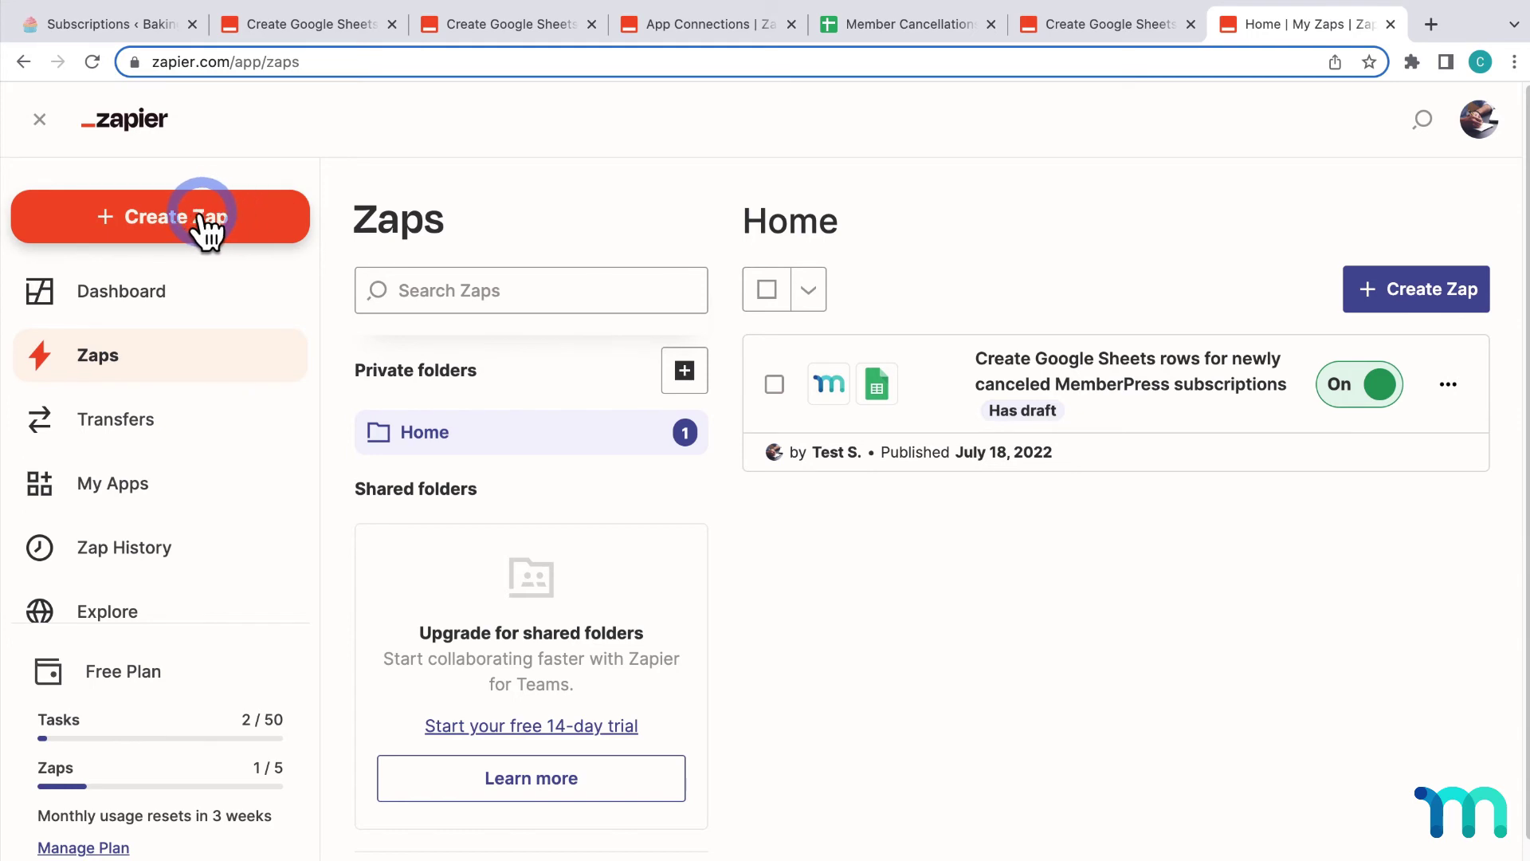
- Create a new Zap with the MemberPress Subscription Stopped trigger
left_click(169, 227)
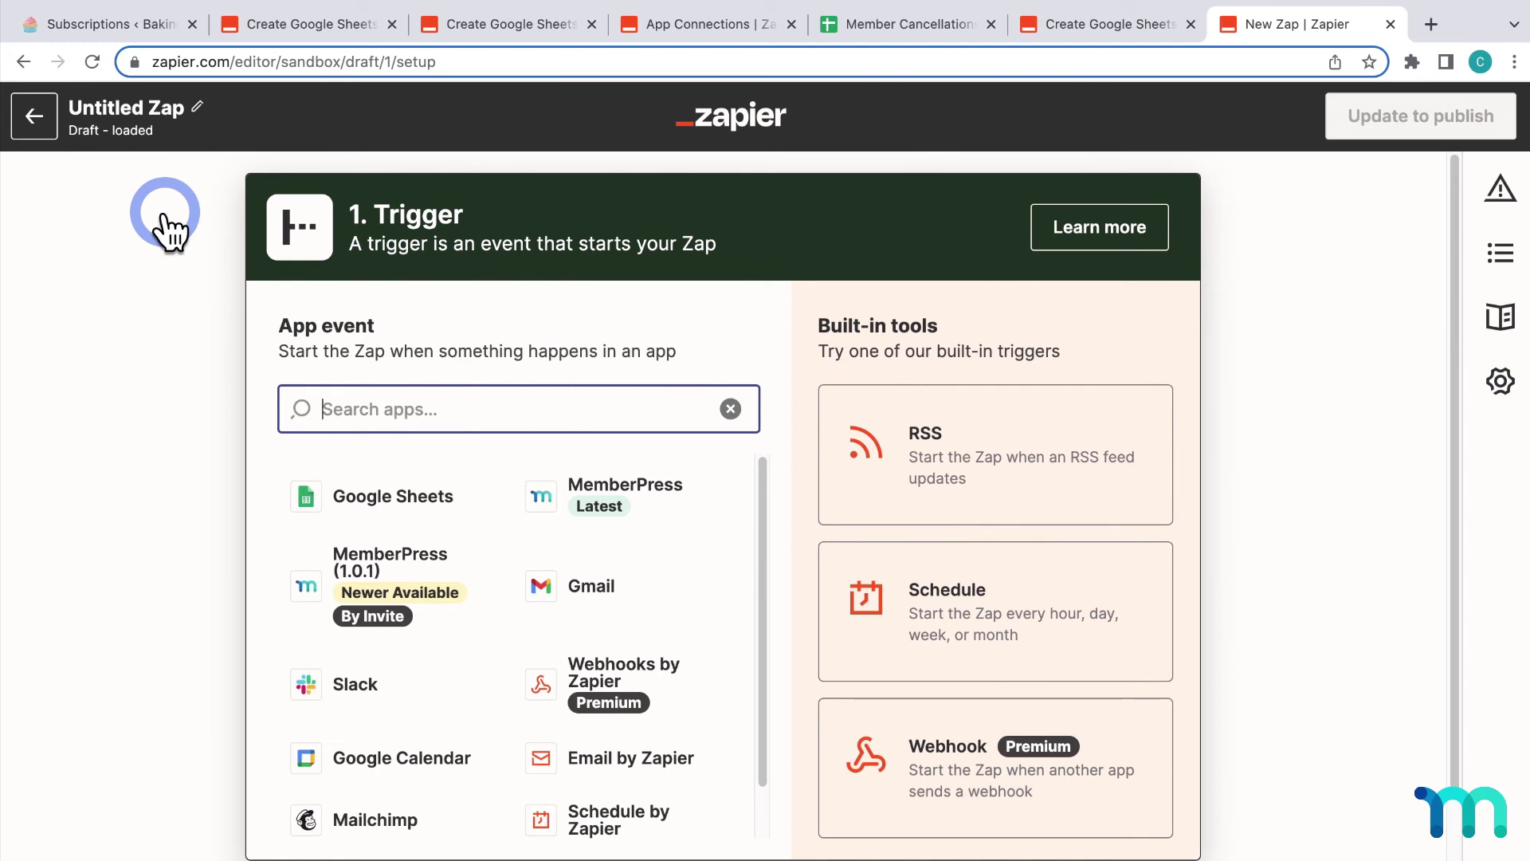
left_click(604, 502)
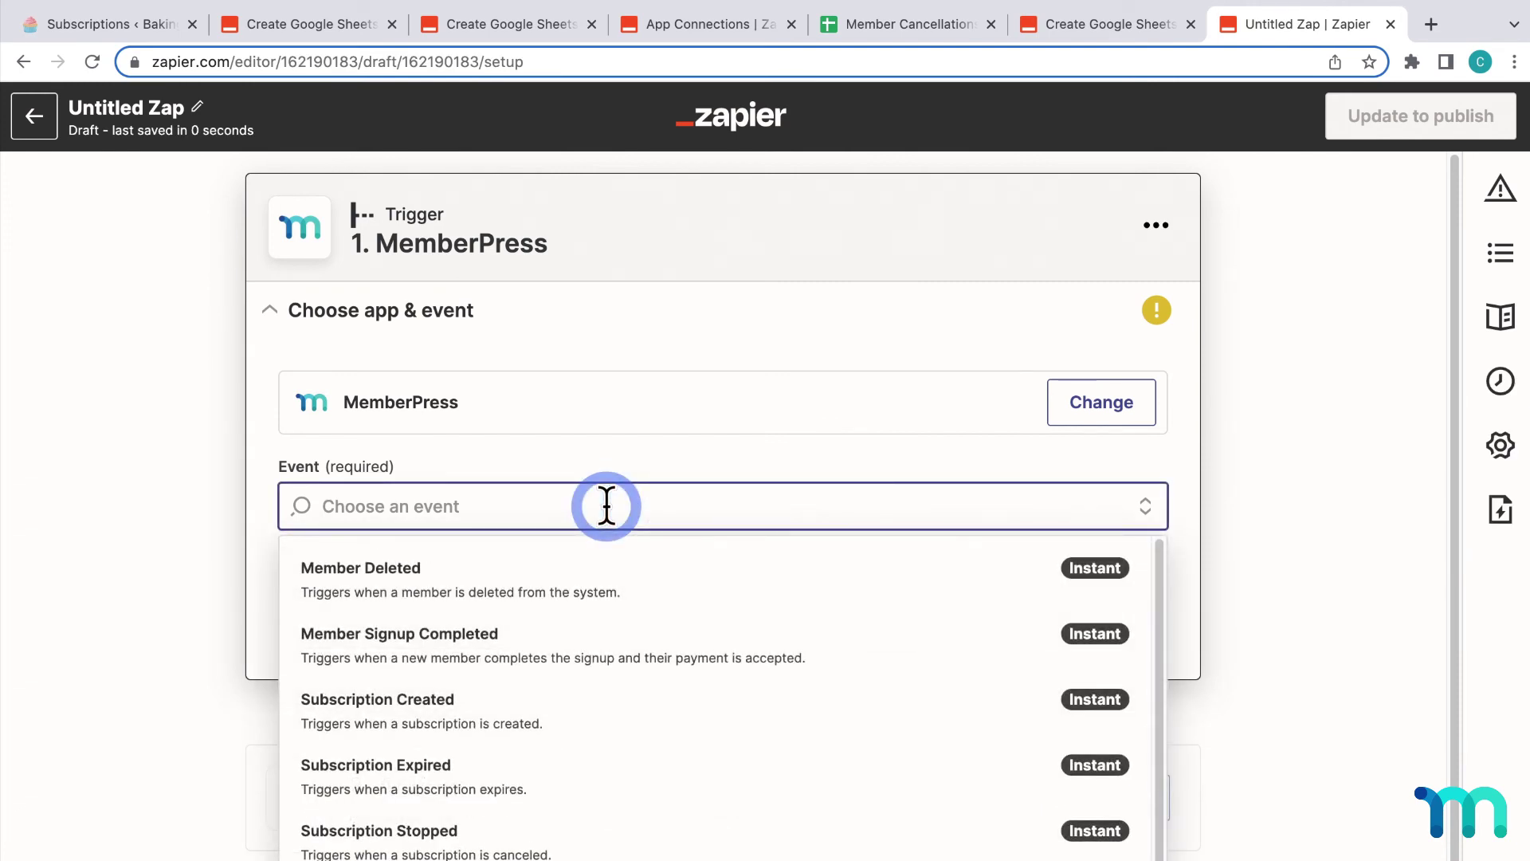
left_click(472, 833)
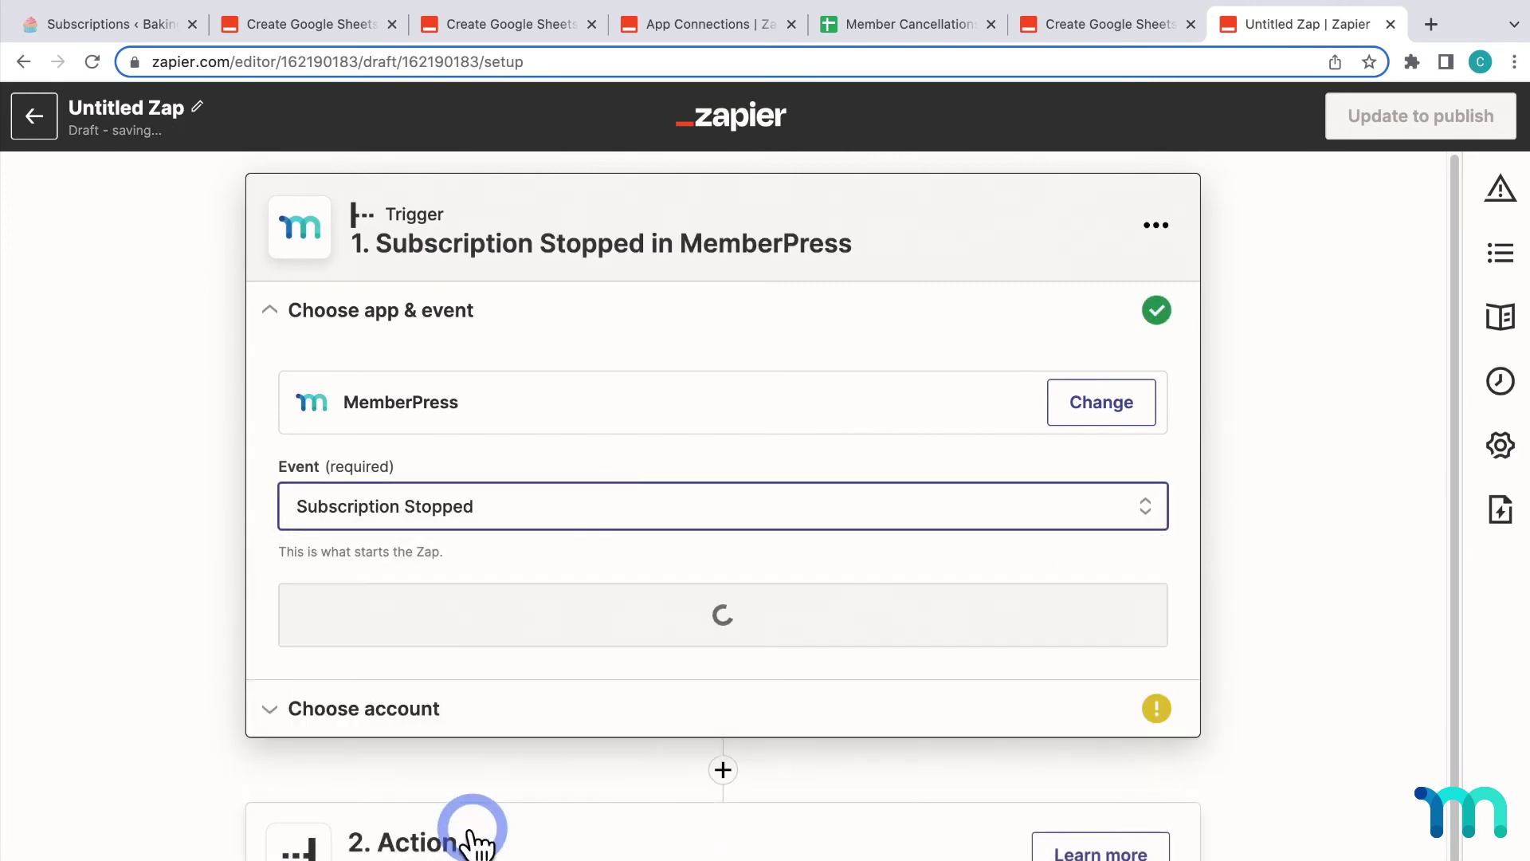
- Choose the connected MemberPress account and test the trigger to pull a sample subscription
left_click(677, 626)
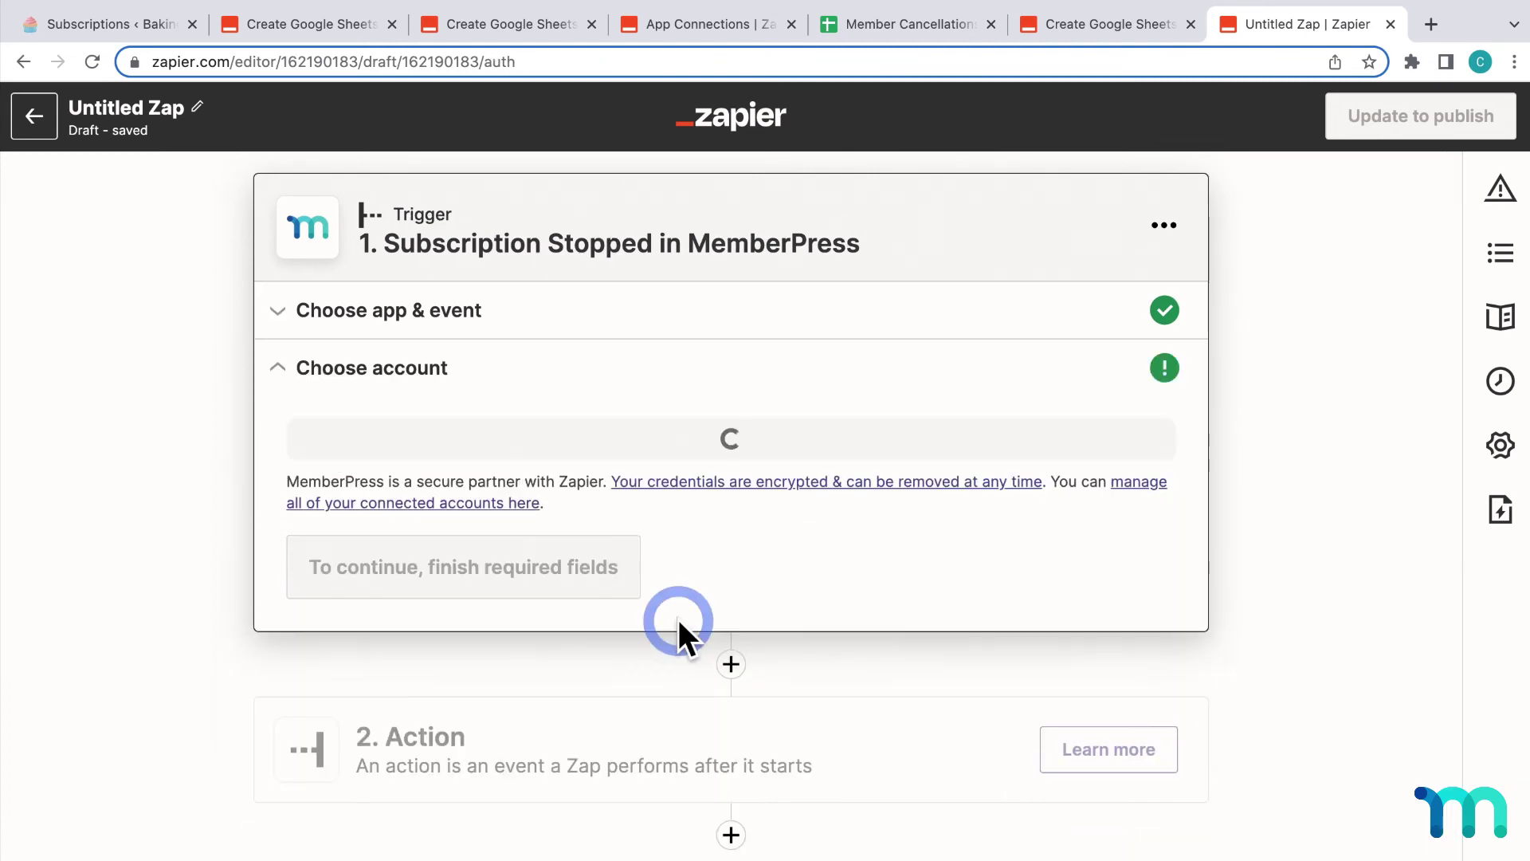
left_click(648, 476)
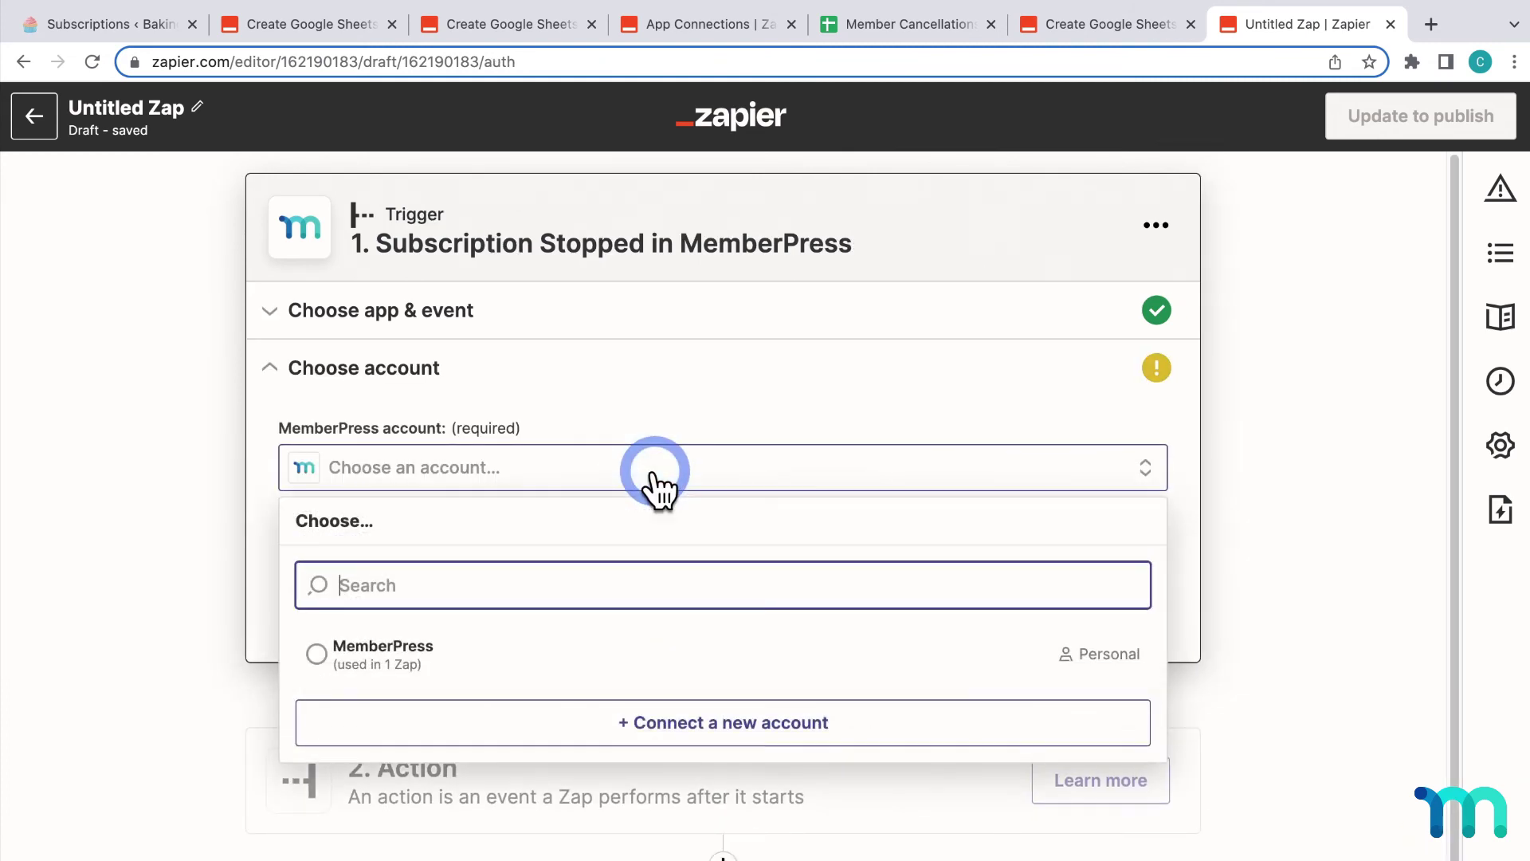
left_click(587, 564)
left_click(433, 652)
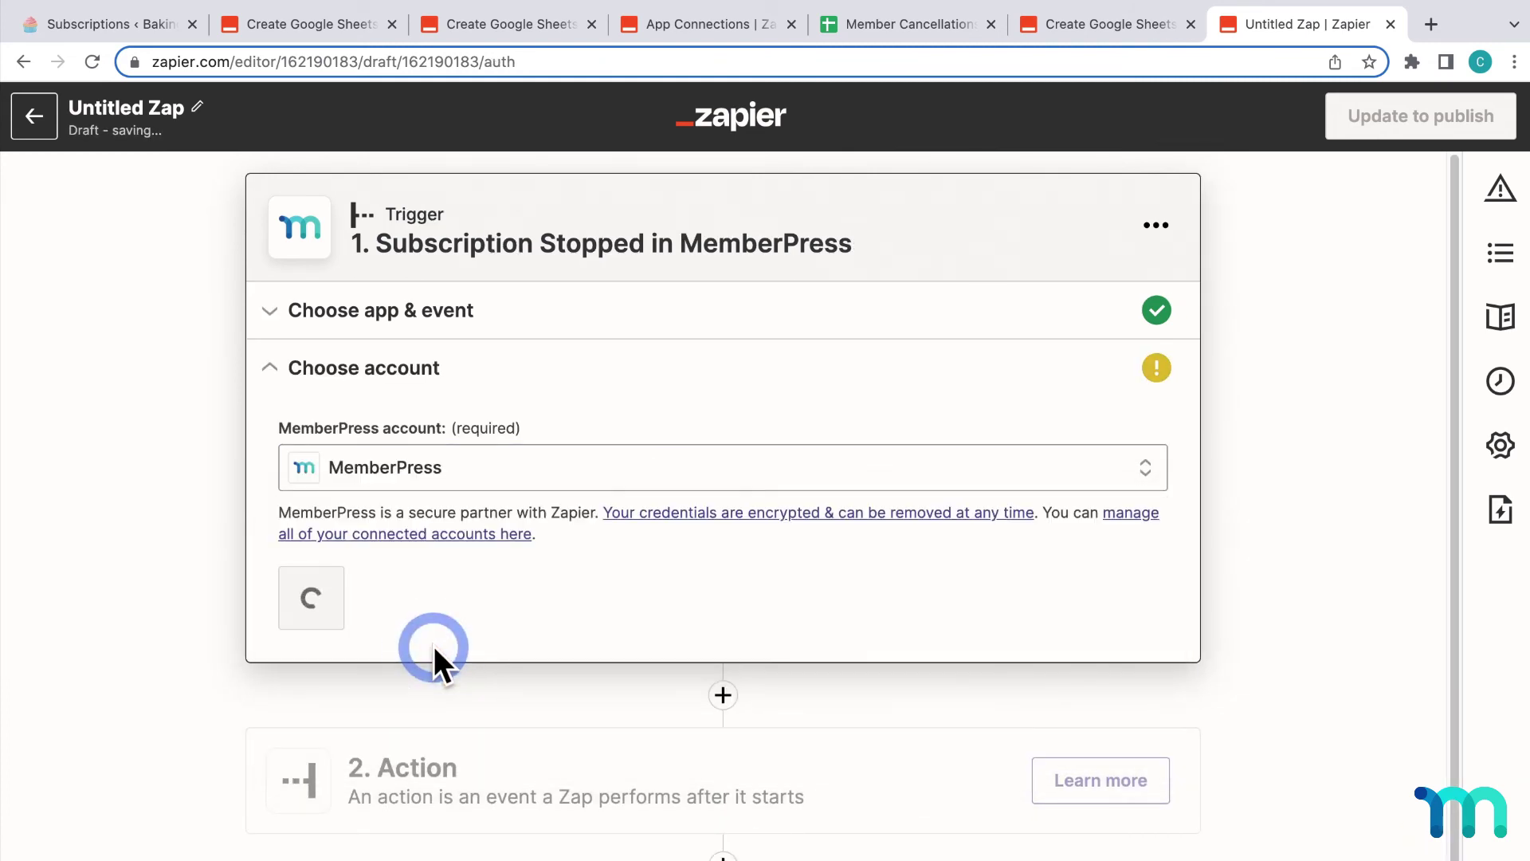
left_click(399, 623)
left_click(702, 761)
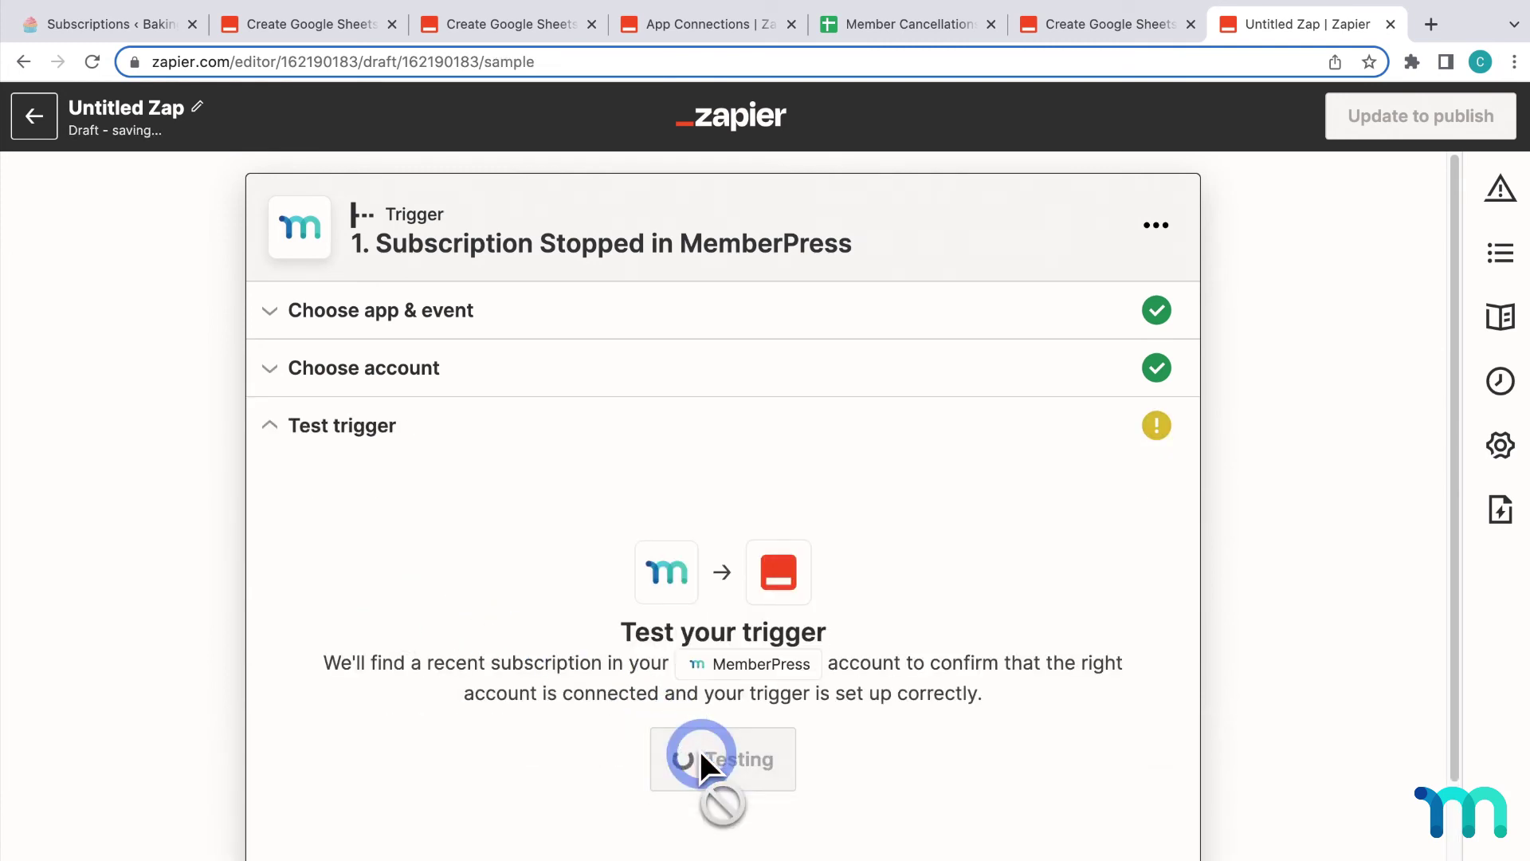
scroll(1181, 569, "down", 10)
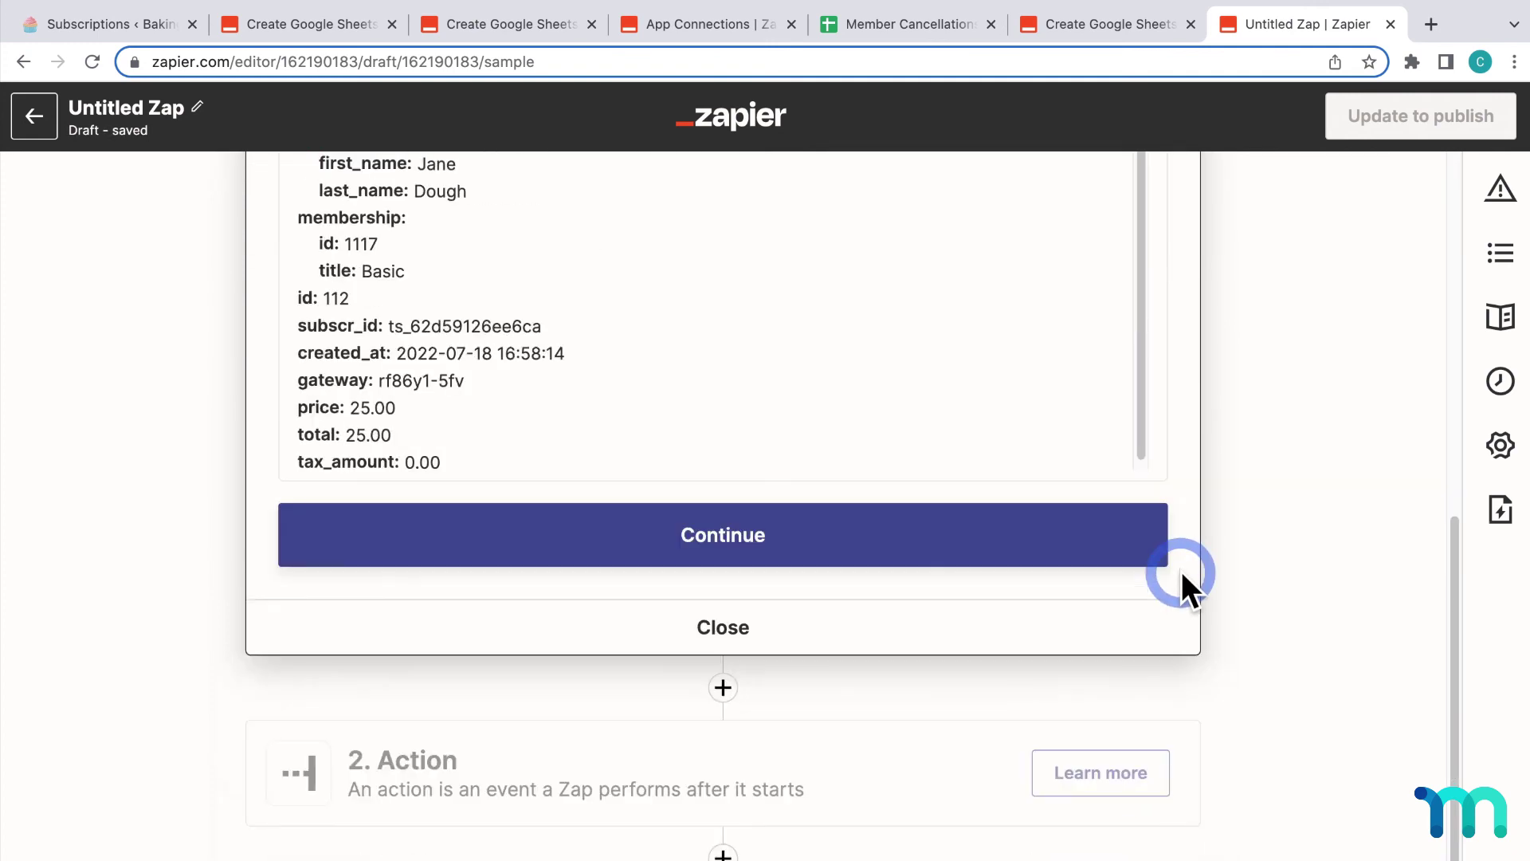
- Set the action to Google Sheets with the Create Spreadsheet Row event
left_click(1012, 536)
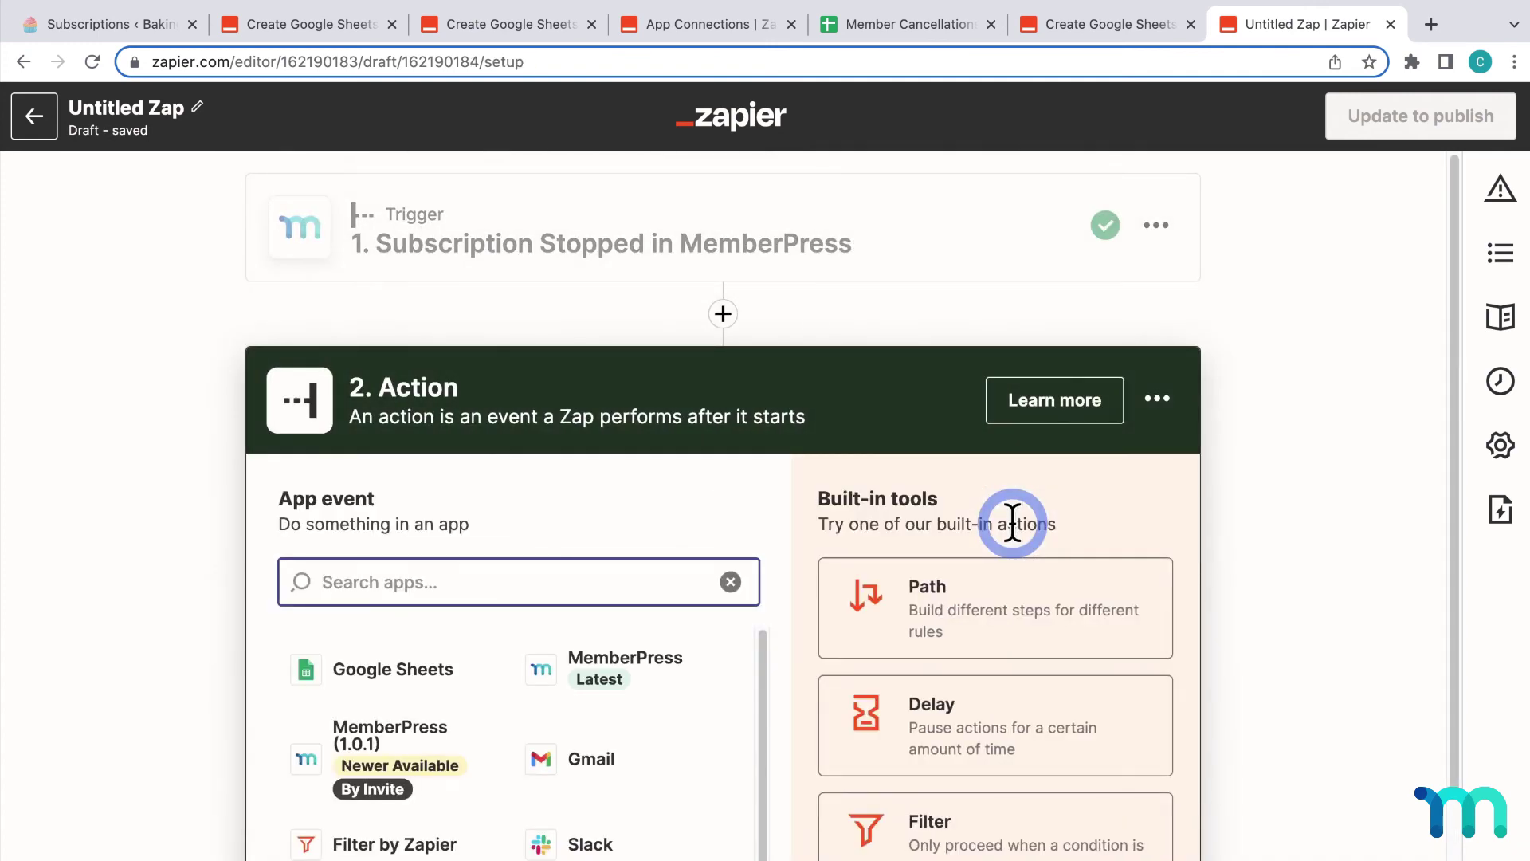
left_click(424, 664)
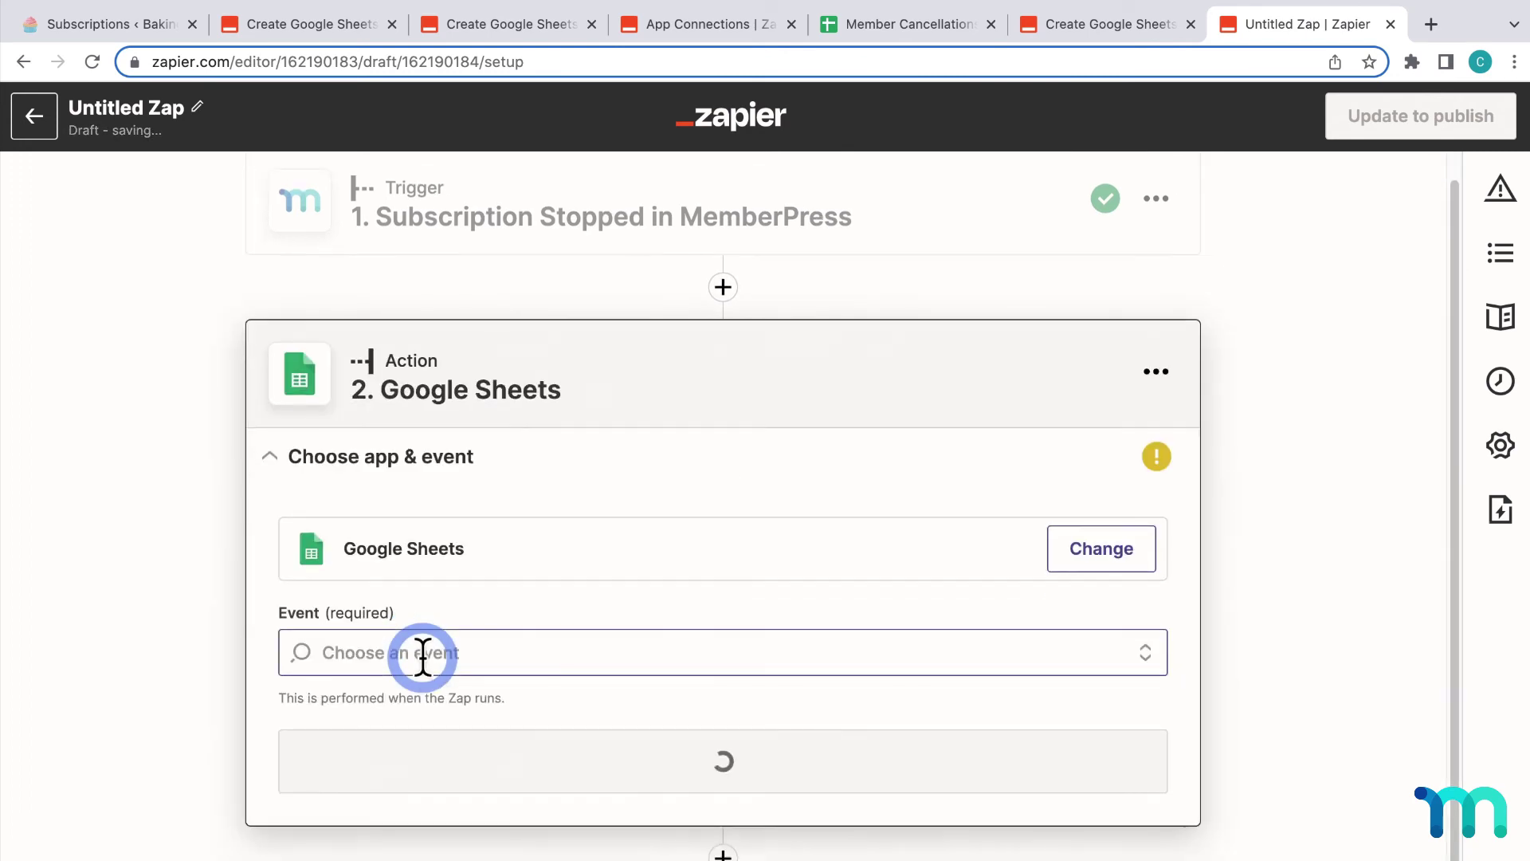
left_click(455, 654)
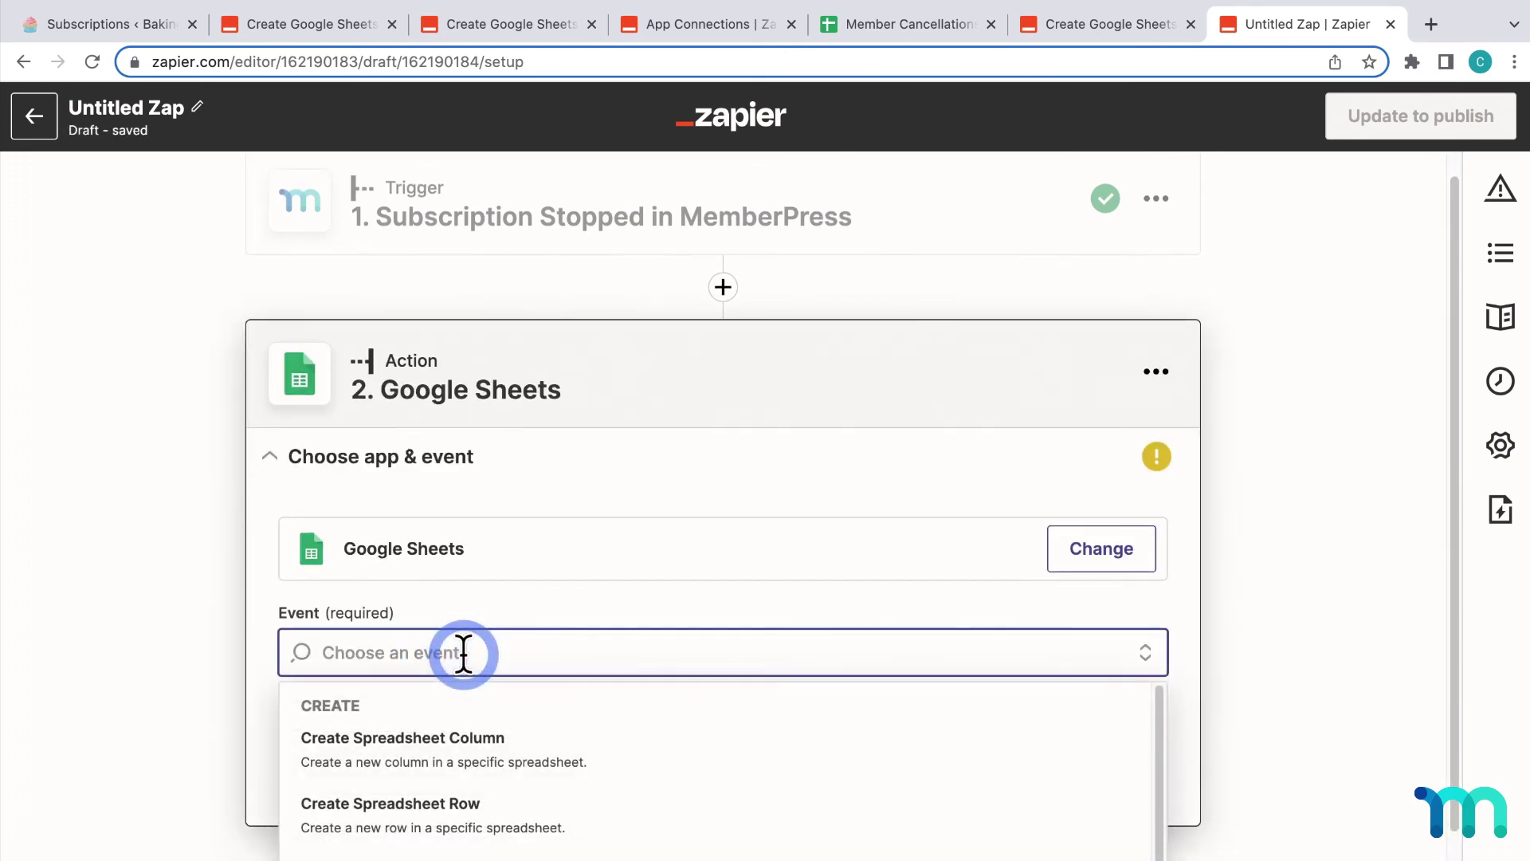
left_click(486, 793)
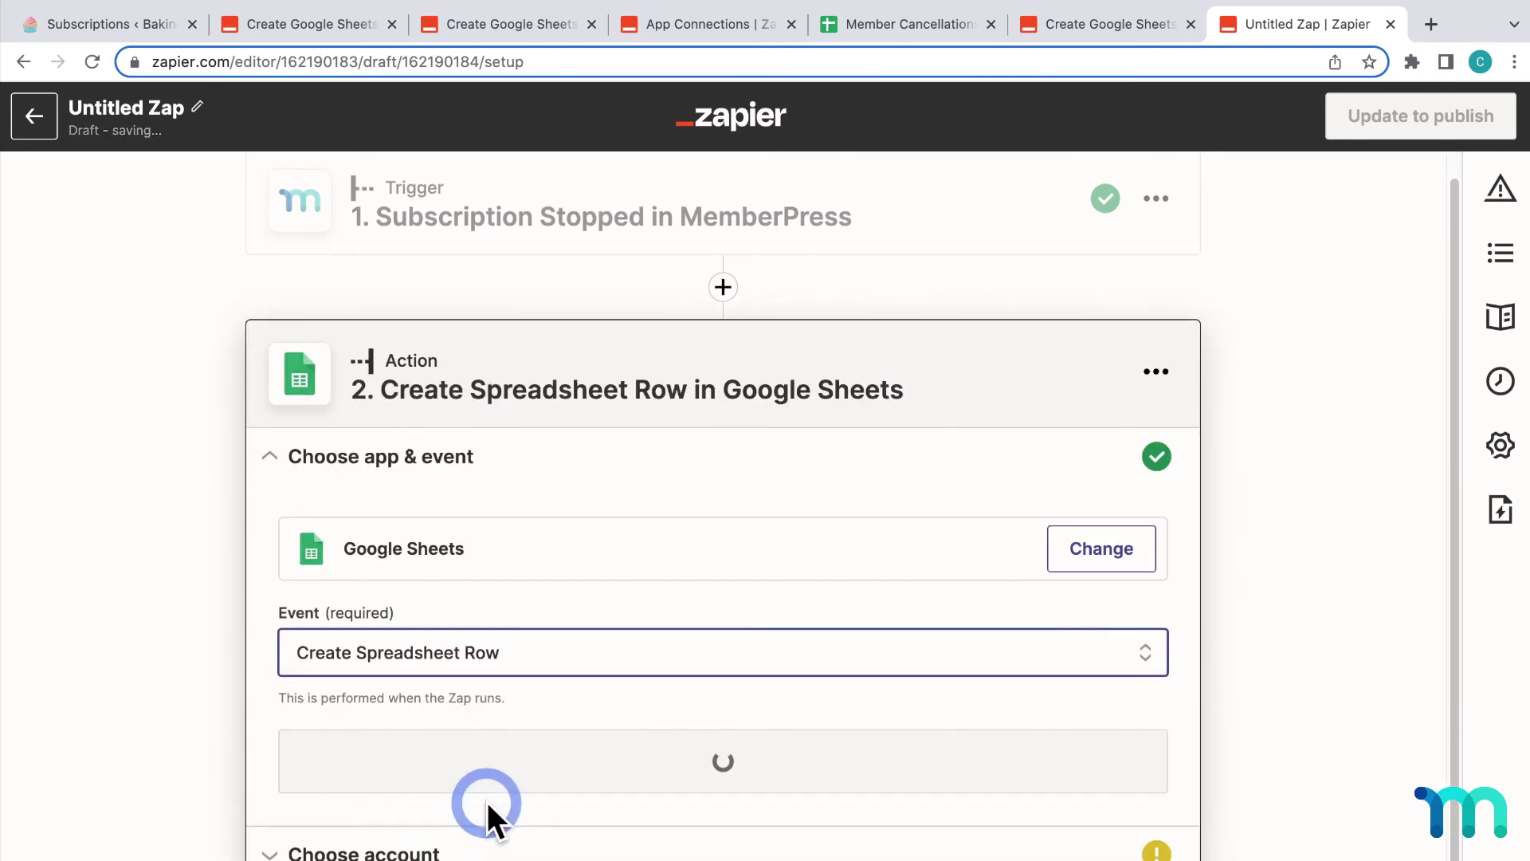
- Connect the action to the linked Google Sheets account
scroll(734, 638, "down", 1)
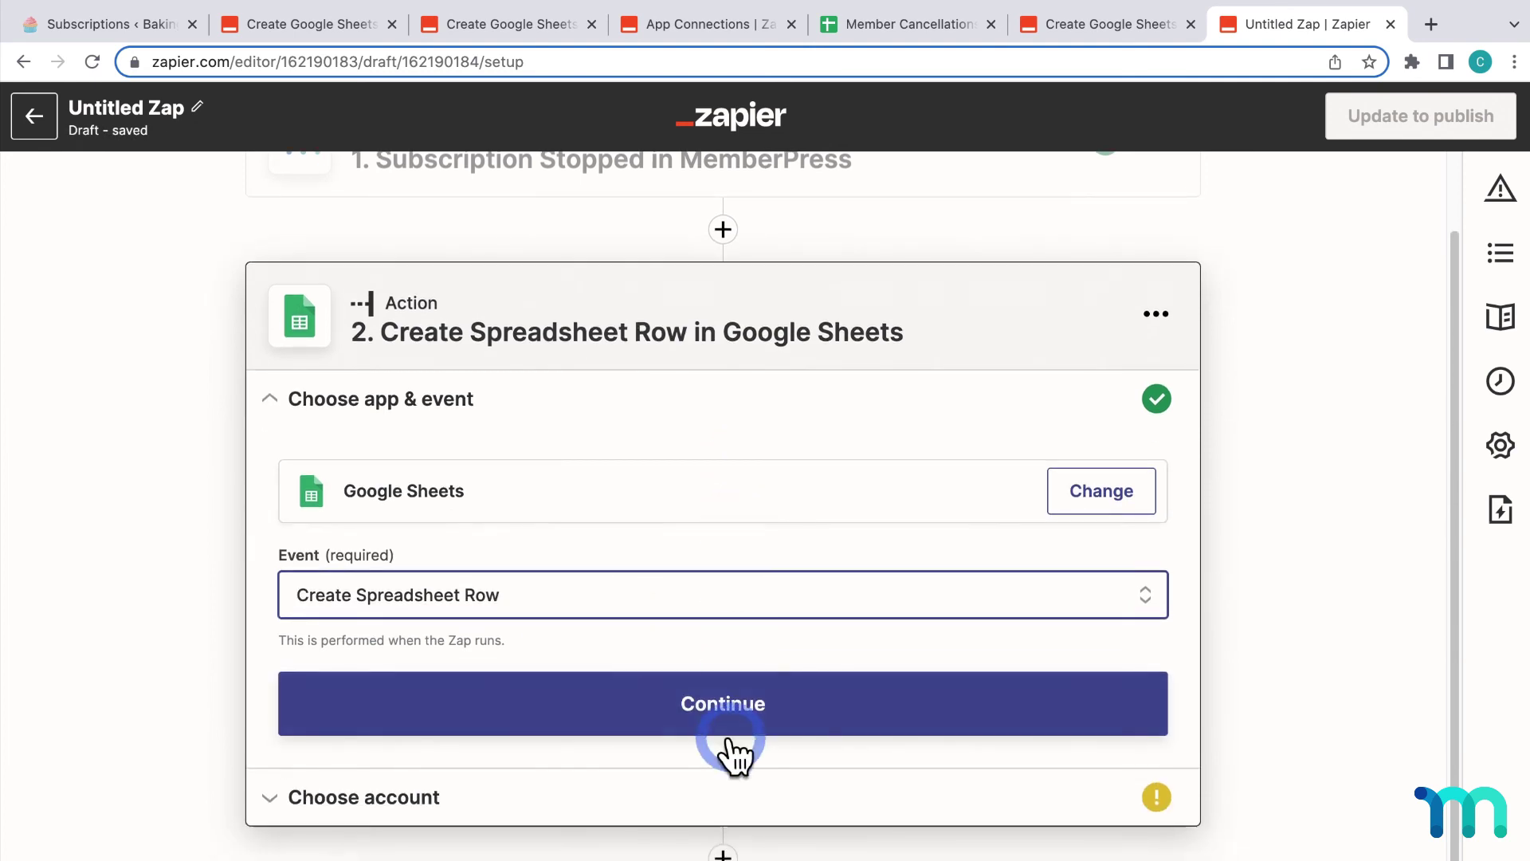
left_click(737, 725)
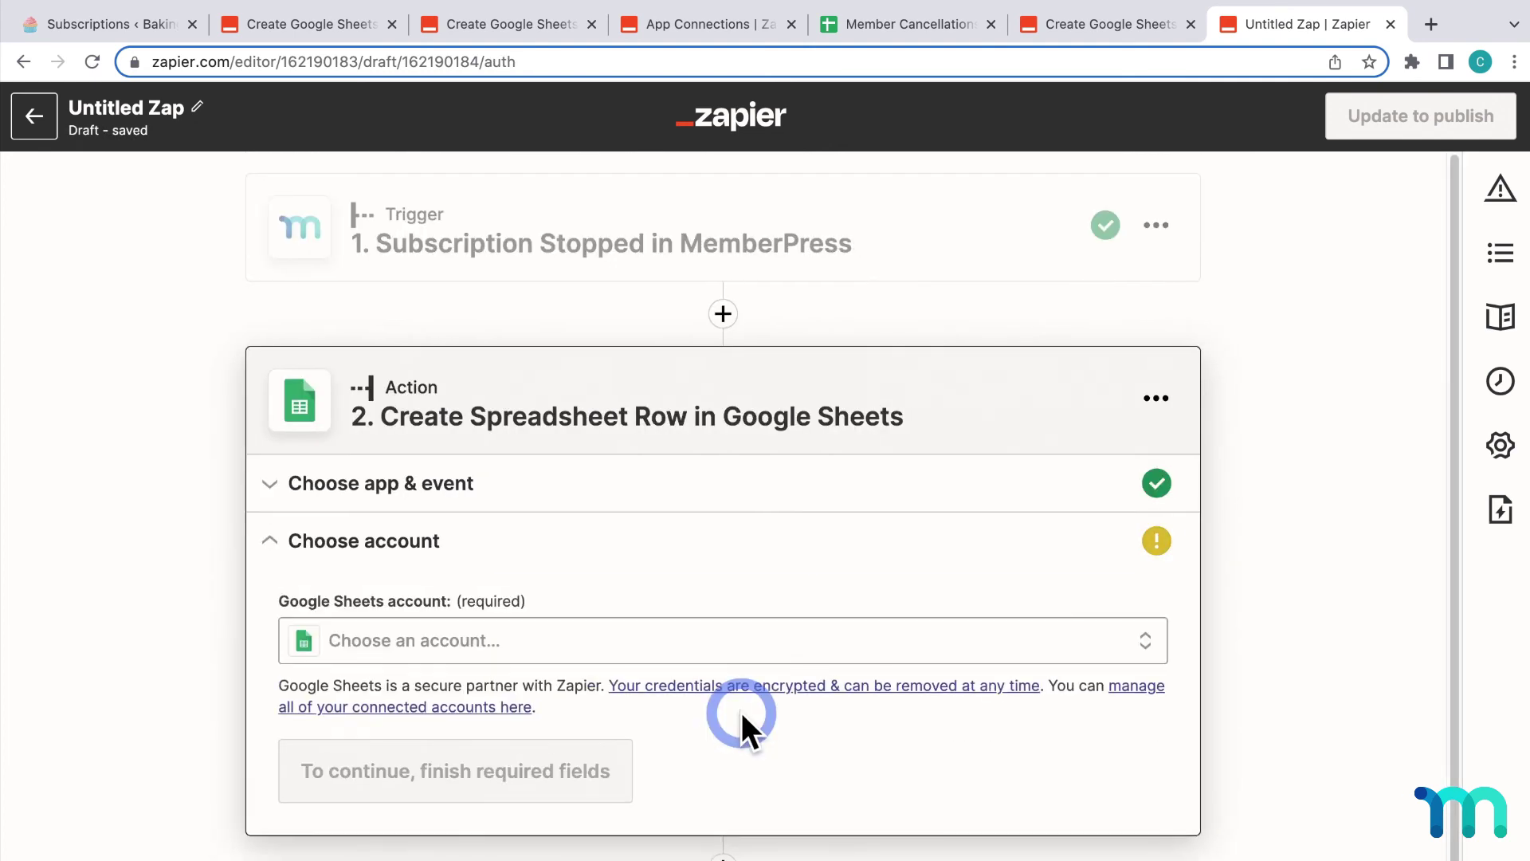
left_click(730, 649)
left_click(528, 814)
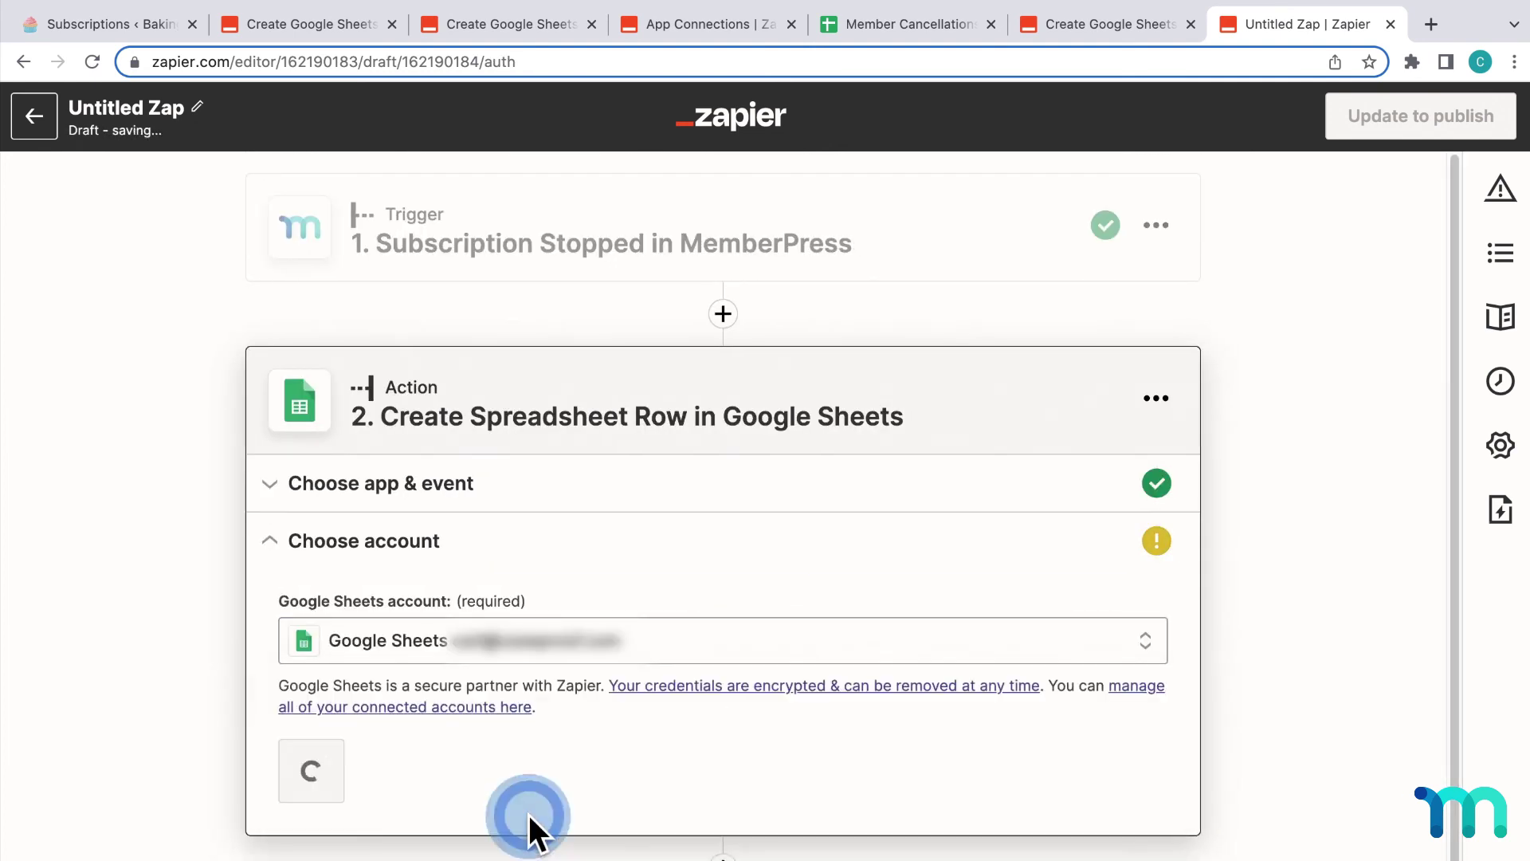
scroll(717, 605, "down", 1)
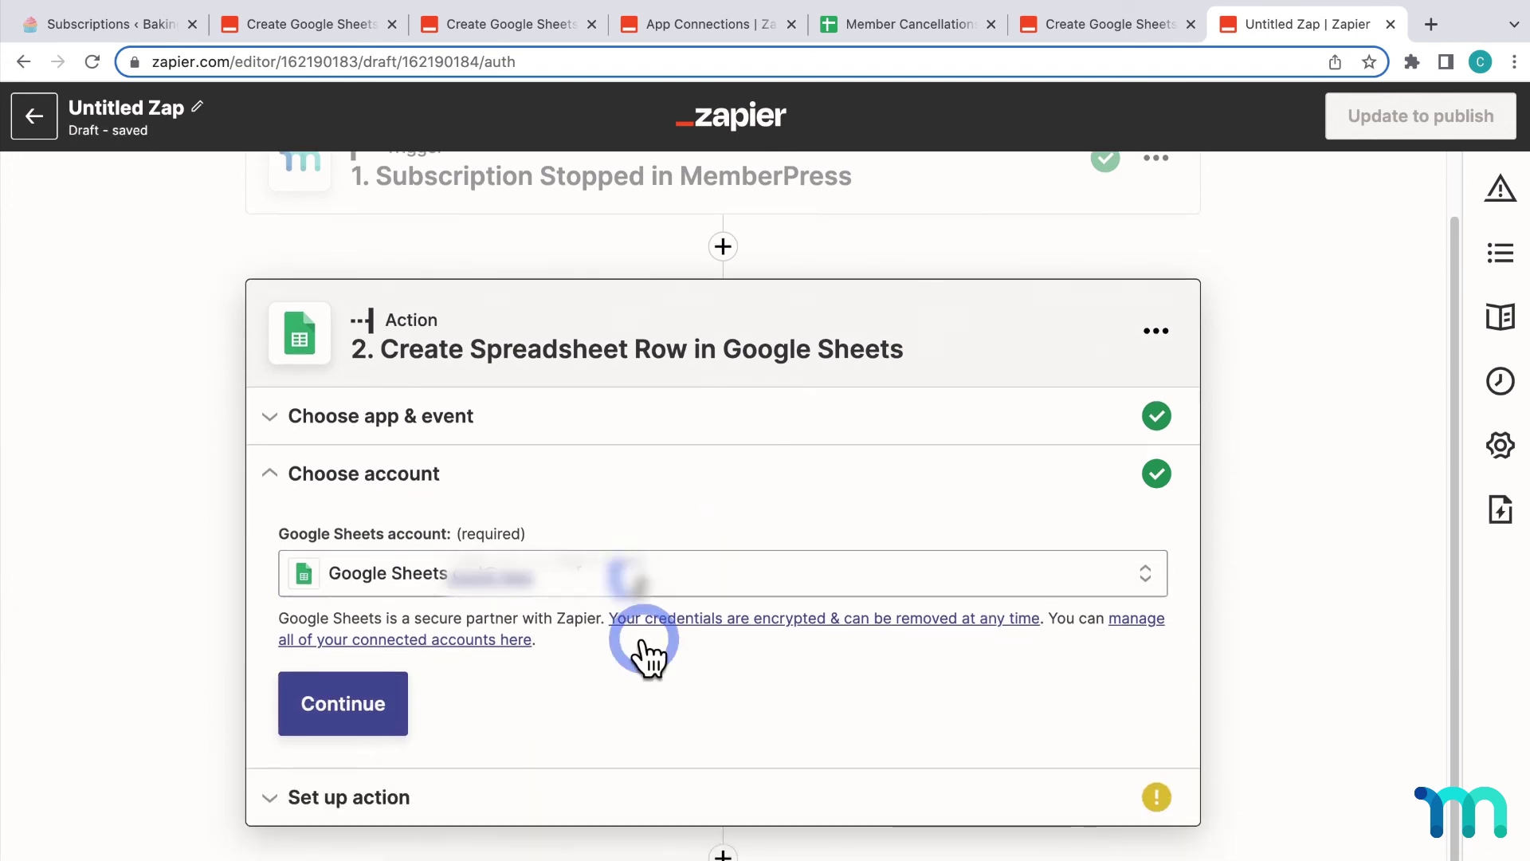
left_click(386, 708)
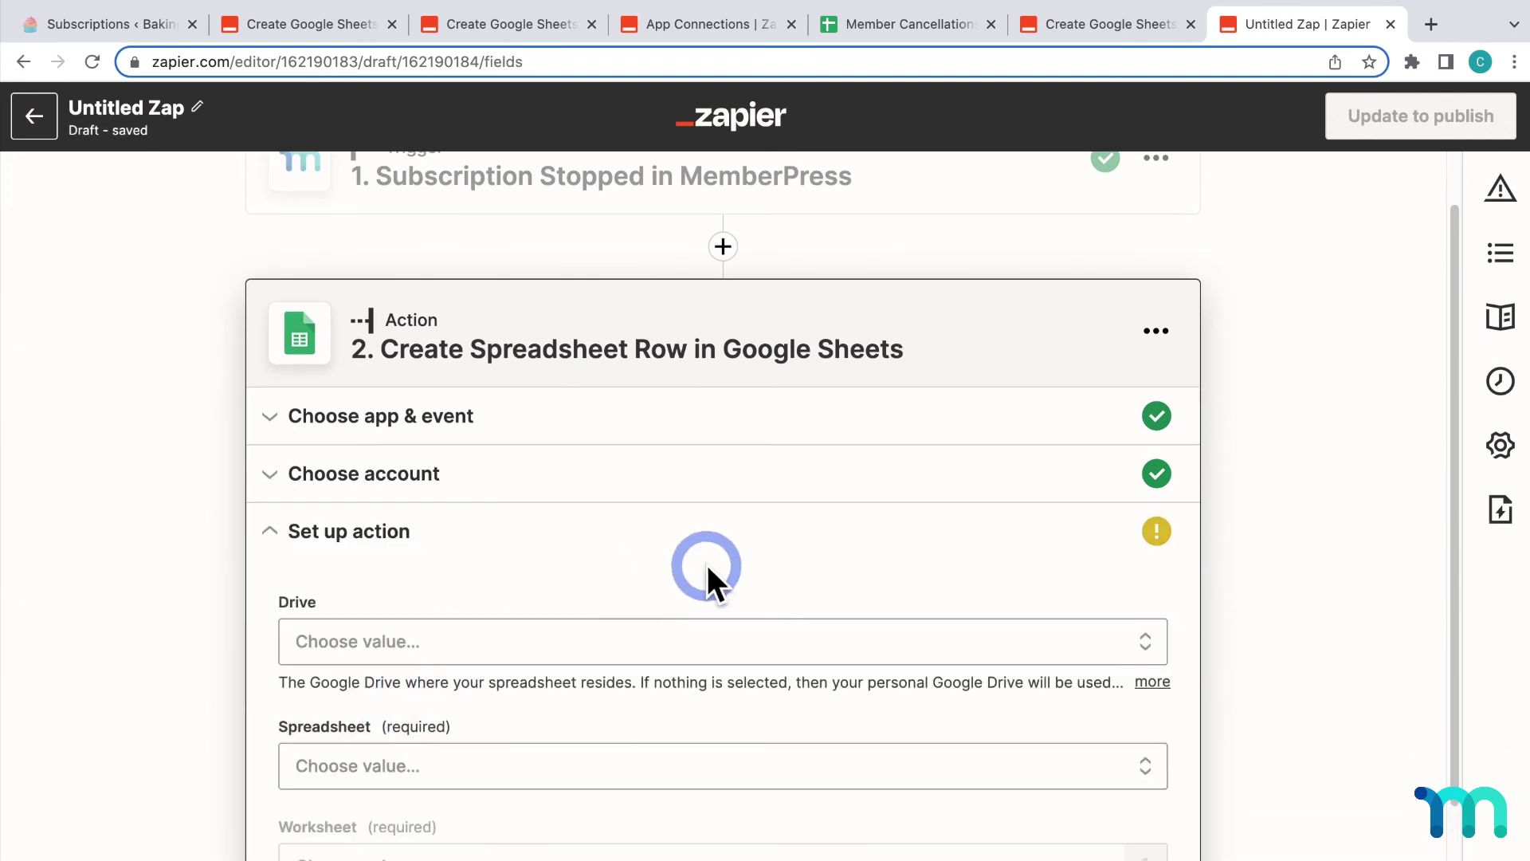
- Target My Google Drive, the Member Cancellations spreadsheet, and worksheet Sheet1
scroll(715, 561, "down", 2)
left_click(729, 510)
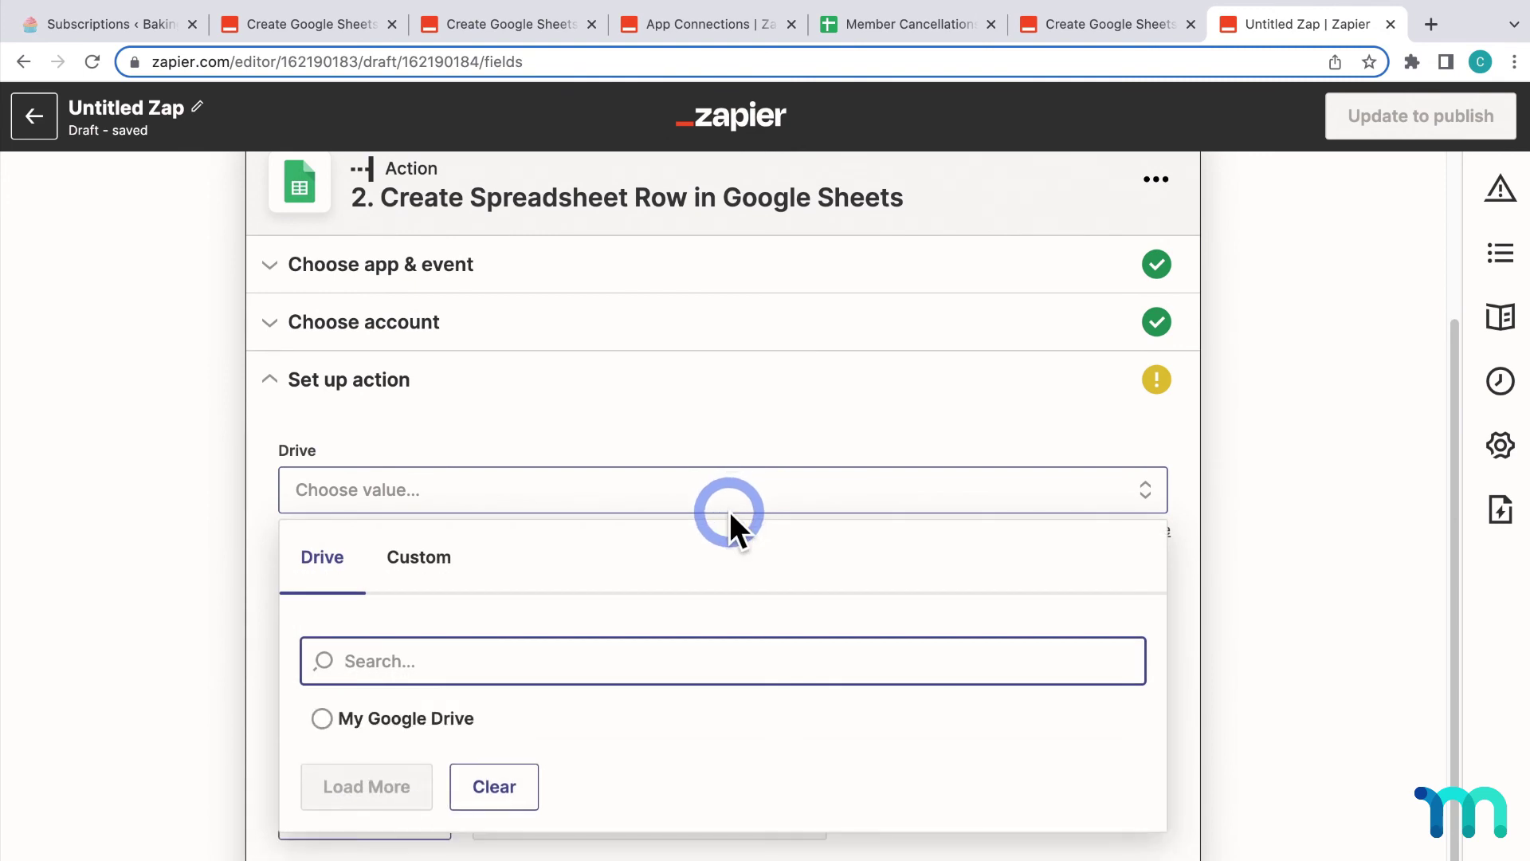
left_click(453, 725)
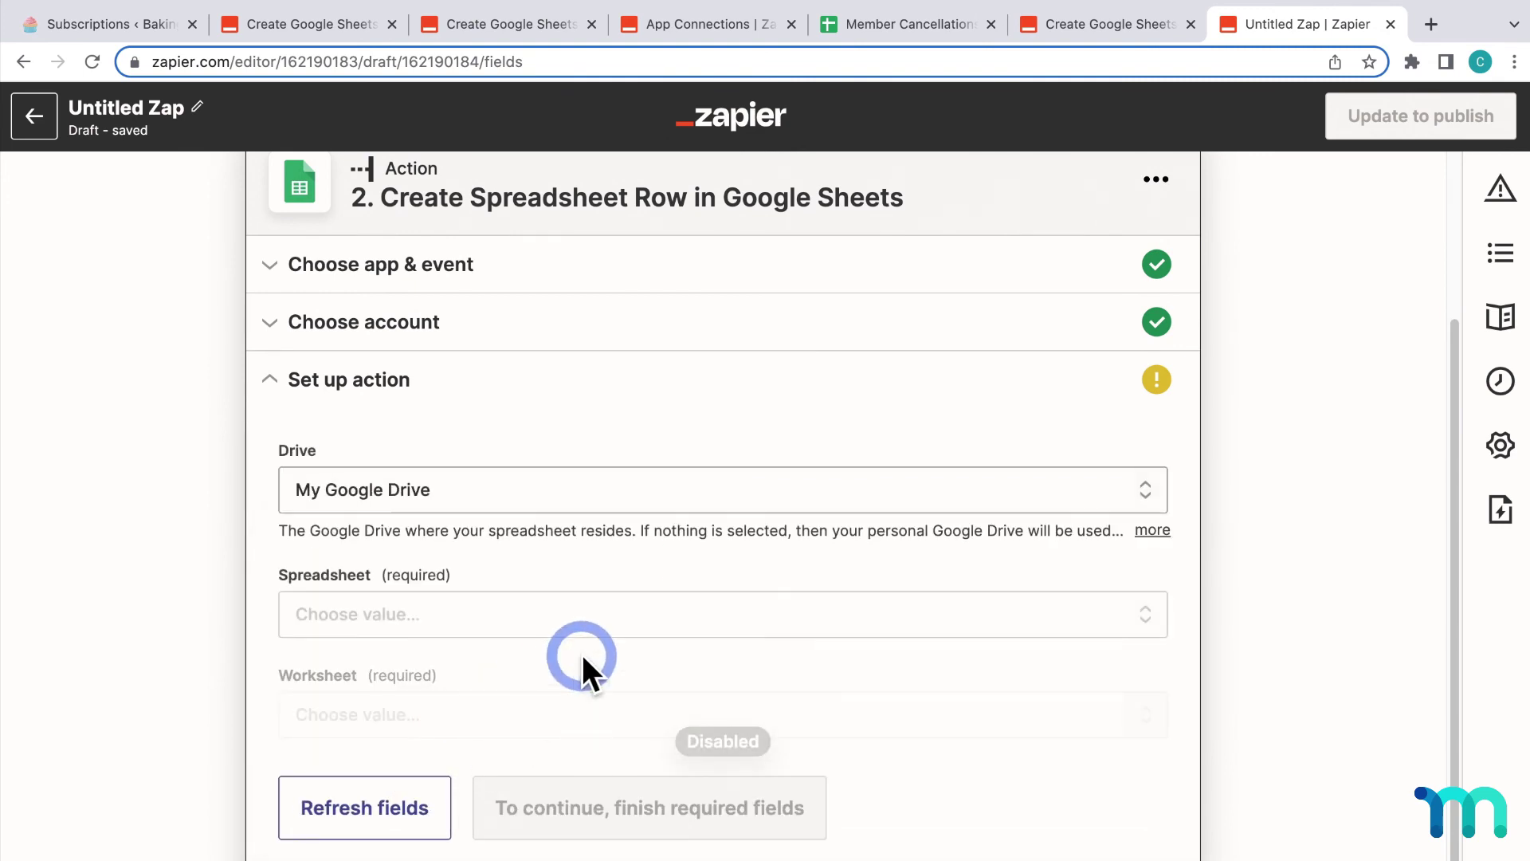
left_click(611, 630)
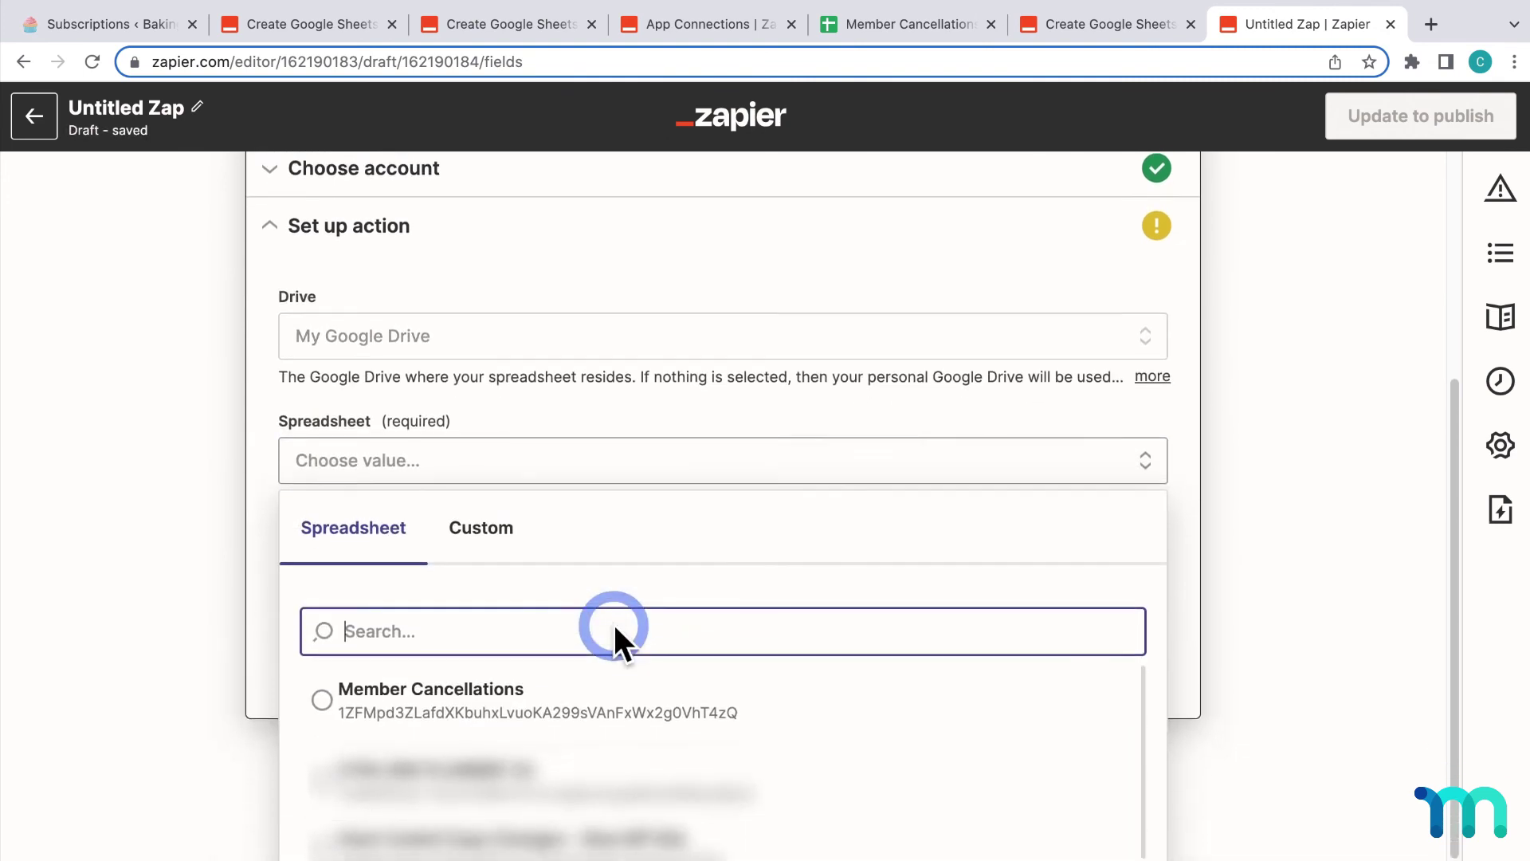
left_click(475, 690)
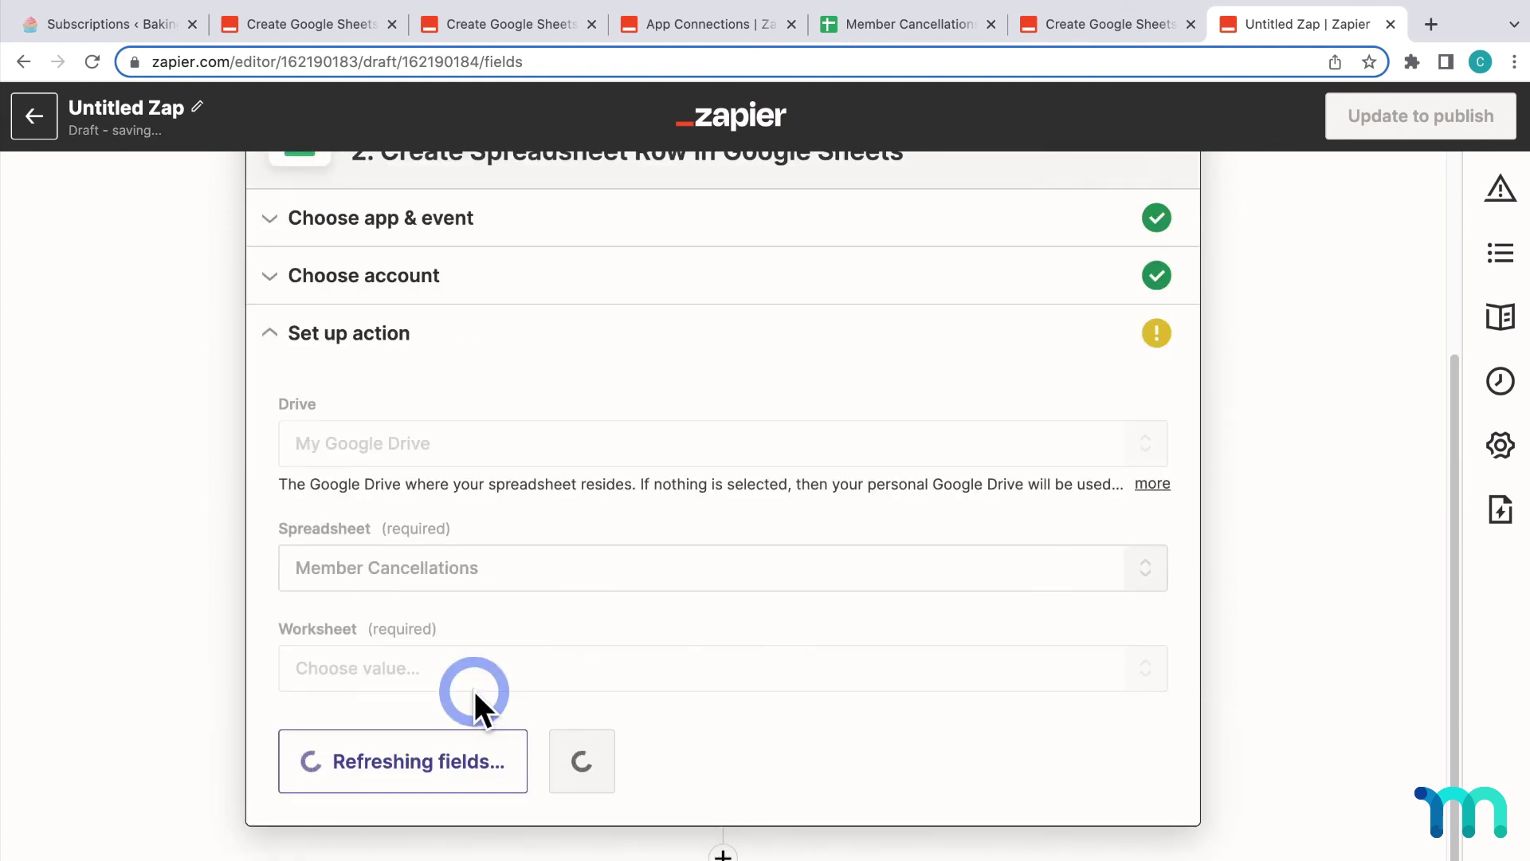
left_click(505, 680)
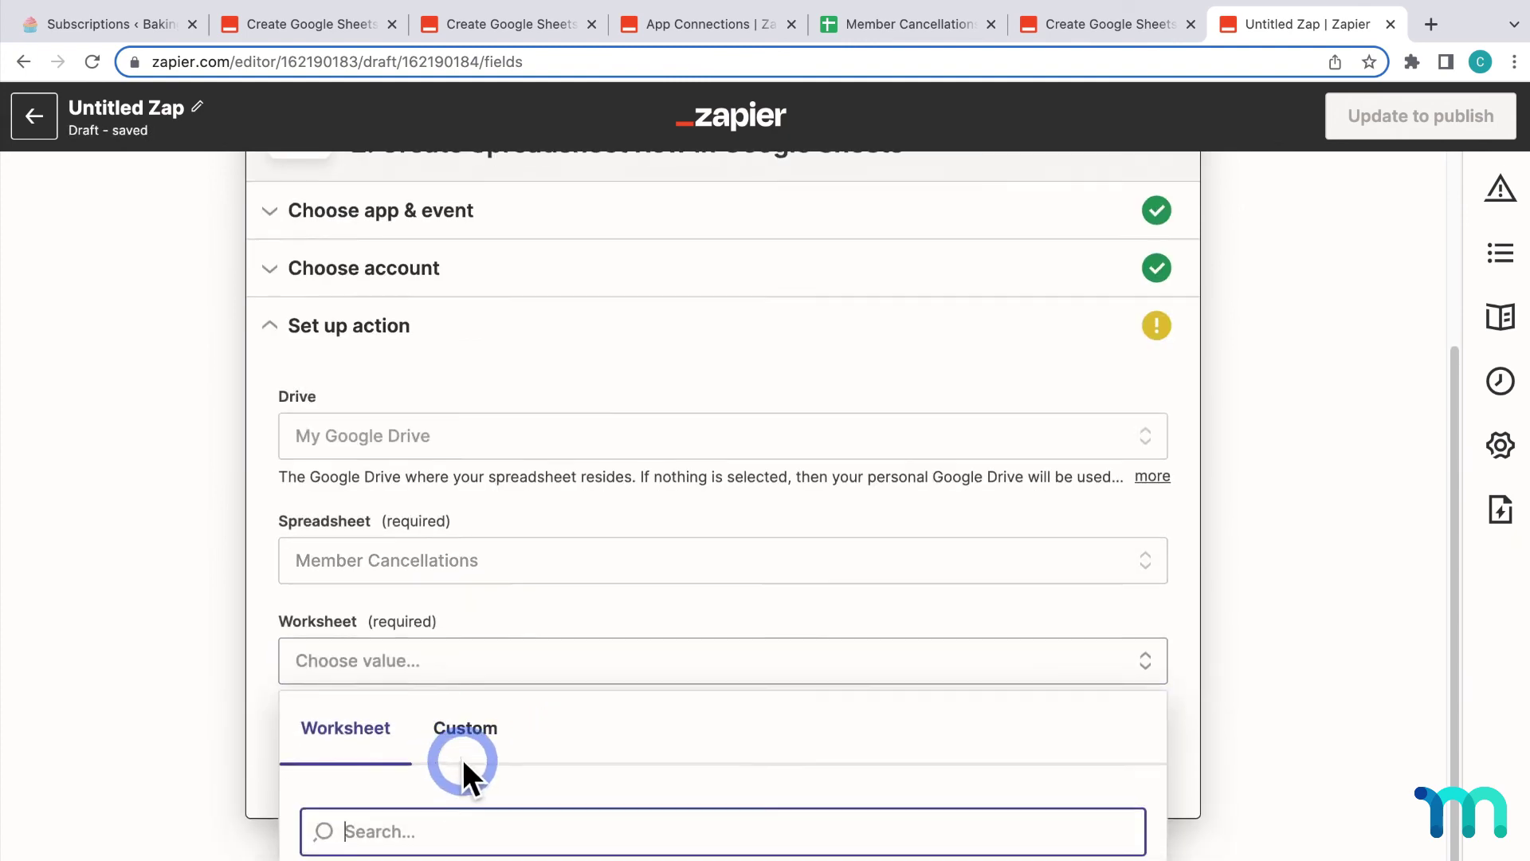
left_click(370, 827)
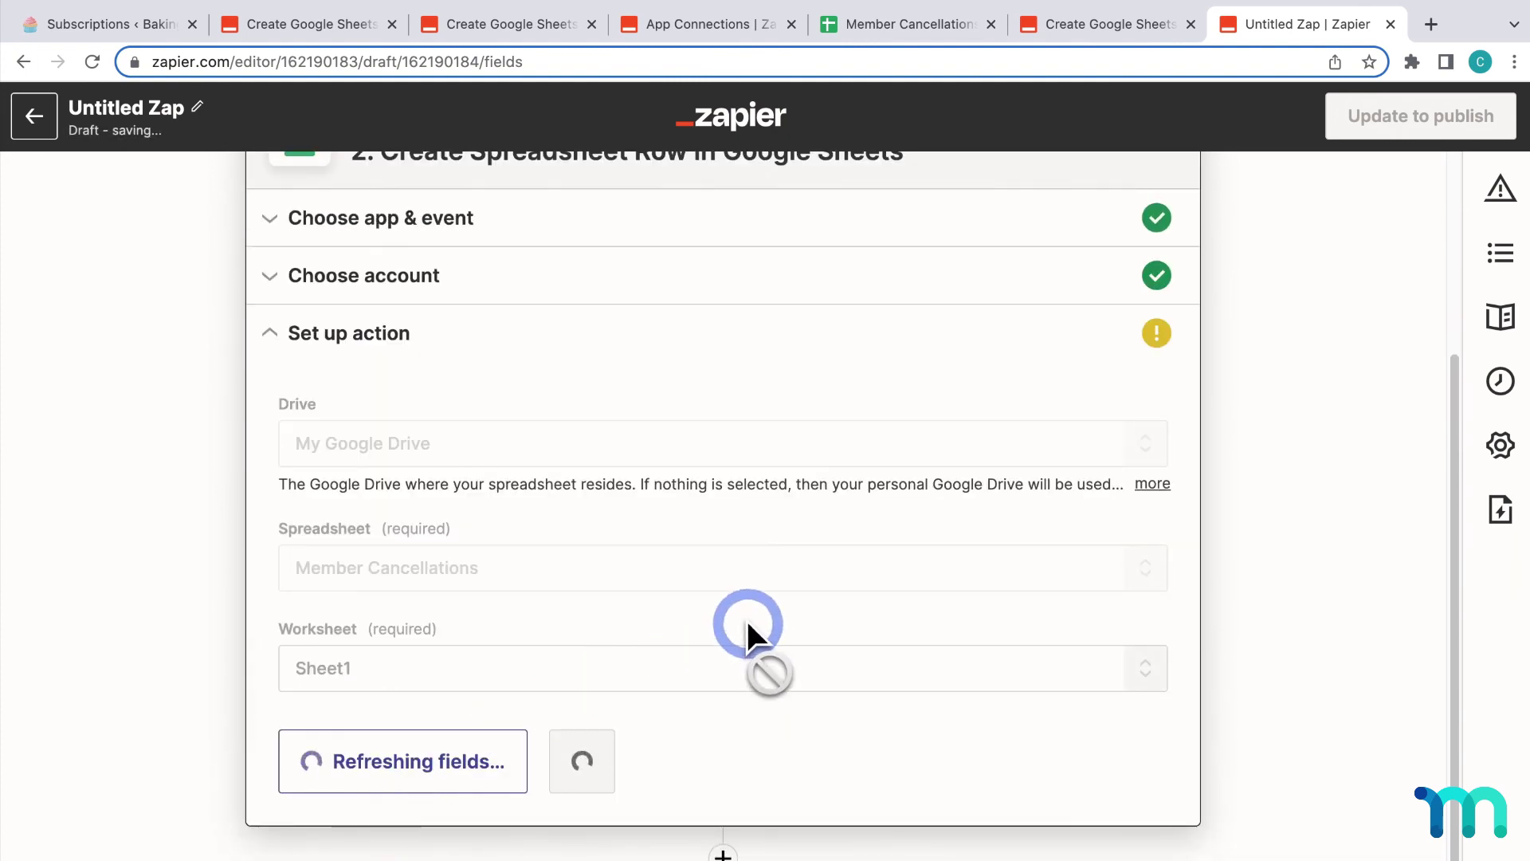
- Map the MemberPress trigger's ID field into the user_id column
scroll(749, 620, "down", 5)
scroll(748, 620, "down", 1)
left_click(508, 327)
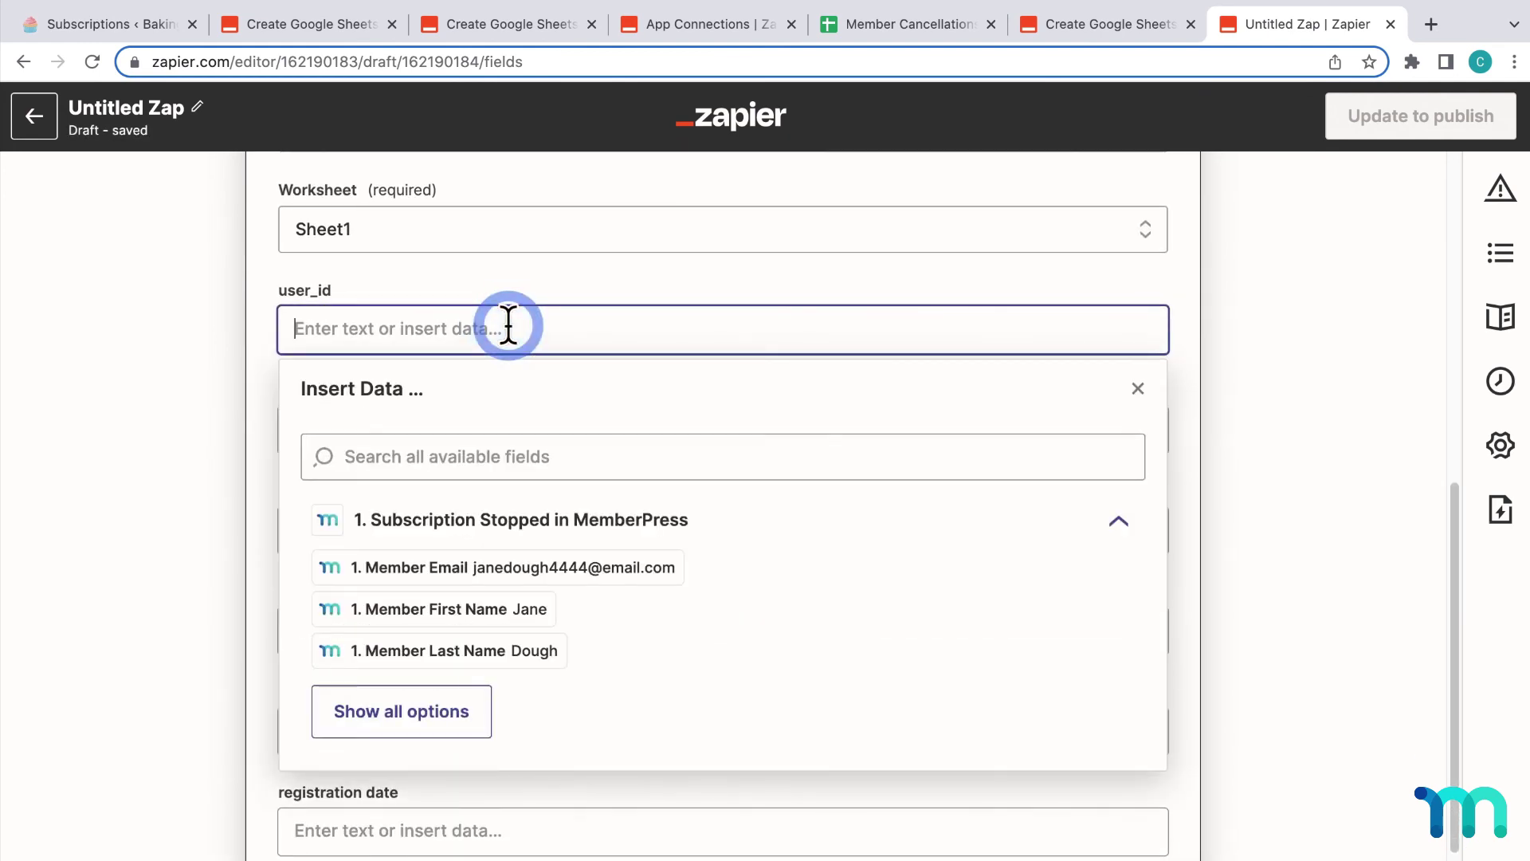
left_click(560, 454)
type("id")
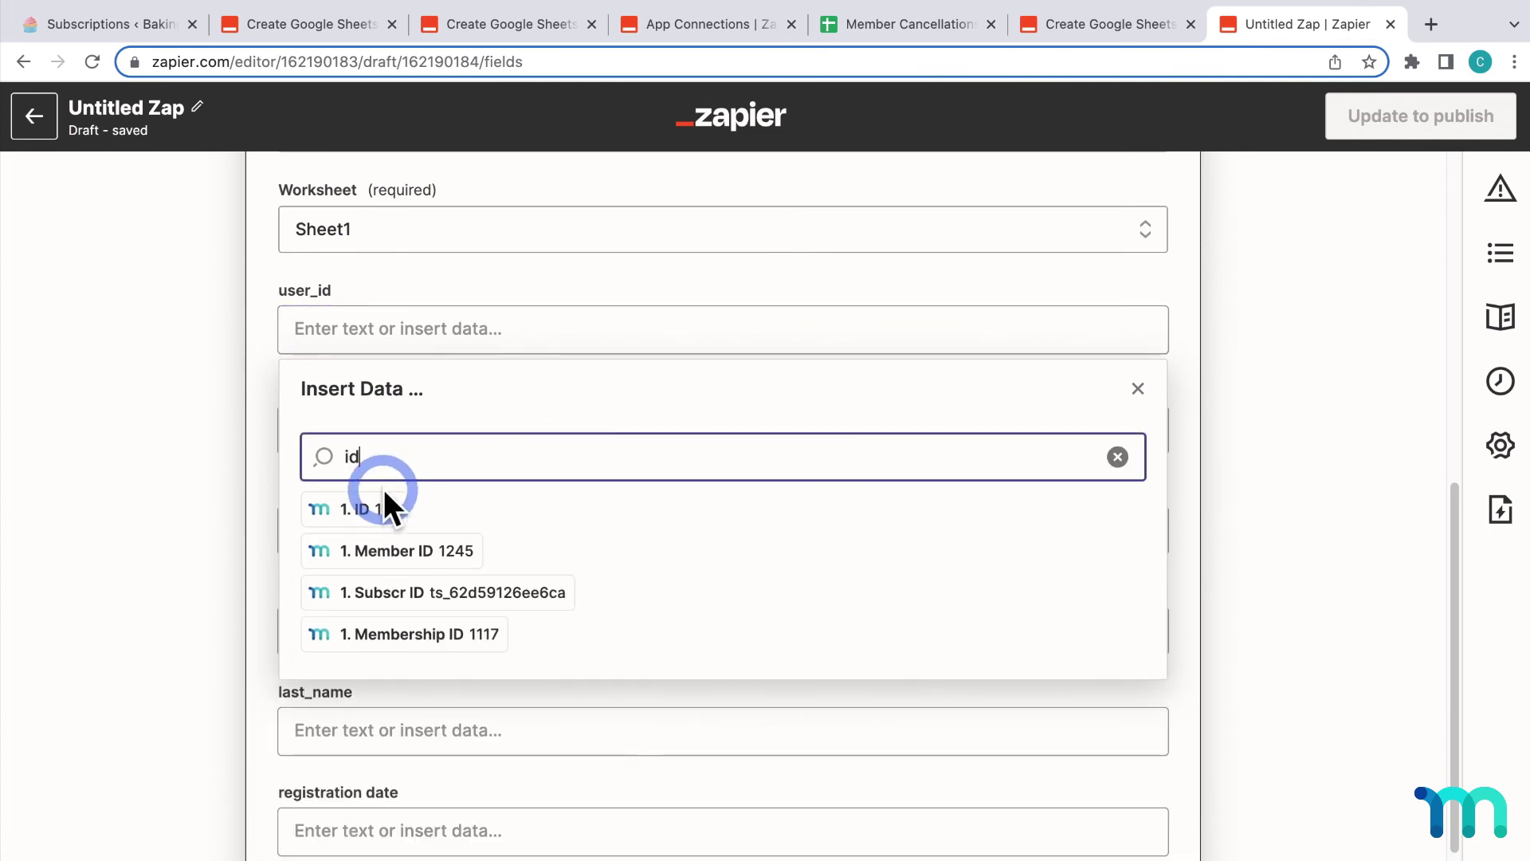
left_click(378, 509)
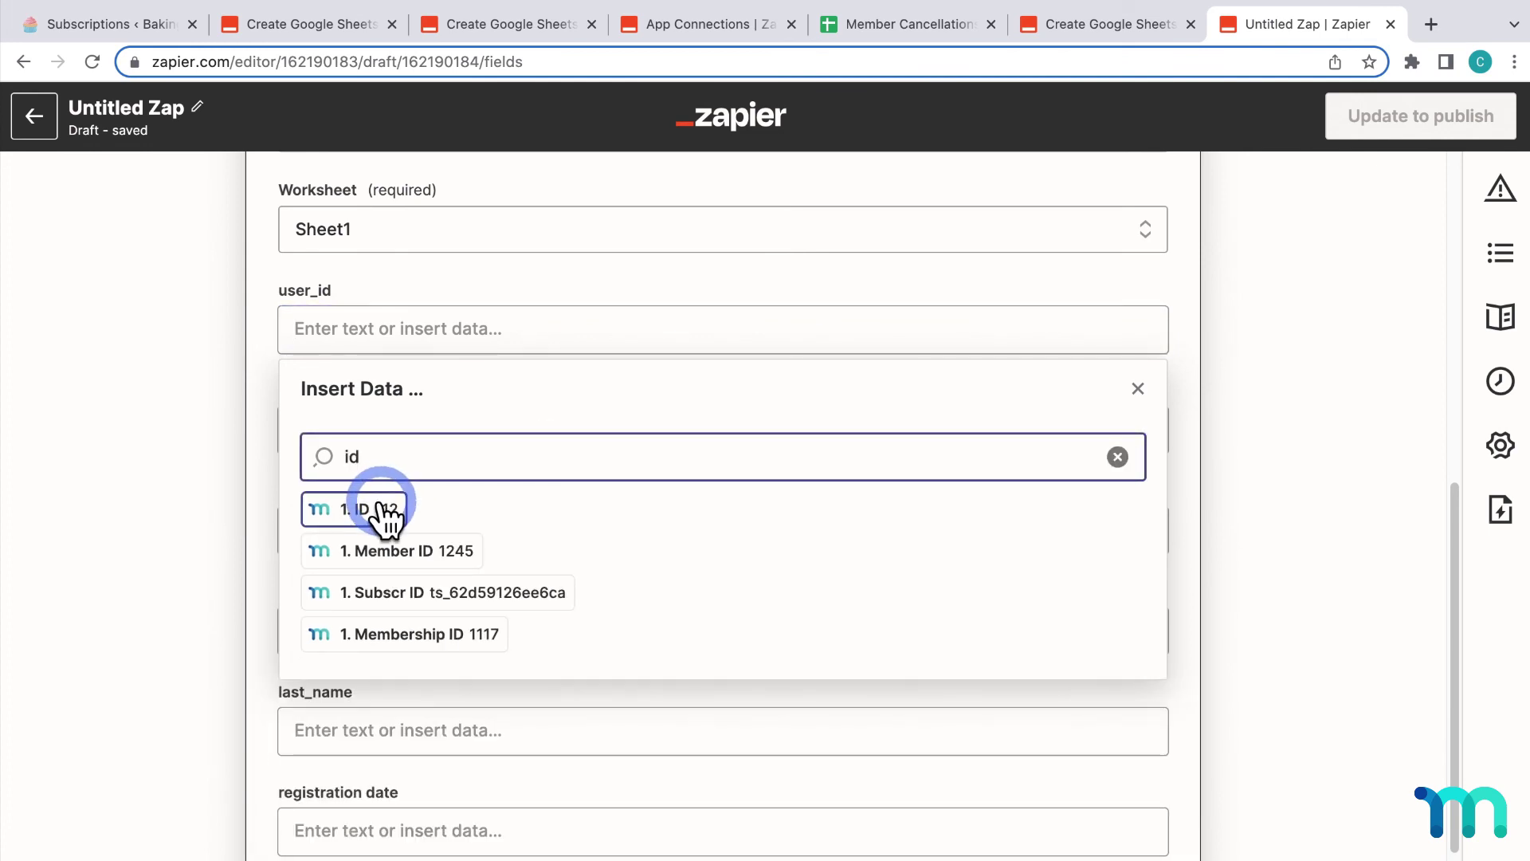
left_click(208, 461)
scroll(446, 404, "down", 3)
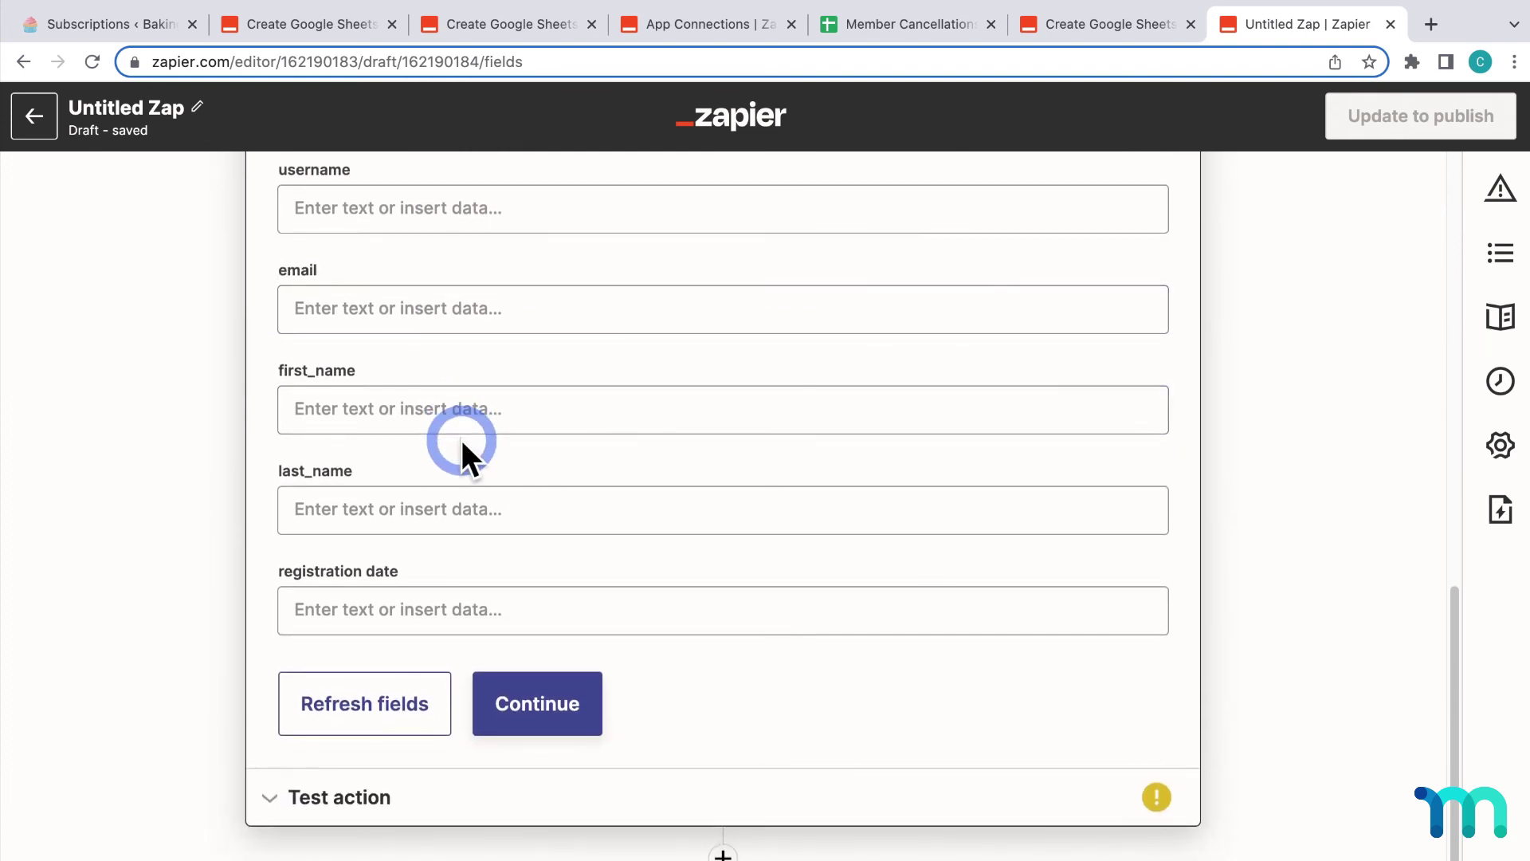
scroll(461, 438, "up", 1)
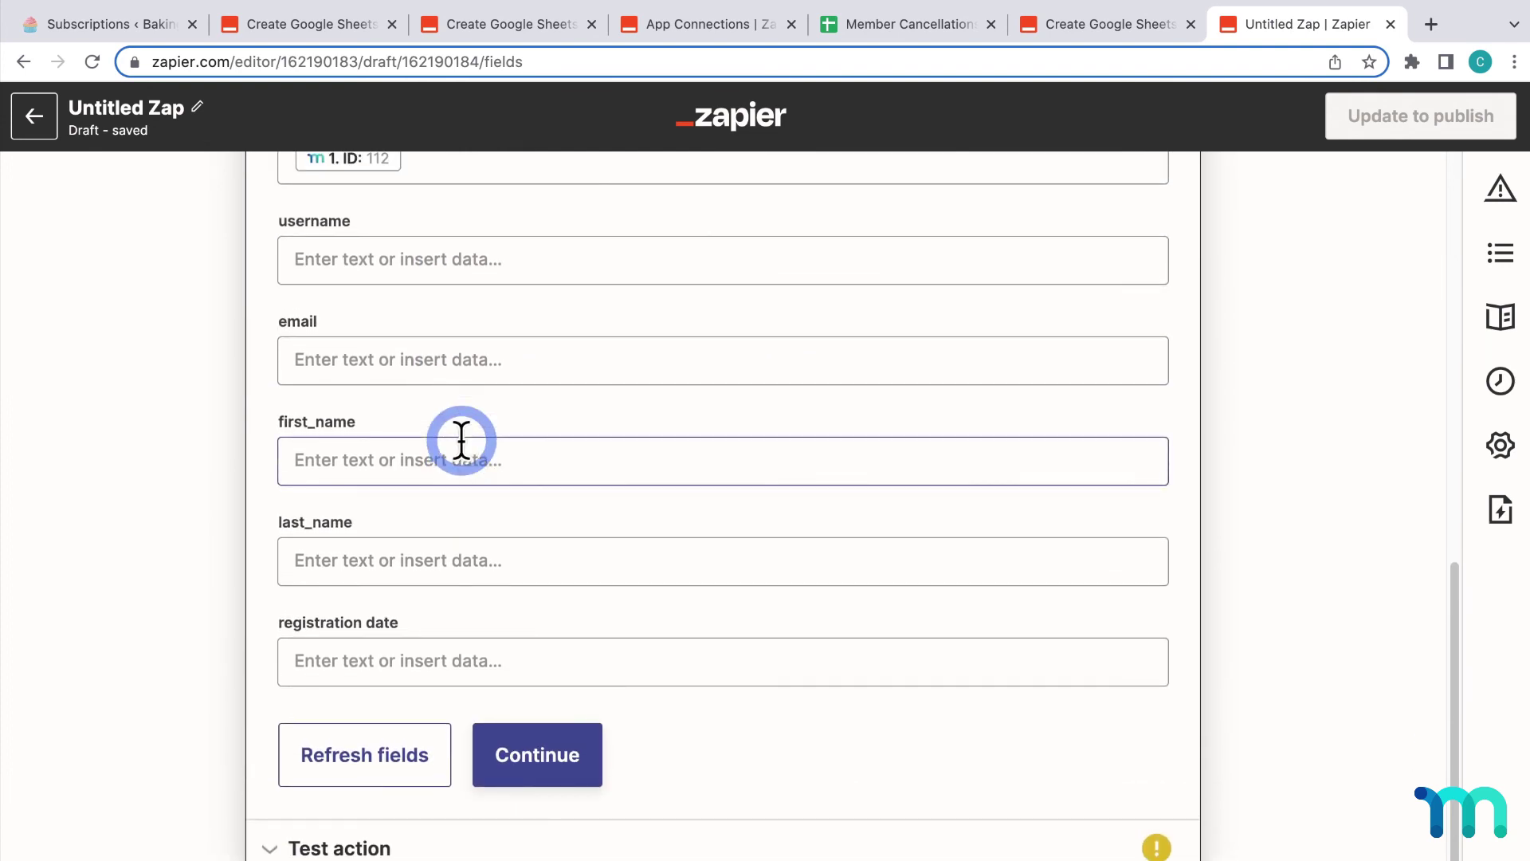